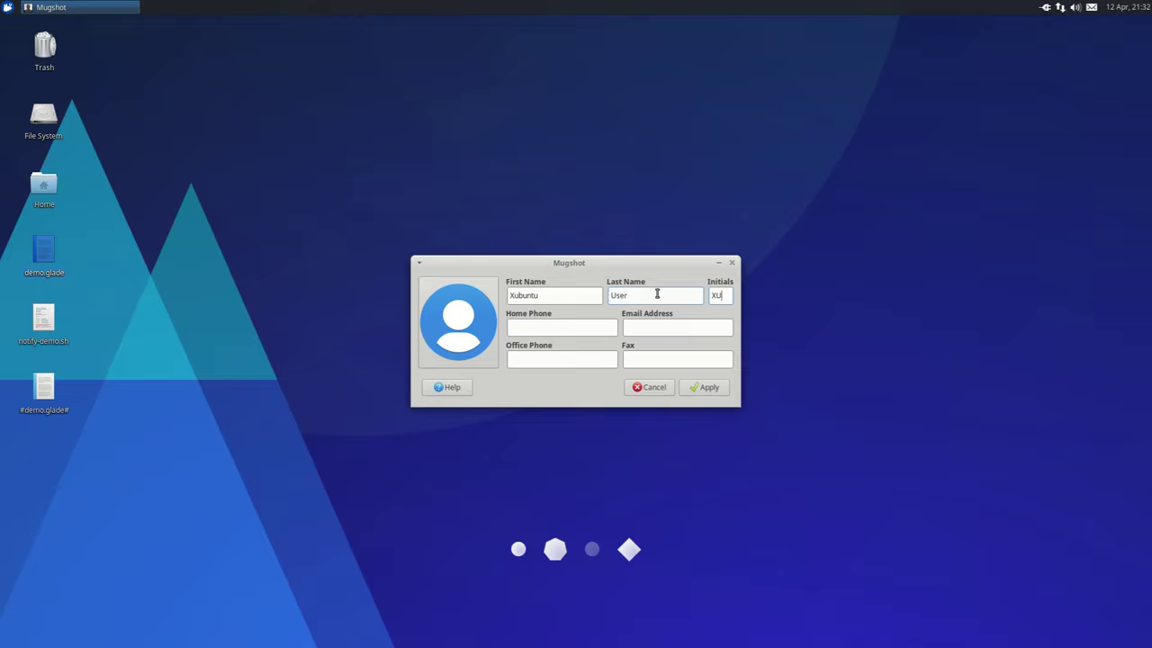
- Apply the Mugshot profile details and agree to update the LibreOffice user details as well
{"action": "left_click", "coordinate": [701, 386]}
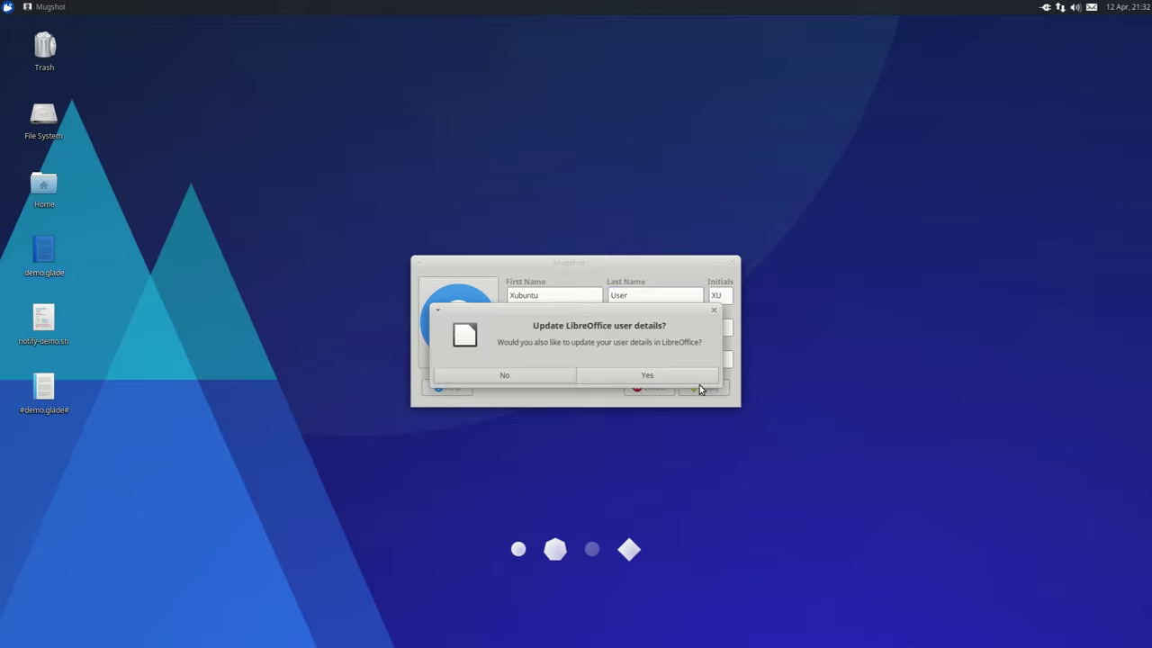
{"action": "left_click", "coordinate": [671, 375]}
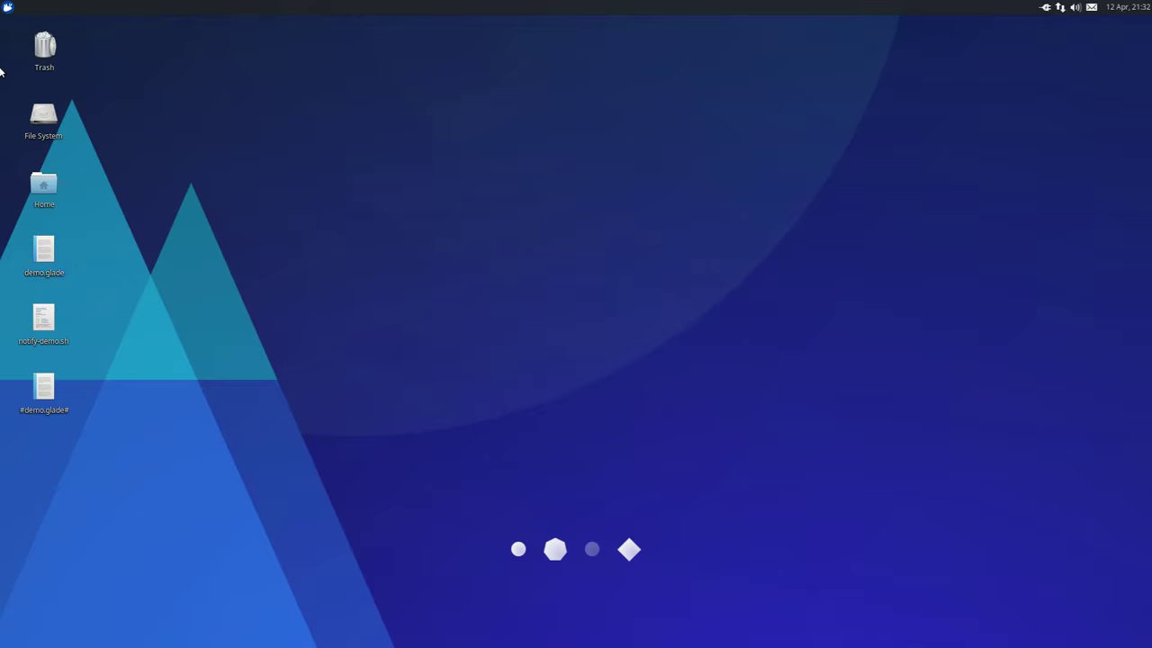
- Open LibreOffice Writer, check the name and initials in the User Data options, and close Writer
{"action": "left_click", "coordinate": [7, 7]}
{"action": "left_click", "coordinate": [45, 99]}
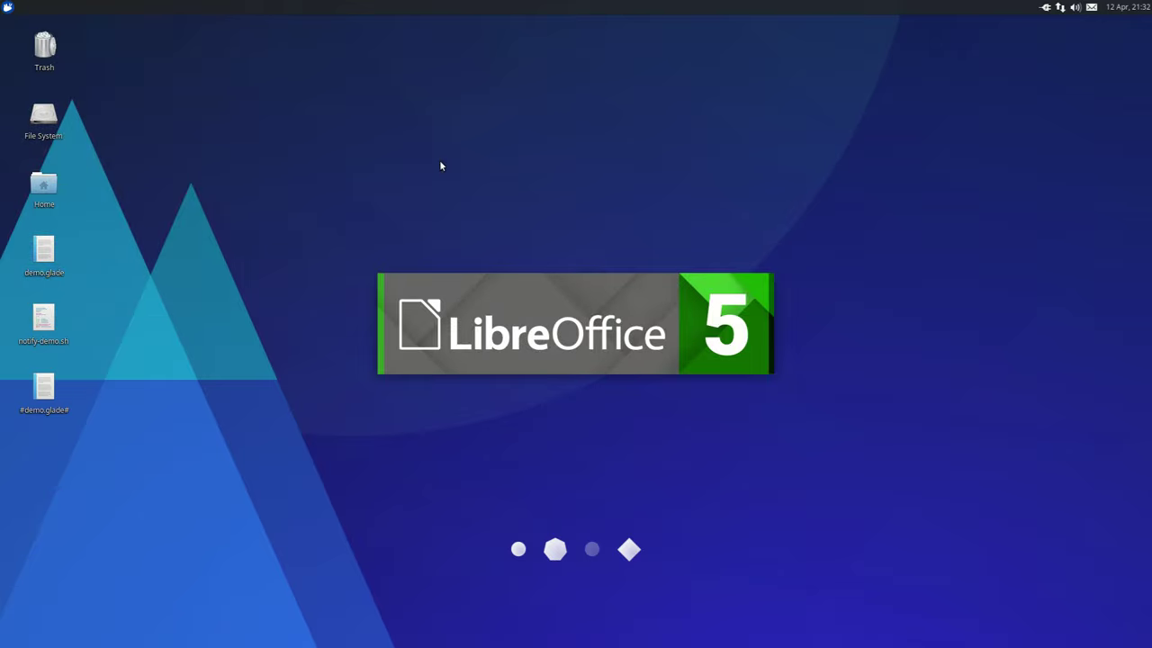
{"action": "left_click", "coordinate": [184, 37]}
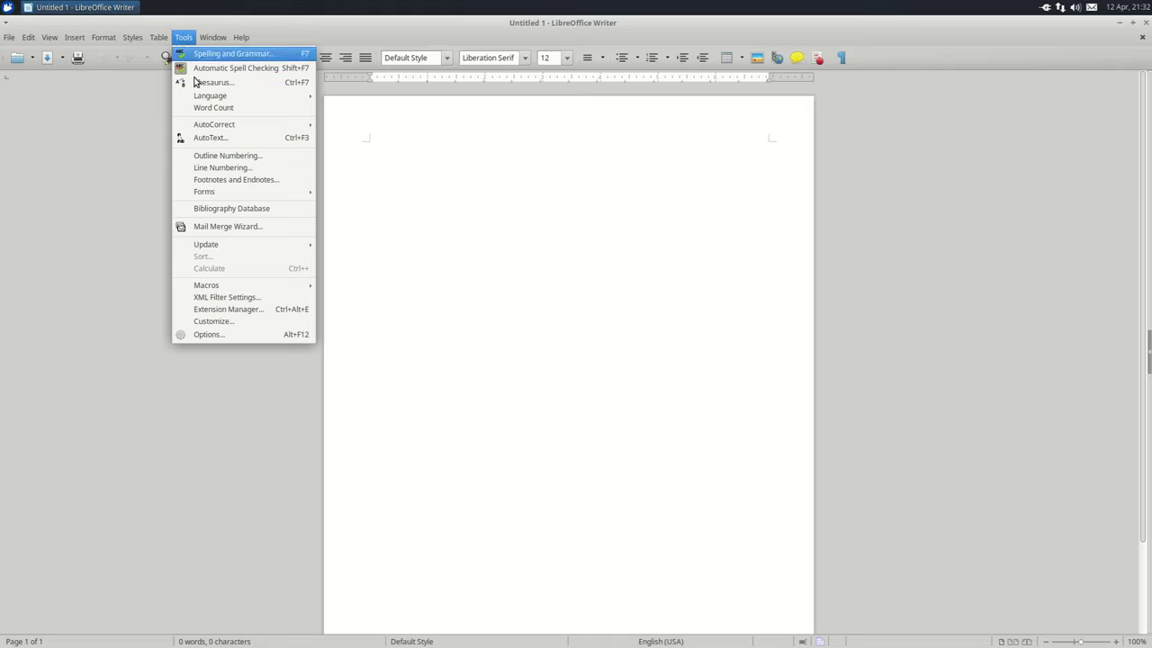
{"action": "left_click", "coordinate": [206, 332]}
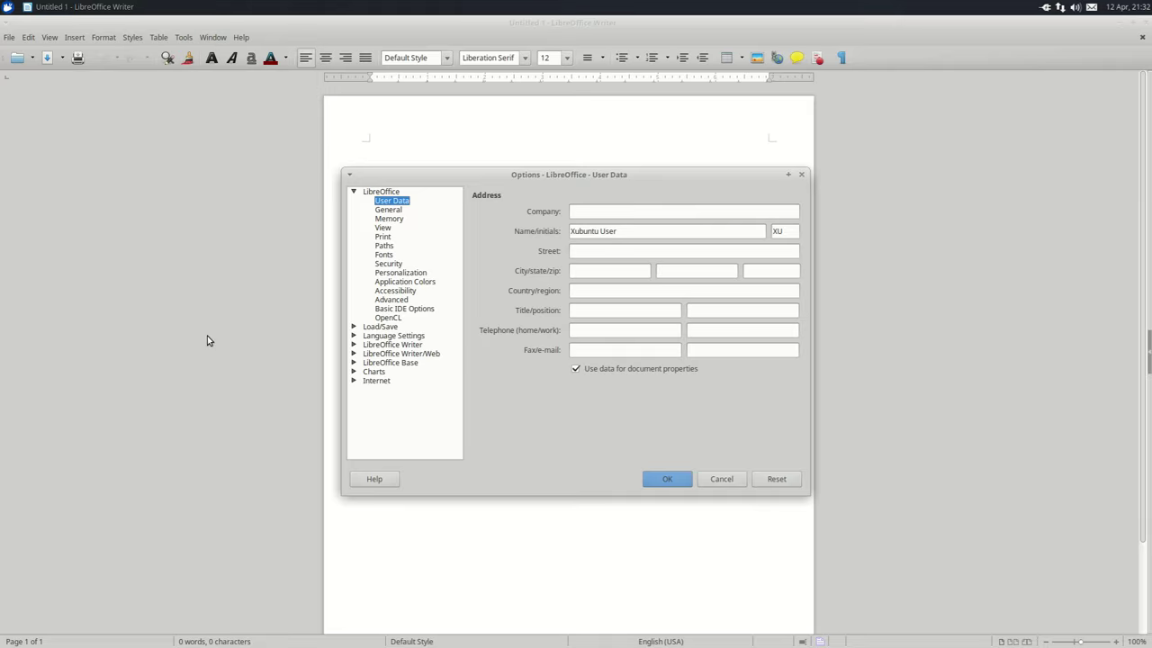
{"action": "left_click", "coordinate": [801, 173]}
{"action": "left_click", "coordinate": [1147, 26]}
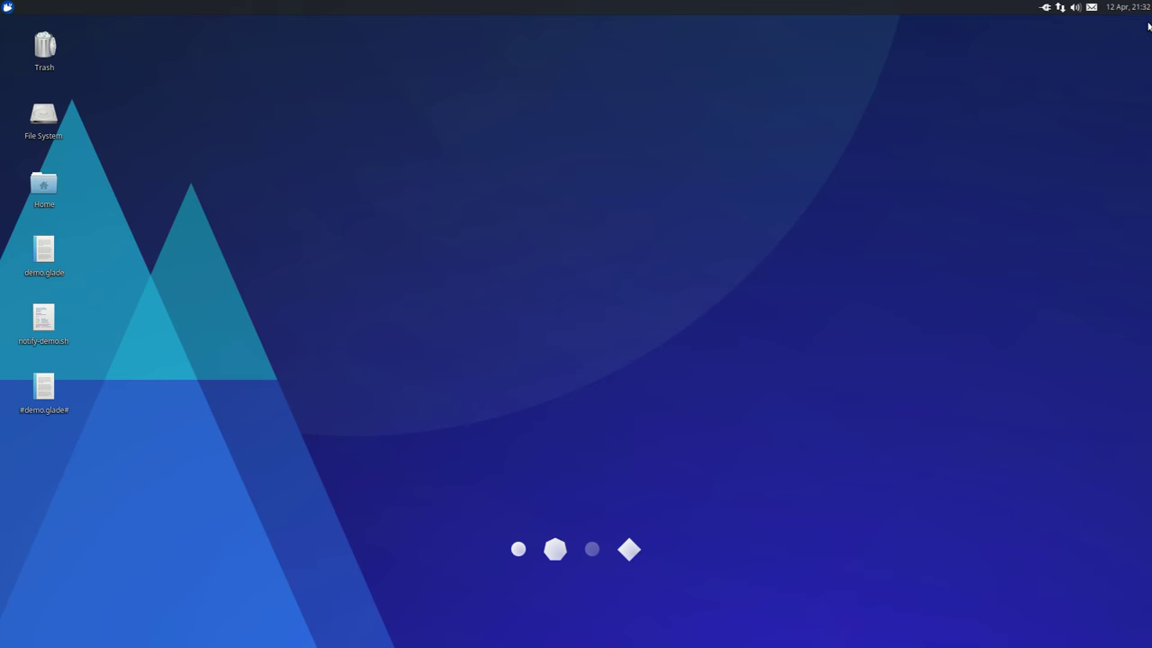
- Launch Parole Media Player and open sintel_trailer-720p.ogv from the Videos folder
{"action": "left_click", "coordinate": [7, 8]}
{"action": "type", "text": "parole"}
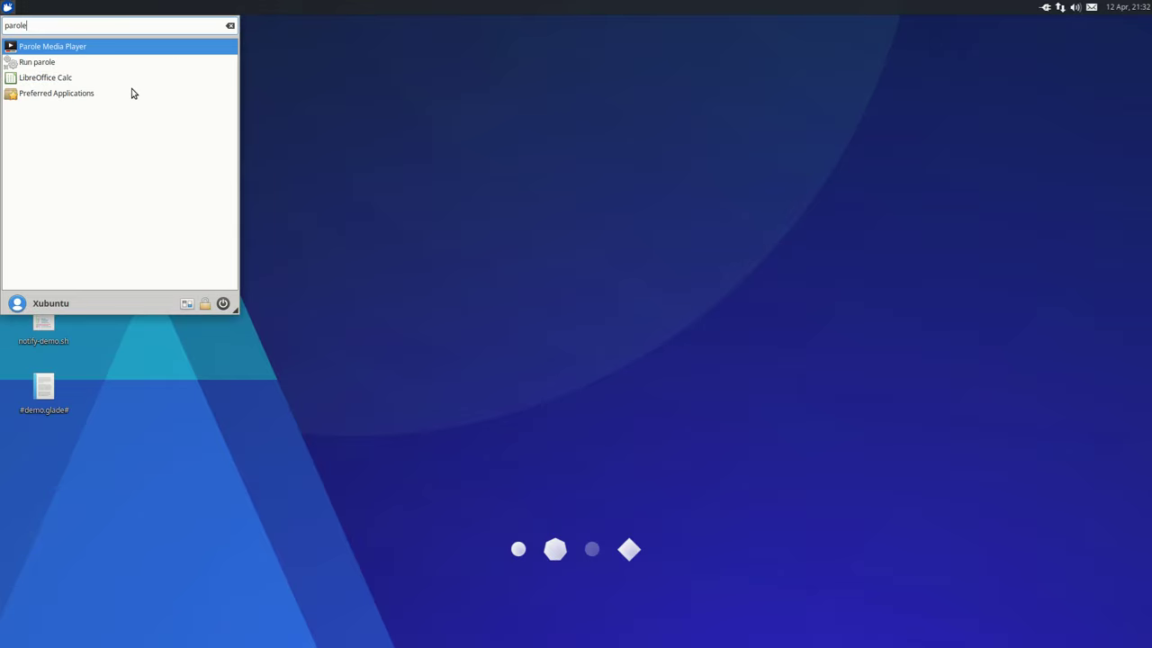
{"action": "key", "text": "Return"}
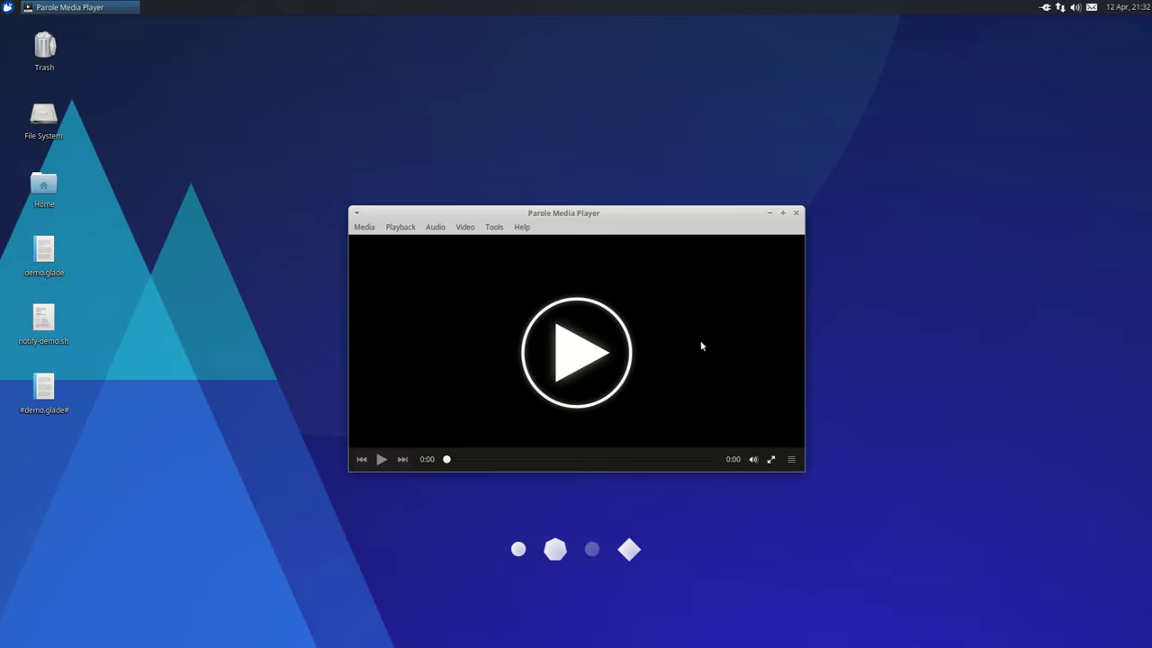
{"action": "left_click", "coordinate": [558, 367]}
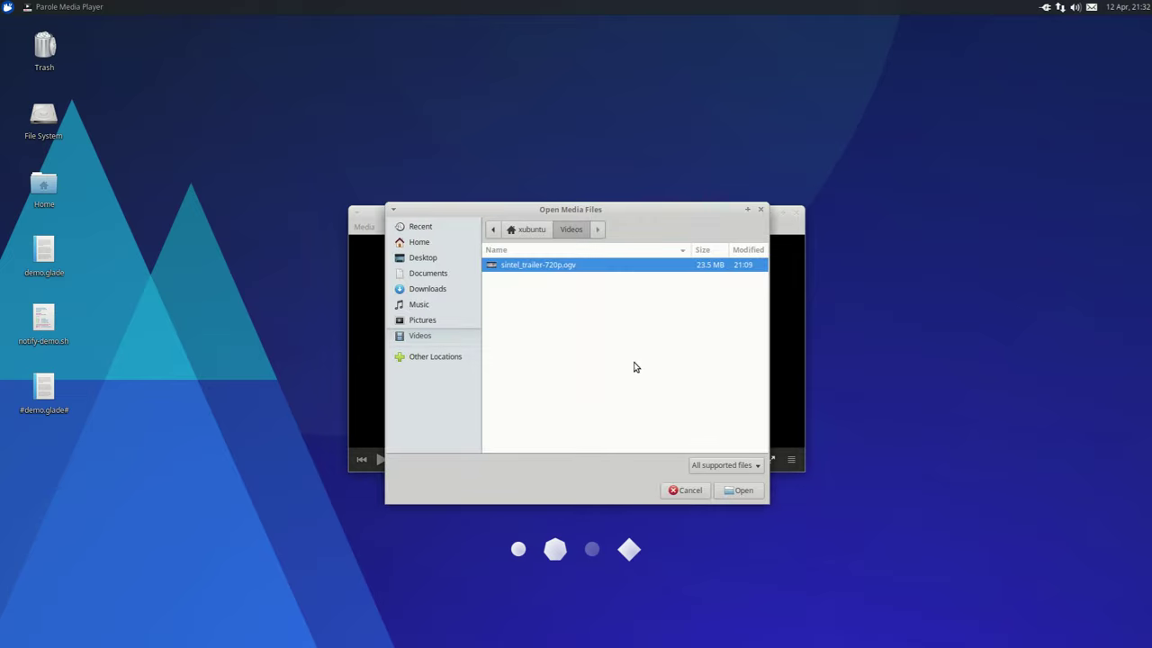
{"action": "double_click", "coordinate": [557, 268]}
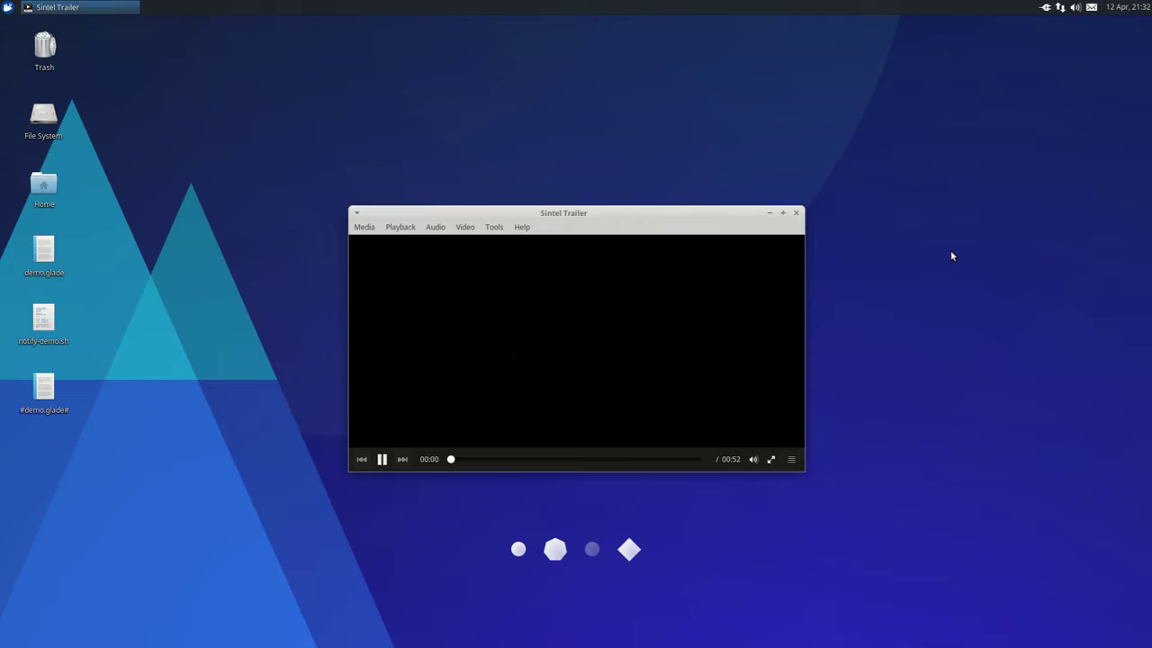
- Switch the Sintel trailer to fullscreen and back, skip to its end, replay it, and close the player
{"action": "double_click", "coordinate": [671, 338]}
{"action": "double_click", "coordinate": [812, 339]}
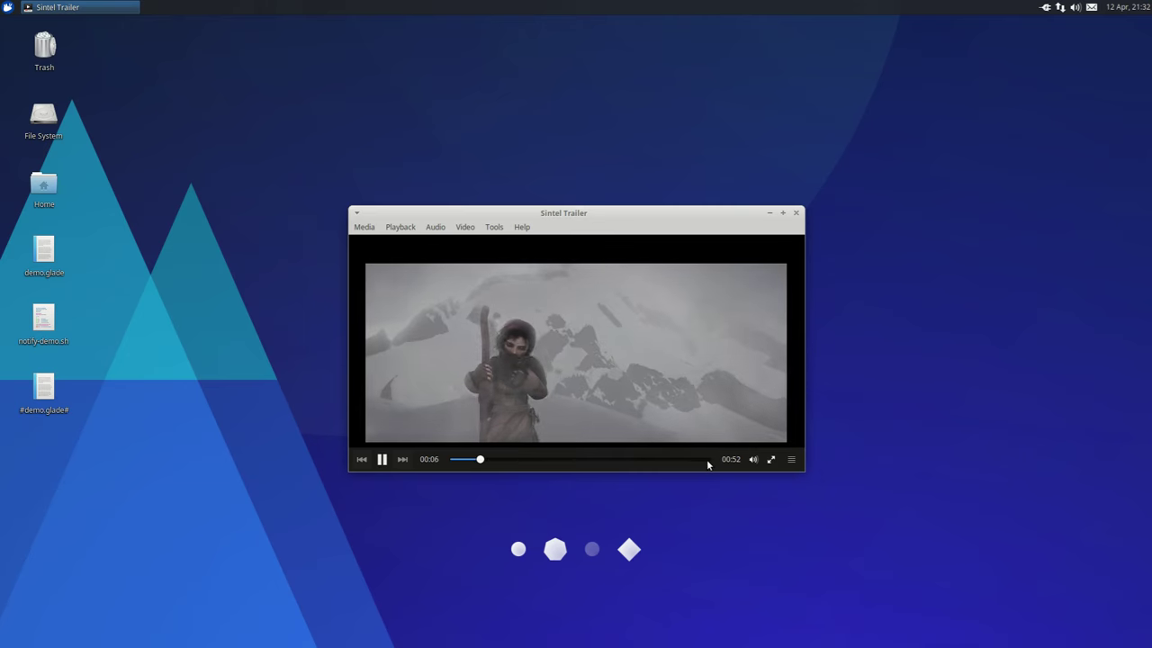
{"action": "left_click", "coordinate": [706, 459]}
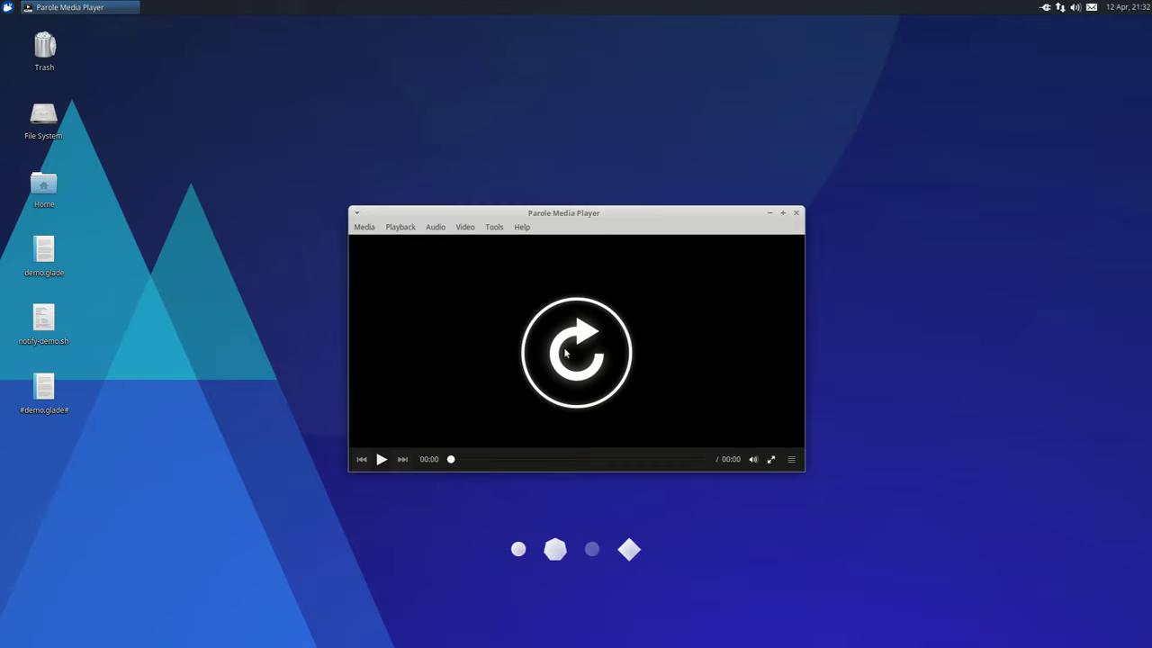
{"action": "left_click", "coordinate": [564, 346]}
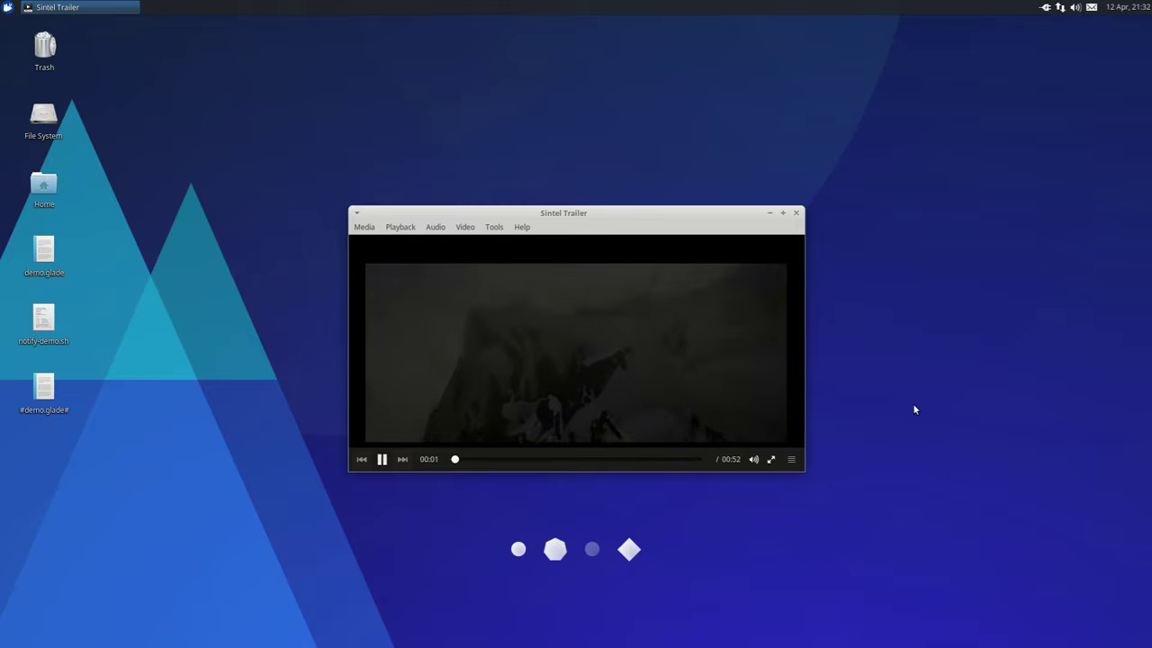
{"action": "left_click", "coordinate": [795, 212]}
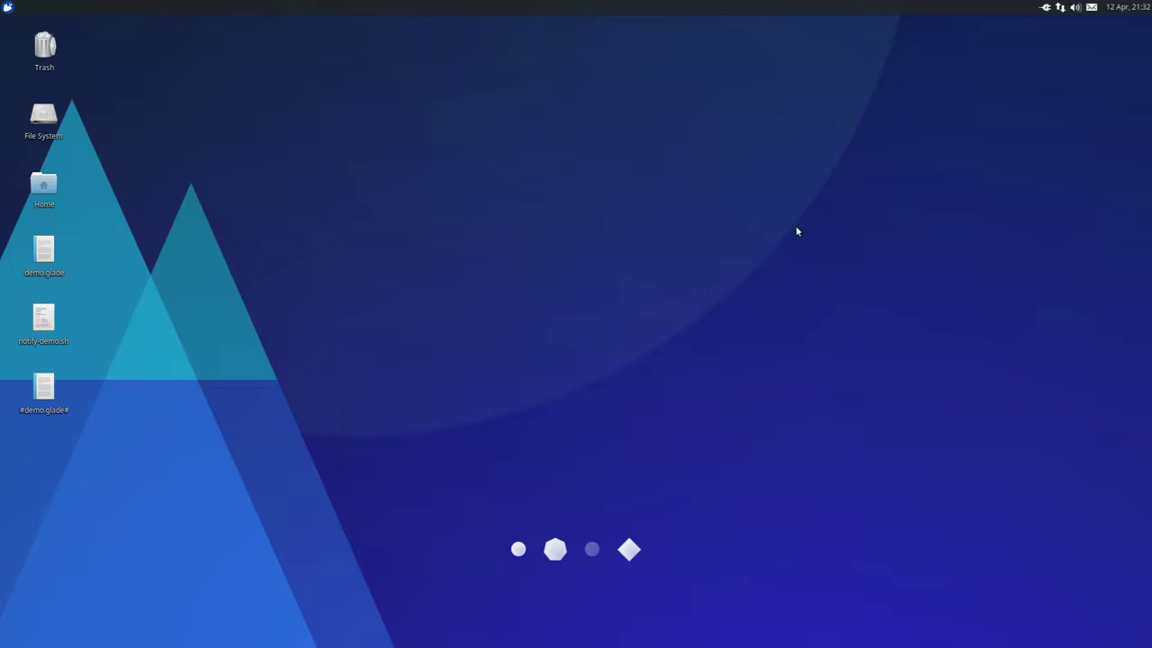
- Relaunch Parole Media Player and play the linuxactionshowep464.mp3 stream from the network location history
{"action": "left_click", "coordinate": [12, 9]}
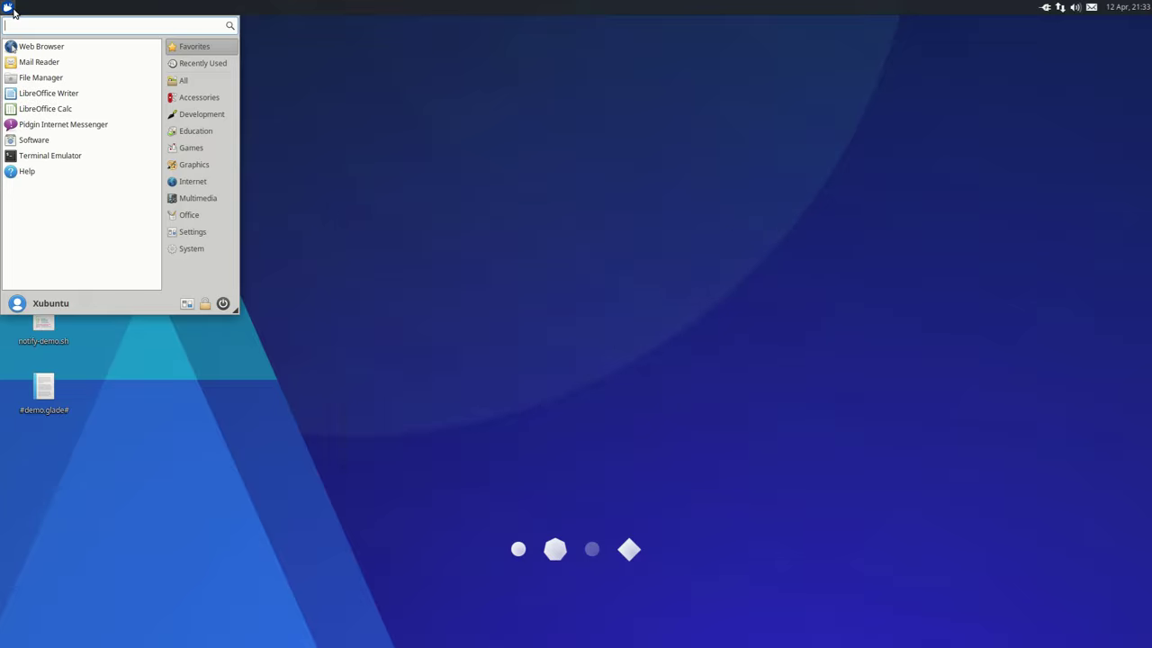
{"action": "type", "text": "pa"}
{"action": "key", "text": "Return"}
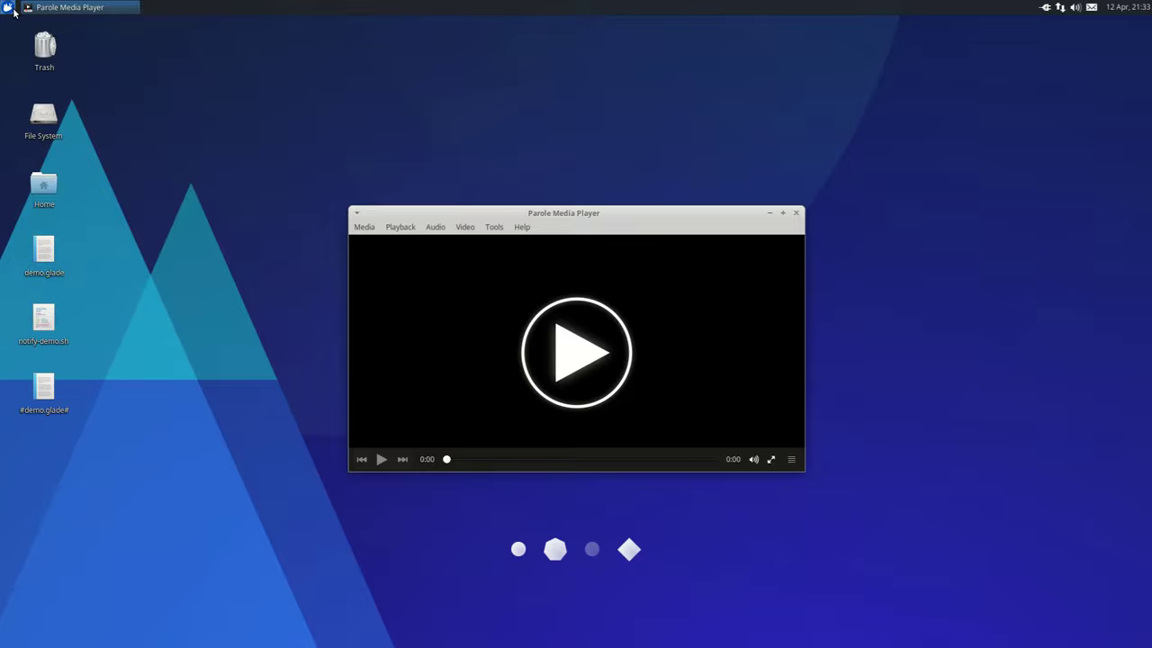
{"action": "left_click", "coordinate": [364, 231]}
{"action": "left_click", "coordinate": [363, 261]}
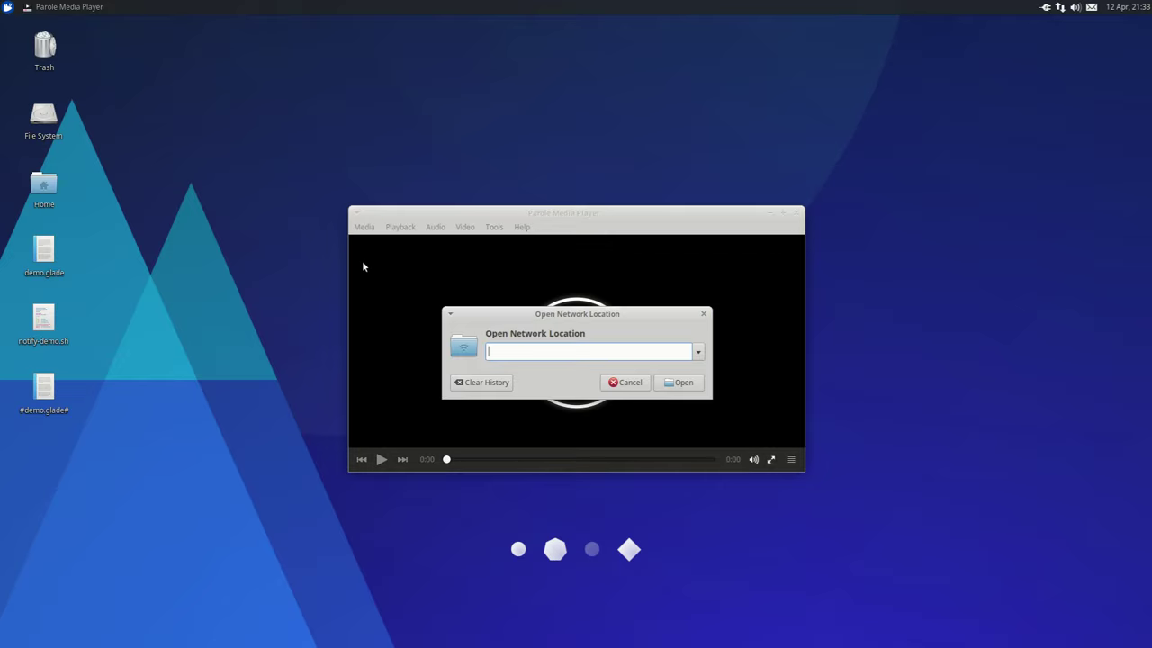
{"action": "left_click", "coordinate": [698, 353]}
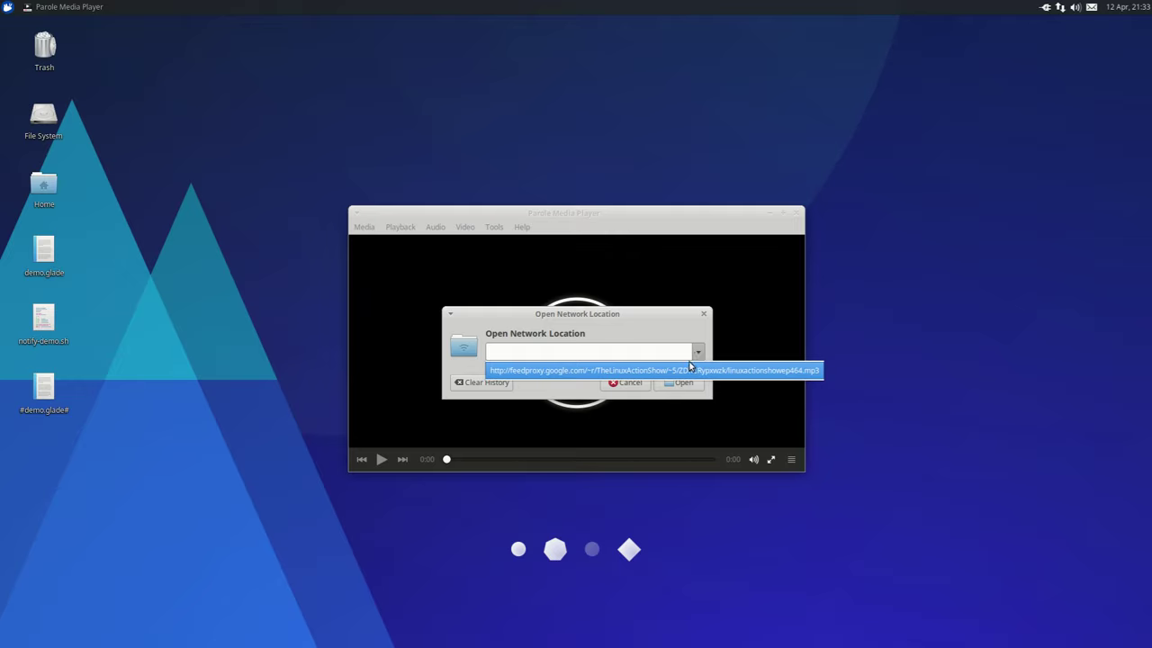
{"action": "left_click", "coordinate": [689, 368]}
{"action": "left_click", "coordinate": [684, 385]}
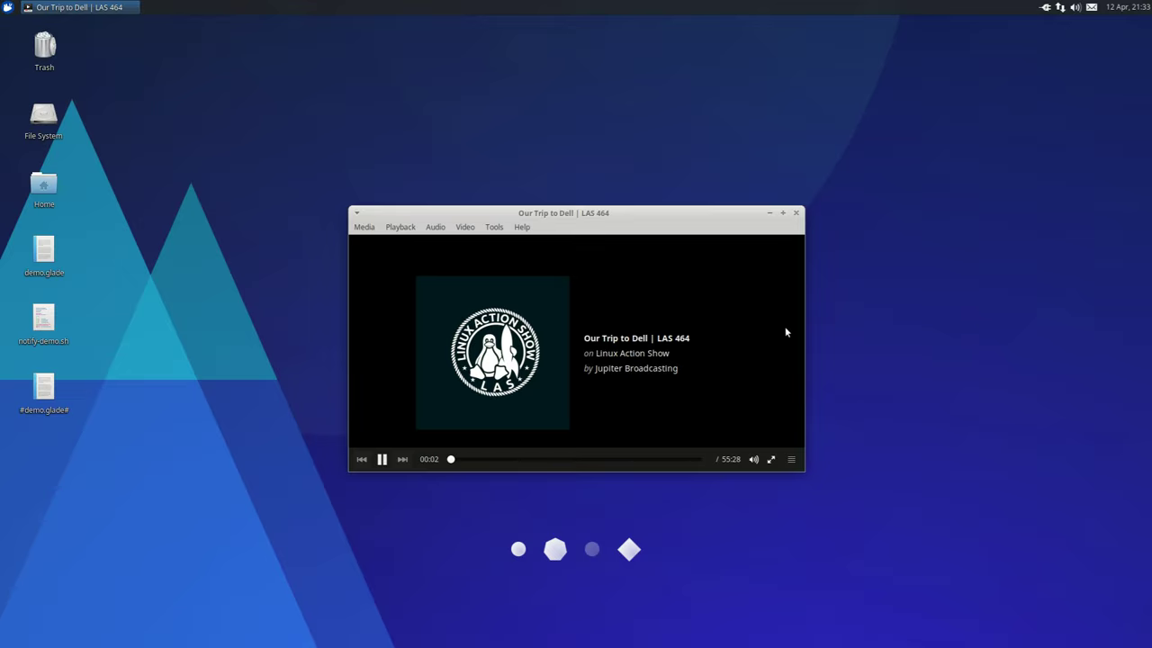
- Switch the player to Mini Mode and move its window to the desktop's lower-right corner
{"action": "right_click", "coordinate": [667, 340]}
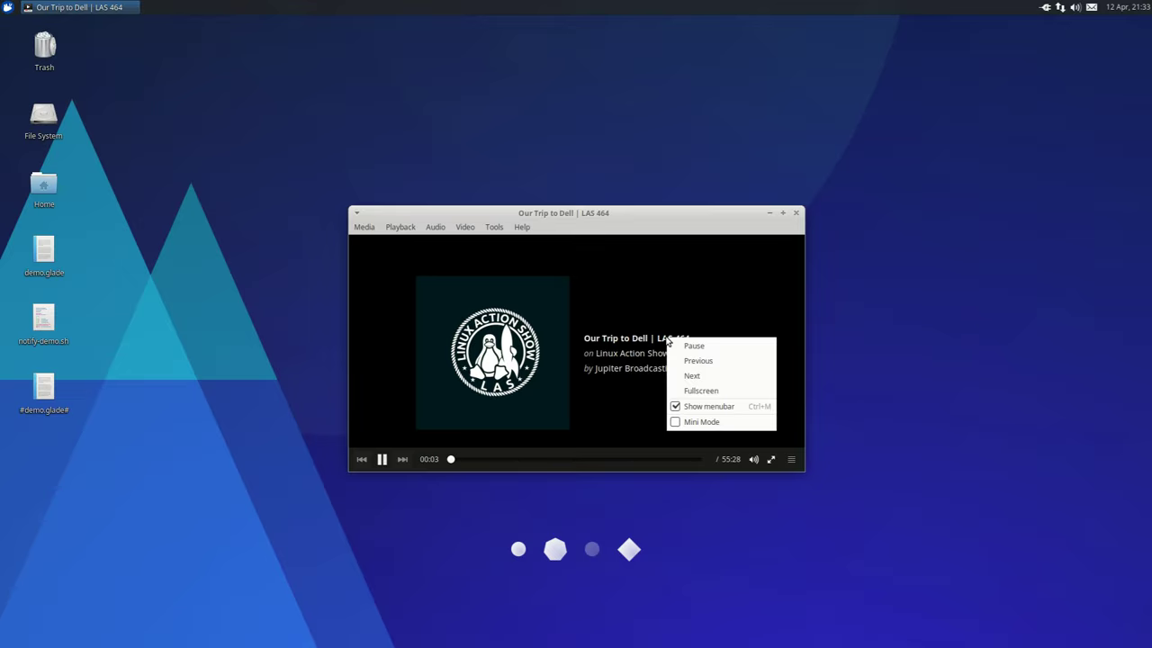
{"action": "left_click", "coordinate": [700, 423]}
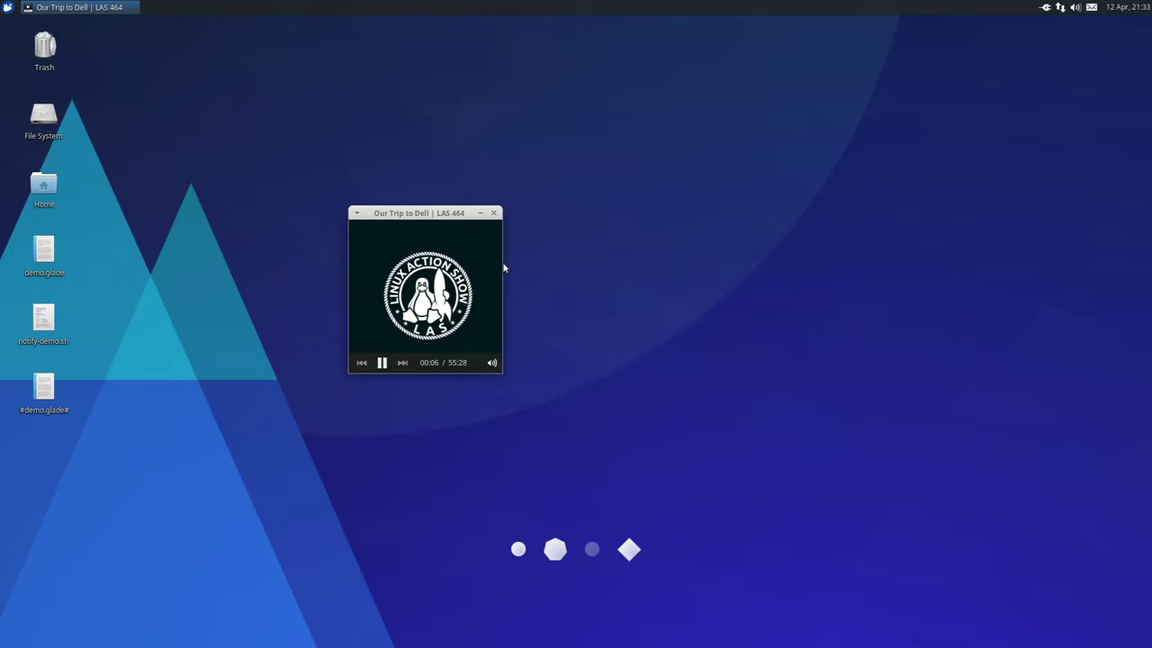
{"action": "left_click_drag", "start_coordinate": [441, 218], "coordinate": [1075, 472]}
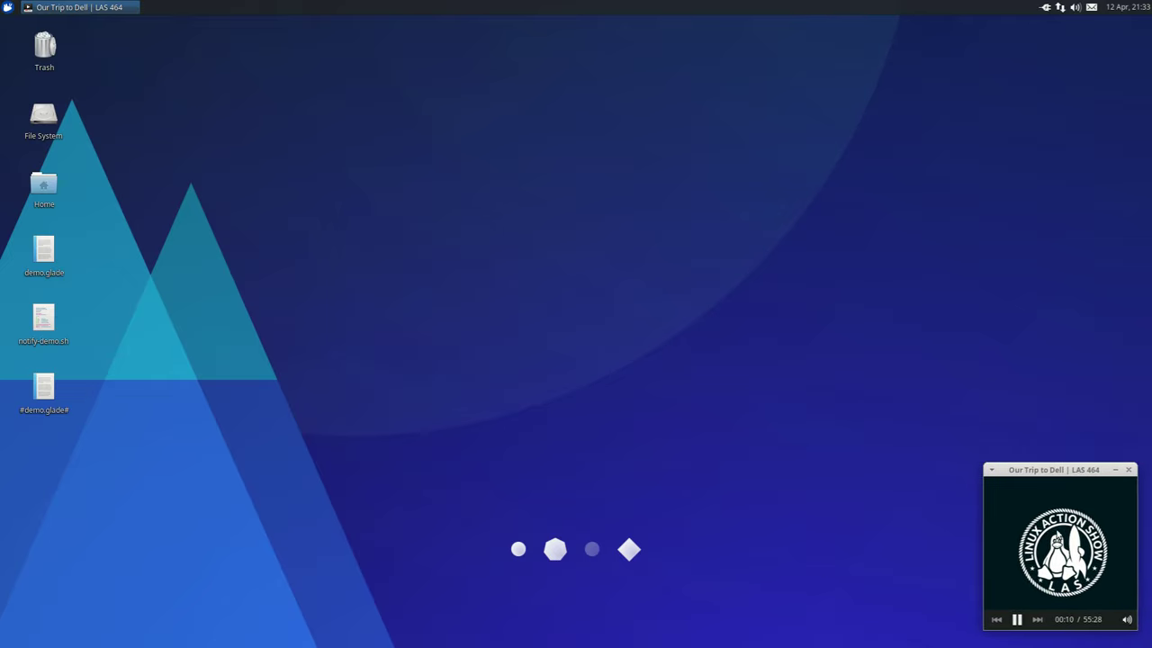
{"action": "right_click", "coordinate": [1059, 625]}
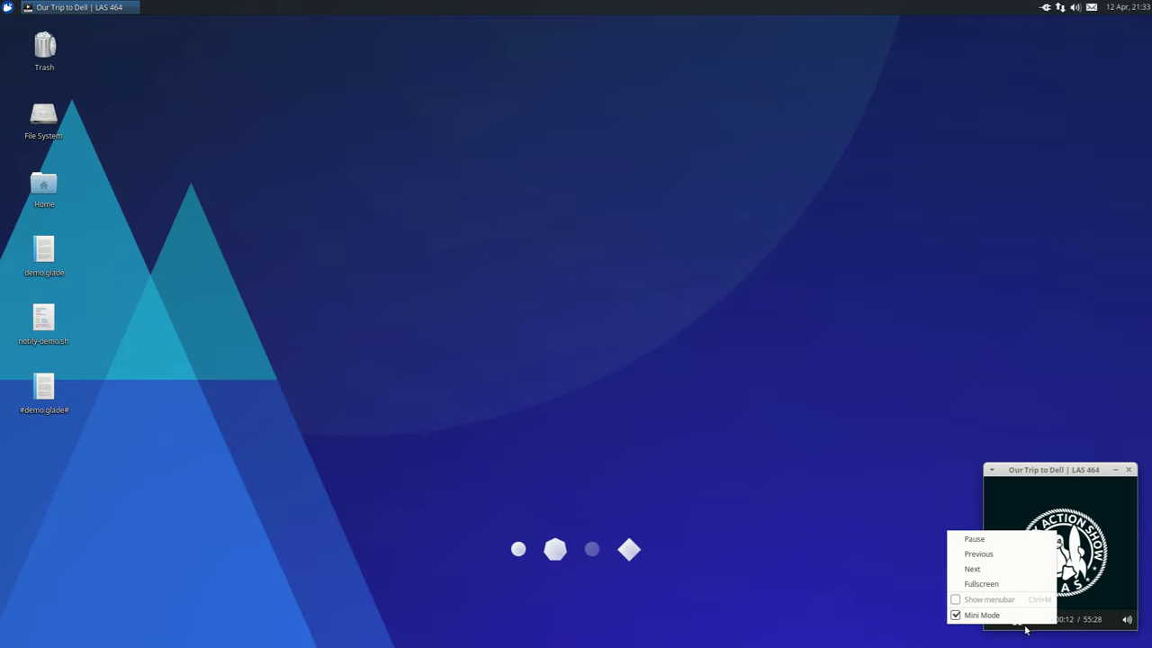
{"action": "left_click", "coordinate": [1046, 509]}
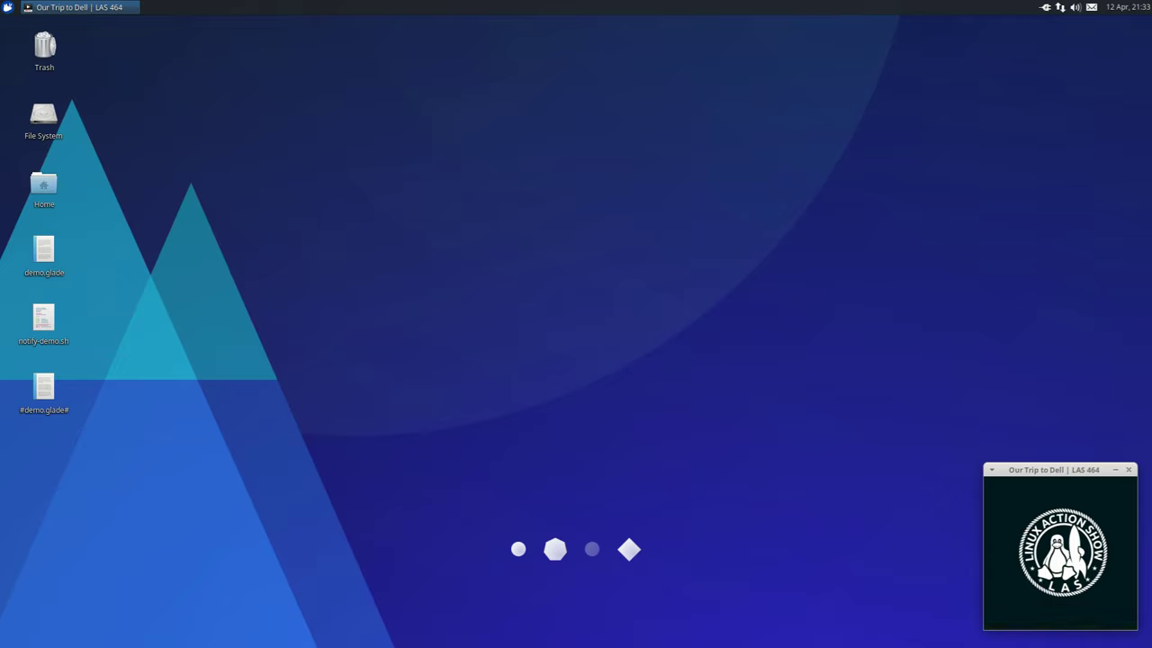
- Turn off Mini Mode and move the full player window back to the middle of the desktop
{"action": "right_click", "coordinate": [1054, 608]}
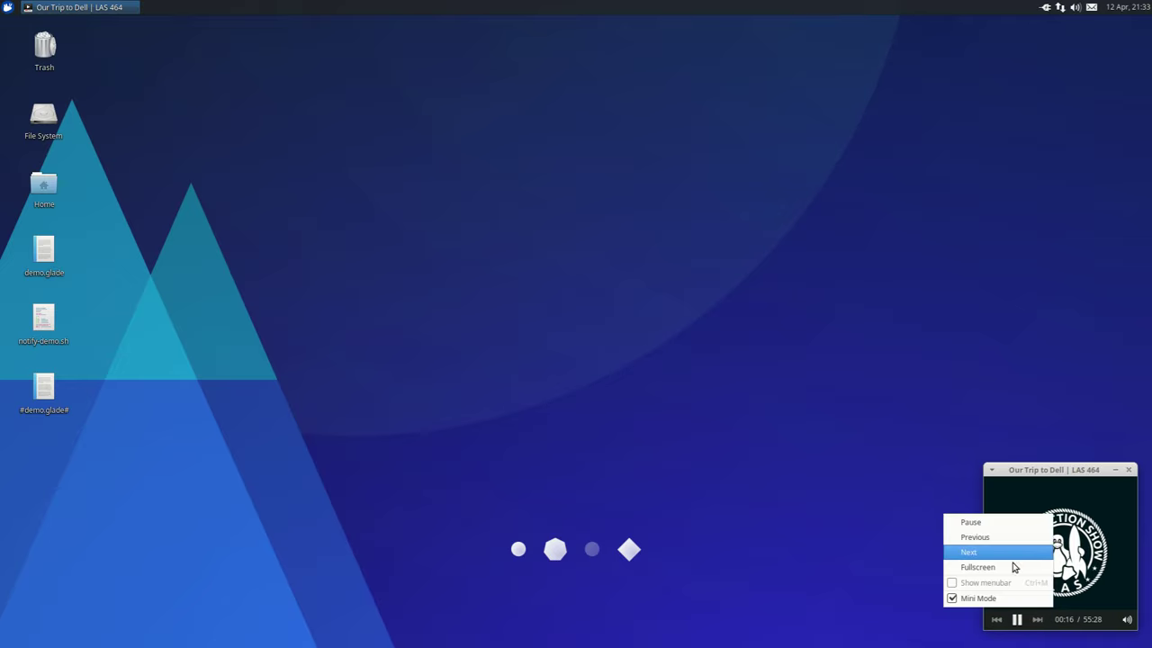
{"action": "left_click", "coordinate": [1004, 595]}
{"action": "left_click_drag", "start_coordinate": [965, 393], "coordinate": [617, 217]}
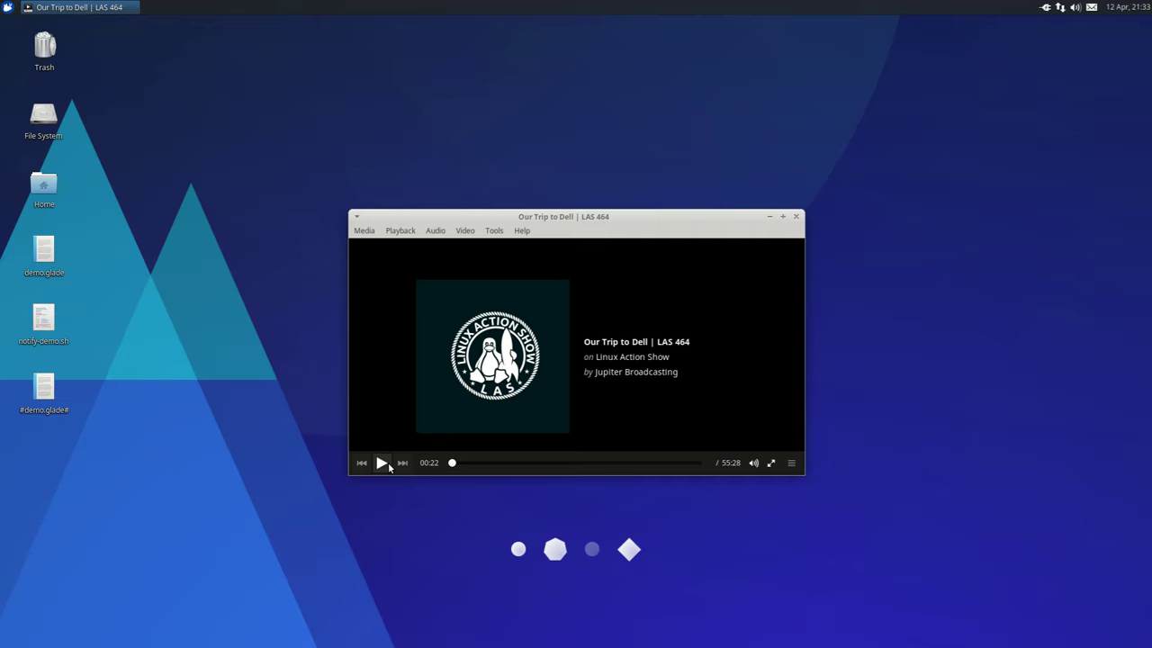
- Show the podcast's cover and track details in fullscreen, return to the window, and close the player
{"action": "double_click", "coordinate": [757, 270]}
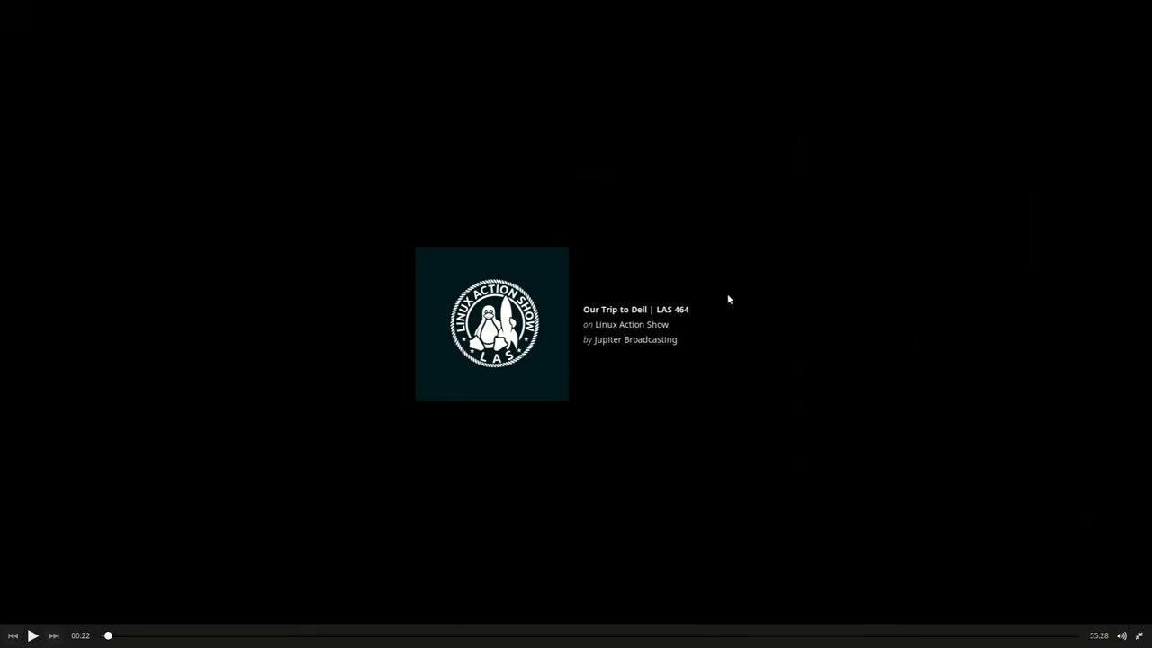
{"action": "double_click", "coordinate": [738, 295]}
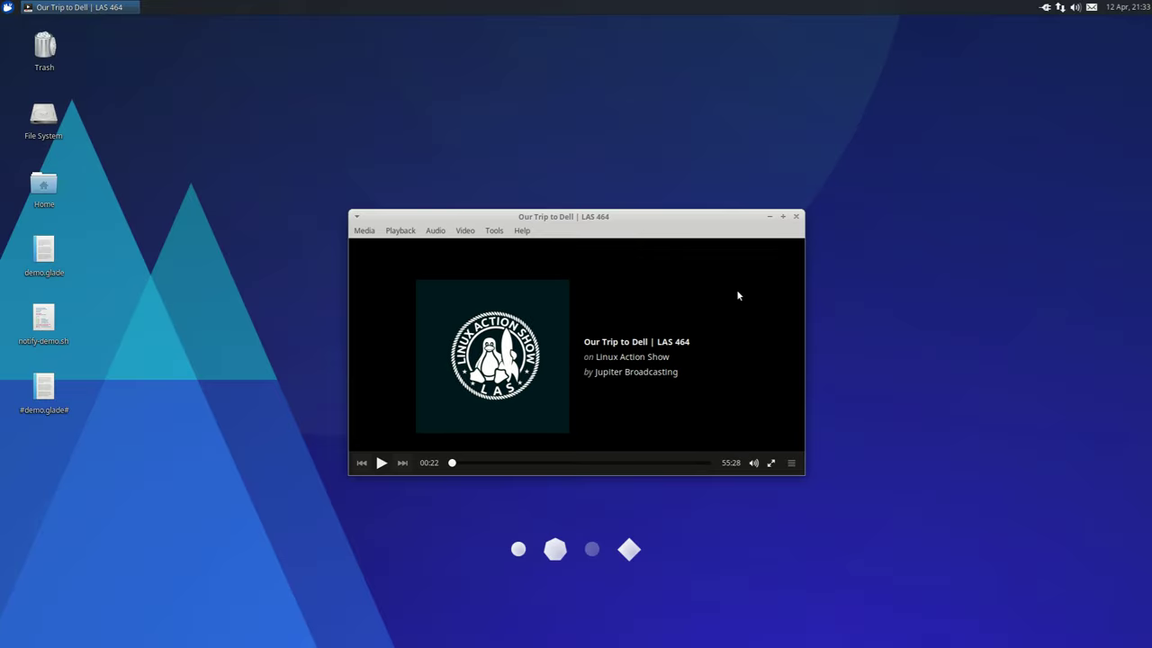
{"action": "left_click", "coordinate": [795, 218]}
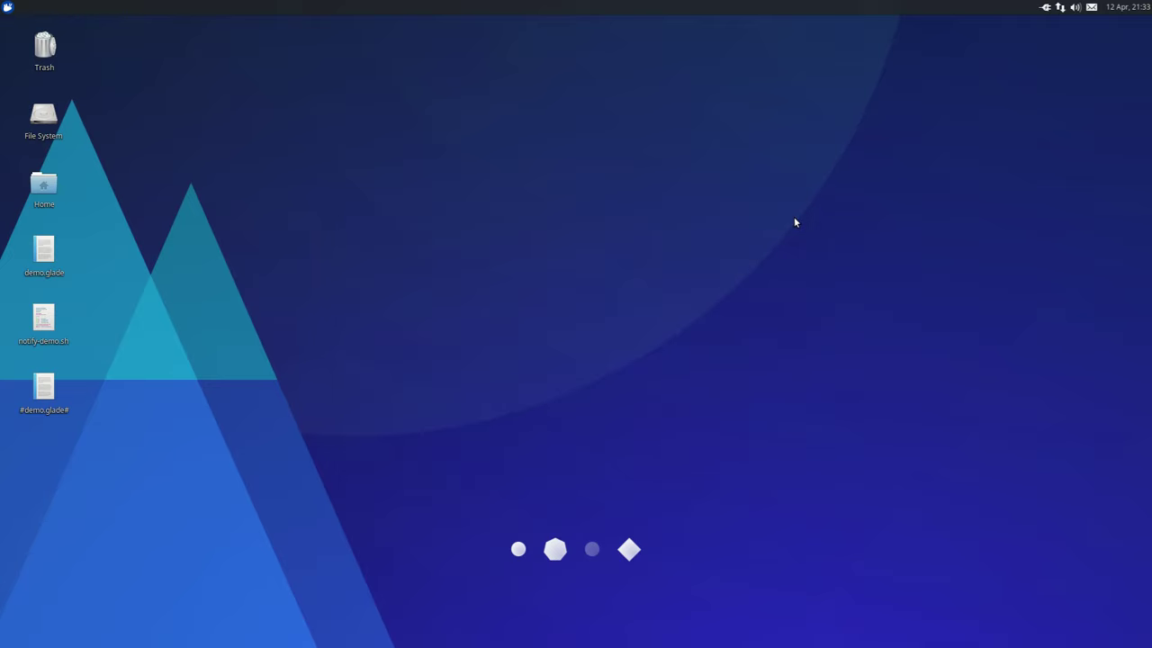
- Open the Home folder in the file manager and view the About Thunar information
{"action": "double_click", "coordinate": [60, 187]}
{"action": "left_click", "coordinate": [484, 201]}
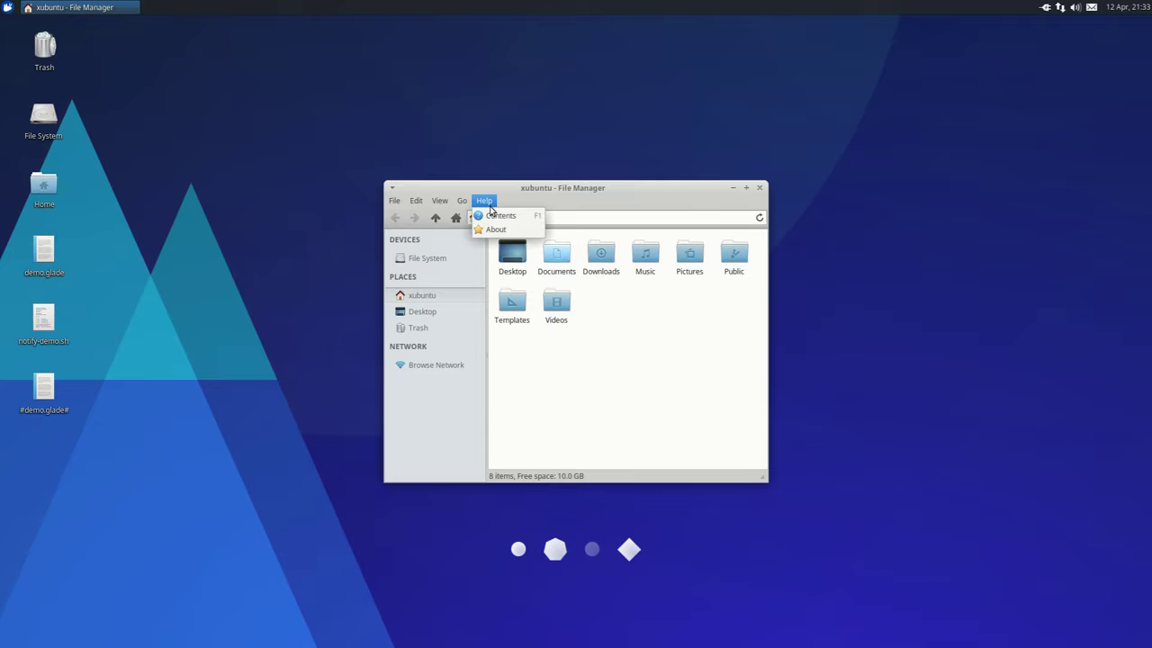
{"action": "left_click", "coordinate": [498, 233]}
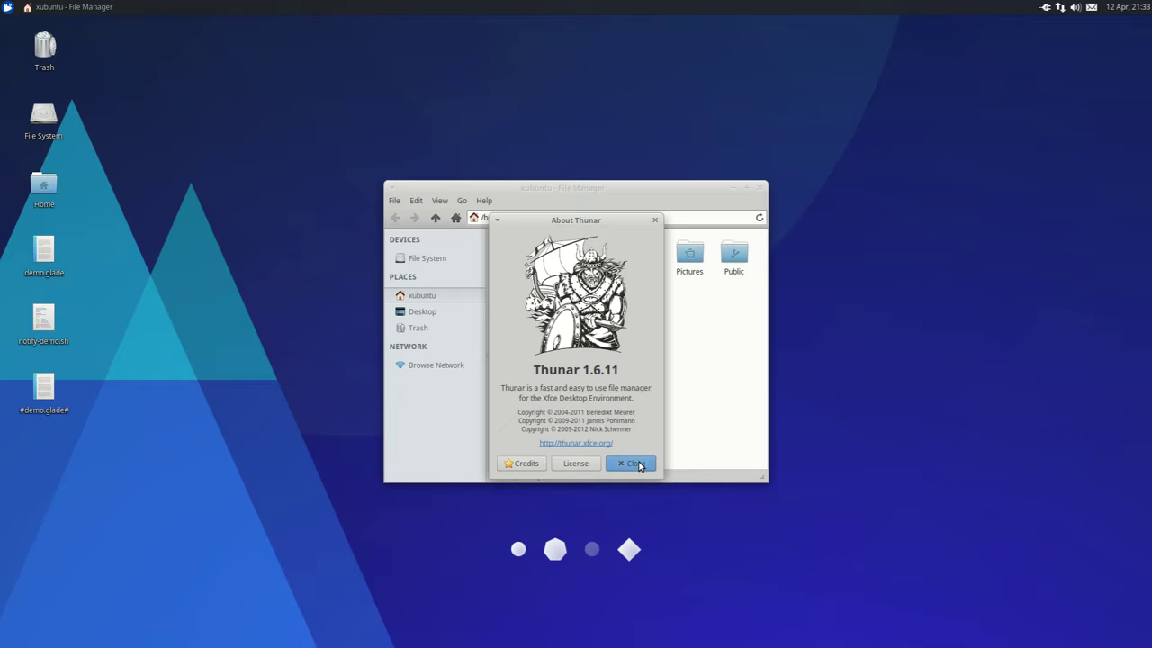
{"action": "left_click", "coordinate": [639, 464]}
- Create a document from the Plain Text template in the home folder, keeping the name Plain Text.txt
{"action": "right_click", "coordinate": [628, 387]}
{"action": "mouse_move", "coordinate": [652, 405]}
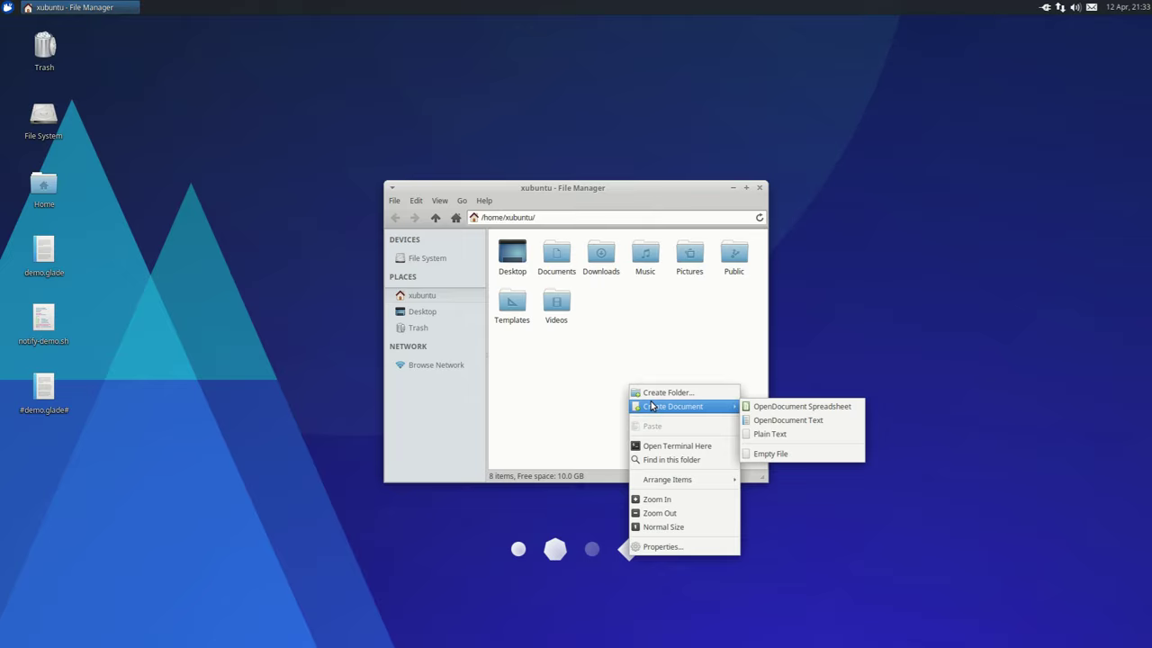
{"action": "left_click", "coordinate": [806, 436]}
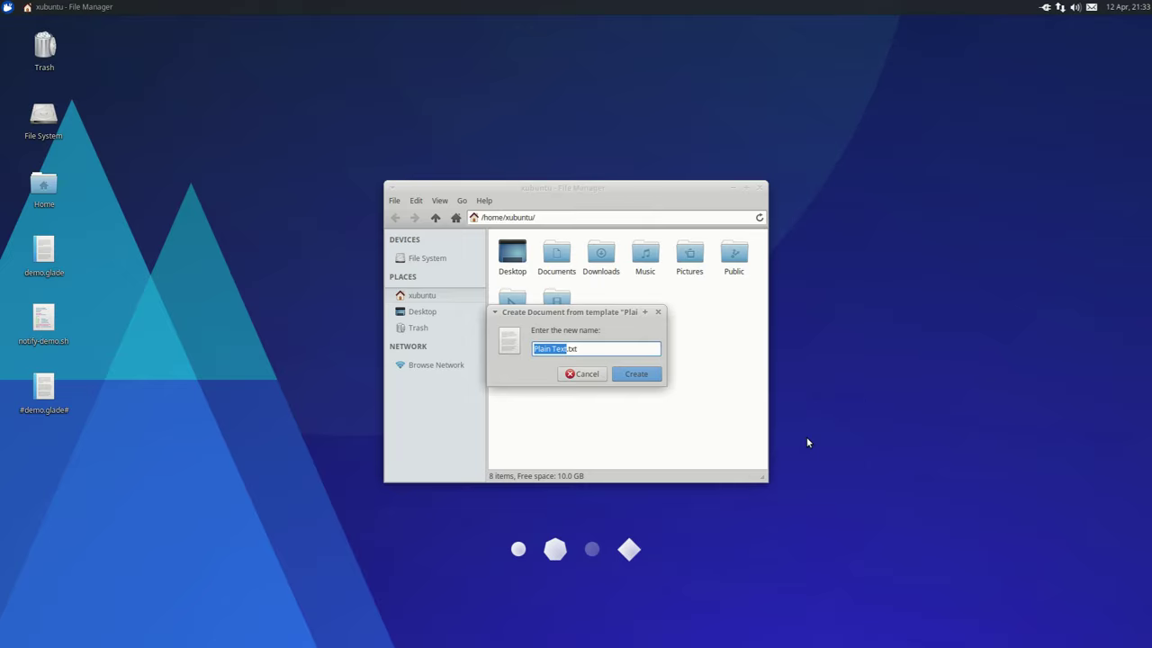
{"action": "key", "text": "Return"}
- Paste Plain Text.txt repeatedly into the home folder to make eleven copies
{"action": "key", "text": "ctrl+v"}
{"action": "key", "text": "ctrl+v"}
{"action": "key", "text": "ctrl+v"}
{"action": "key", "text": "ctrl+v"}
{"action": "key", "text": "ctrl+v"}
{"action": "key", "text": "ctrl+v"}
{"action": "key", "text": "ctrl+v"}
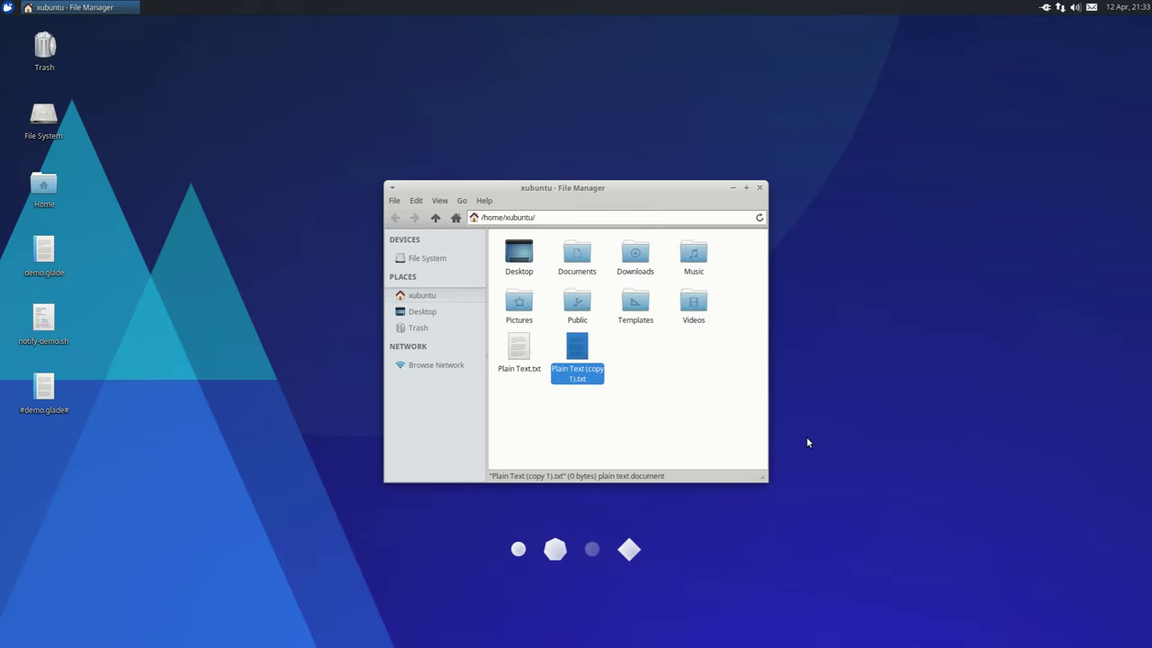
{"action": "key", "text": "ctrl+v"}
{"action": "key", "text": "ctrl+v"}
{"action": "key", "text": "ctrl+v"}
{"action": "key", "text": "ctrl+v"}
{"action": "key", "text": "ctrl+v"}
{"action": "key", "text": "ctrl+v"}
{"action": "key", "text": "ctrl+v"}
{"action": "key", "text": "ctrl+v"}
{"action": "key", "text": "ctrl+v"}
{"action": "key", "text": "ctrl+v"}
{"action": "key", "text": "ctrl+v"}
{"action": "key", "text": "ctrl+v"}
{"action": "key", "text": "ctrl+v"}
{"action": "key", "text": "ctrl+v"}
{"action": "key", "text": "ctrl+v"}
{"action": "key", "text": "ctrl+v"}
{"action": "key", "text": "ctrl+v"}
{"action": "key", "text": "ctrl+v"}
{"action": "key", "text": "ctrl+v"}
{"action": "key", "text": "ctrl+v"}
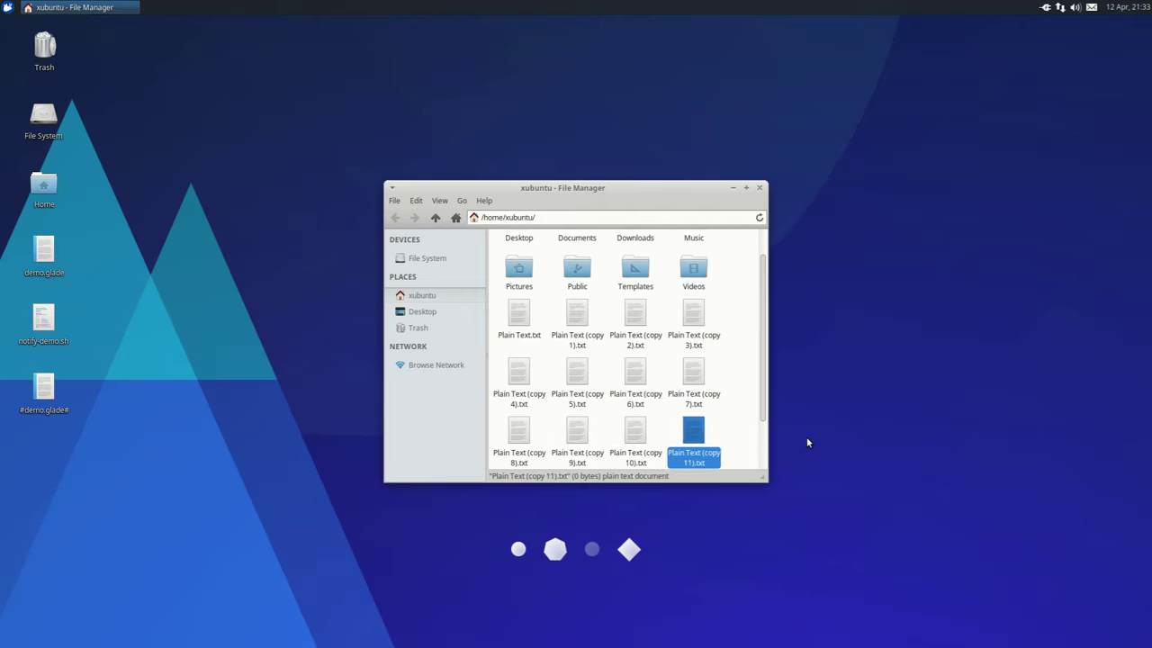
- Keep pasting Plain Text.txt into the home folder until copy 89 is made
{"action": "key", "text": "ctrl+v"}
{"action": "key", "text": "ctrl+v"}
{"action": "key", "text": "ctrl+v"}
{"action": "key", "text": "ctrl+v"}
{"action": "key", "text": "ctrl+v"}
{"action": "key", "text": "ctrl+v"}
{"action": "key", "text": "ctrl+v"}
{"action": "key", "text": "ctrl+v"}
{"action": "key", "text": "ctrl+v"}
{"action": "key", "text": "ctrl+v"}
{"action": "key", "text": "ctrl+v"}
{"action": "key", "text": "ctrl+v"}
{"action": "key", "text": "ctrl+v"}
{"action": "key", "text": "ctrl+v"}
{"action": "key", "text": "ctrl+v"}
{"action": "key", "text": "ctrl+v"}
{"action": "key", "text": "ctrl+v"}
{"action": "key", "text": "ctrl+v"}
{"action": "key", "text": "ctrl+v"}
{"action": "key", "text": "ctrl+v"}
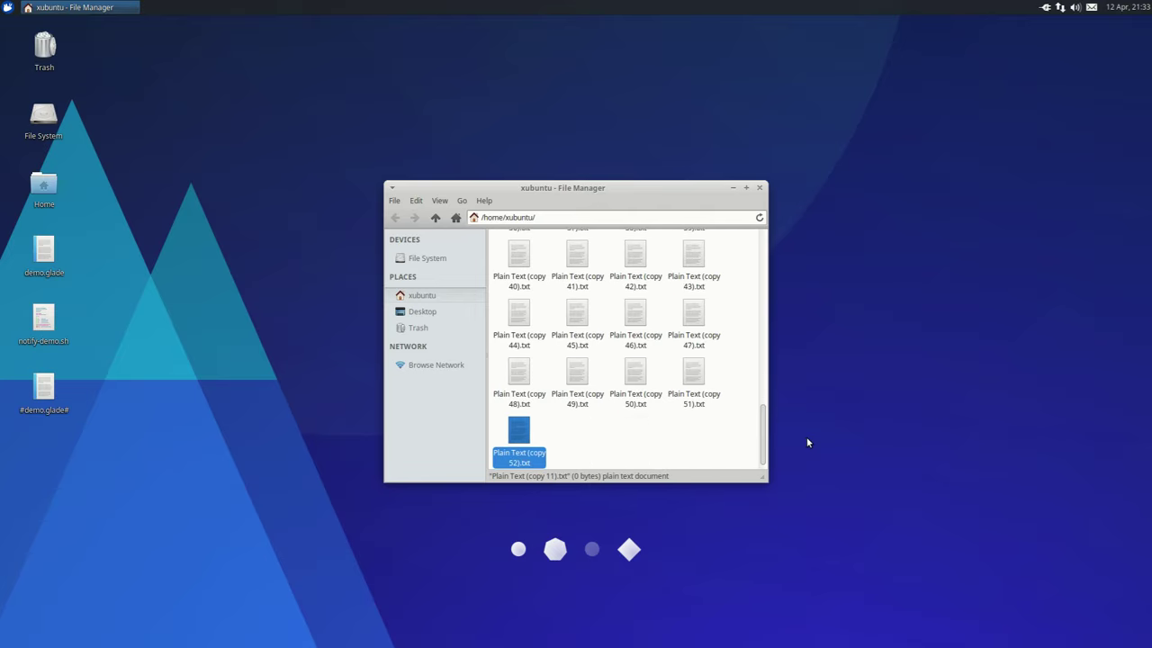
{"action": "key", "text": "ctrl+v"}
{"action": "key", "text": "ctrl+v"}
{"action": "key", "text": "ctrl+v"}
{"action": "key", "text": "ctrl+v"}
{"action": "key", "text": "ctrl+v"}
{"action": "key", "text": "ctrl+v"}
{"action": "key", "text": "ctrl+v"}
{"action": "key", "text": "ctrl+v"}
{"action": "key", "text": "ctrl+v"}
{"action": "key", "text": "ctrl+v"}
{"action": "key", "text": "ctrl+v"}
{"action": "key", "text": "ctrl+v"}
{"action": "key", "text": "ctrl+v"}
{"action": "key", "text": "ctrl+v"}
{"action": "key", "text": "ctrl+v"}
{"action": "key", "text": "ctrl+v"}
{"action": "key", "text": "ctrl+v"}
{"action": "key", "text": "ctrl+v"}
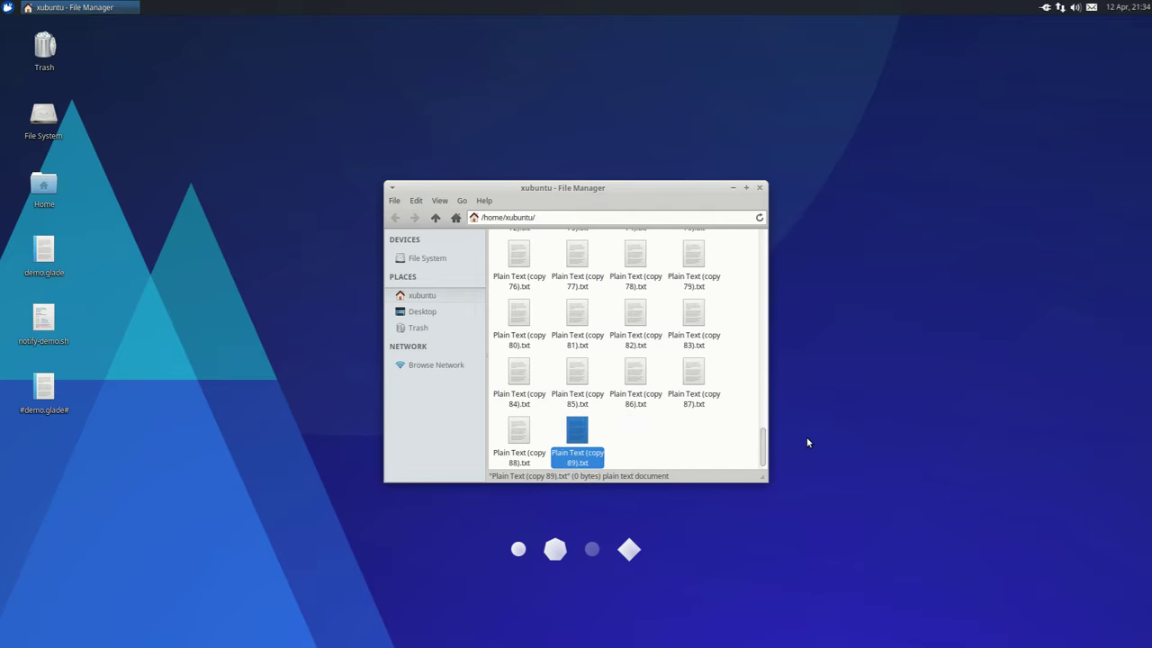
- Select Plain Text.txt and all of its copies in the home folder, leaving out the folders, and delete them
{"action": "key", "text": "shift+Up"}
{"action": "key", "text": "shift+Up"}
{"action": "key", "text": "shift+Up"}
{"action": "key", "text": "shift+Up"}
{"action": "key", "text": "shift+Up"}
{"action": "key", "text": "shift+Up"}
{"action": "key", "text": "shift+Up"}
{"action": "key", "text": "shift+Up"}
{"action": "key", "text": "shift+Up"}
{"action": "key", "text": "shift+Up"}
{"action": "key", "text": "shift+Up"}
{"action": "key", "text": "shift+Up"}
{"action": "key", "text": "shift+Up"}
{"action": "key", "text": "shift+Up"}
{"action": "key", "text": "shift+Up"}
{"action": "key", "text": "shift+Up"}
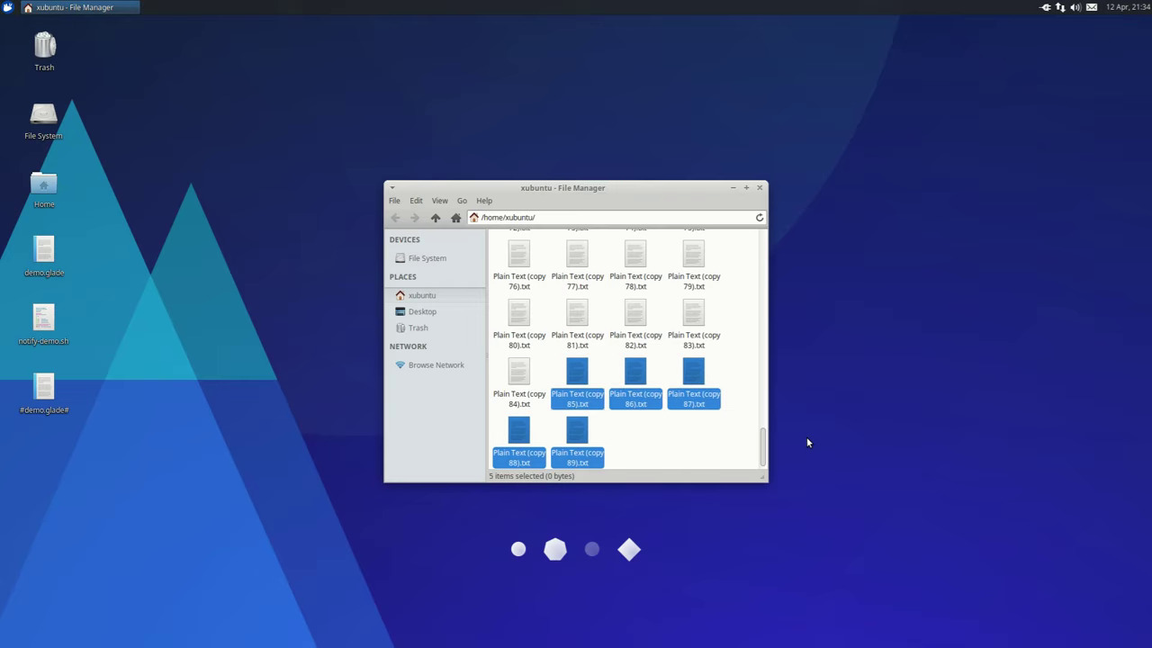
{"action": "key", "text": "shift+Up"}
{"action": "key", "text": "shift+Up"}
{"action": "key", "text": "shift+Up"}
{"action": "key", "text": "shift+Up"}
{"action": "key", "text": "shift+Up"}
{"action": "key", "text": "shift+Up"}
{"action": "key", "text": "shift+Up"}
{"action": "key", "text": "shift+Up"}
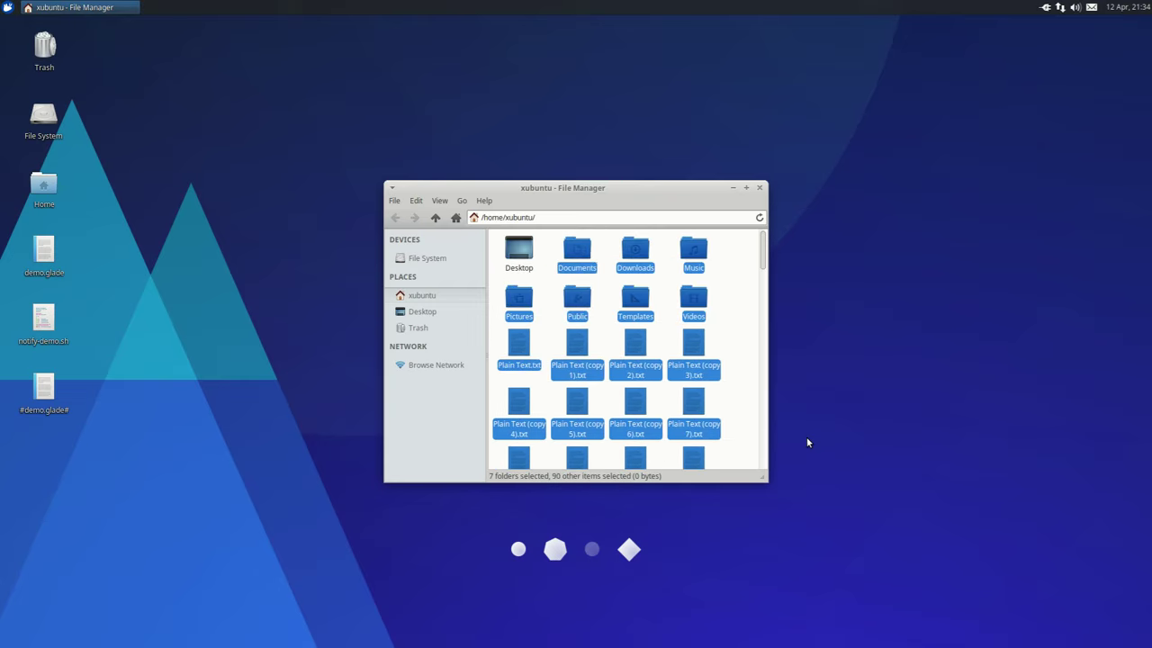
{"action": "key", "text": "shift+Down"}
{"action": "key", "text": "shift+Down"}
{"action": "key", "text": "shift+Down"}
{"action": "key", "text": "shift+Up"}
{"action": "key", "text": "shift+Left"}
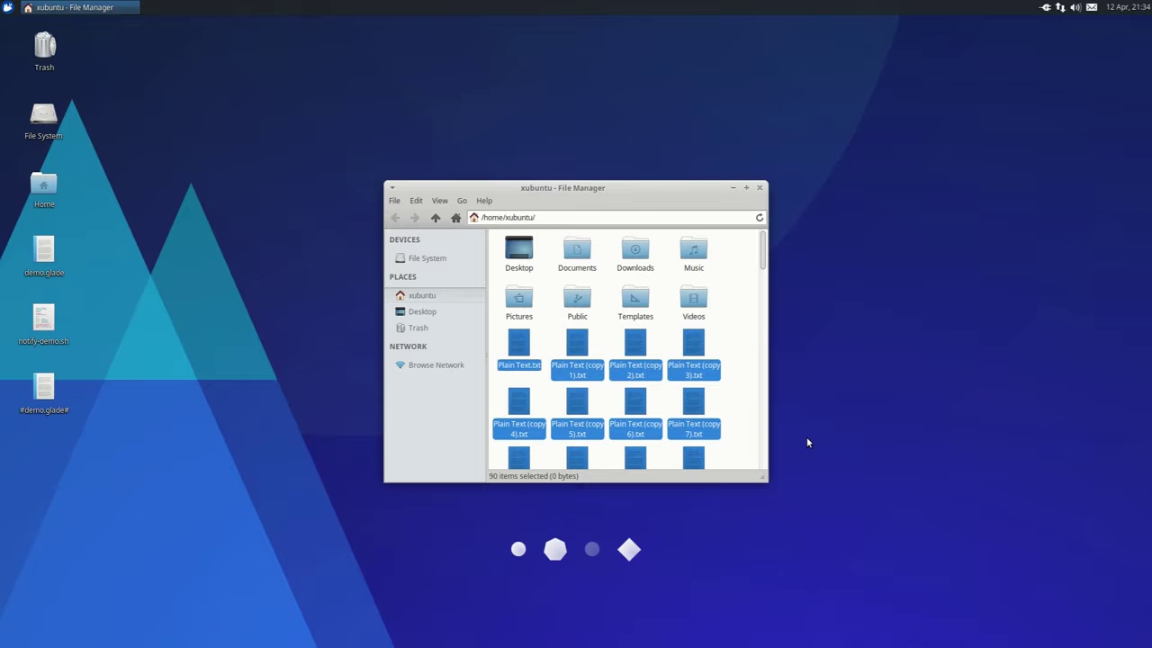
{"action": "key", "text": "Delete"}
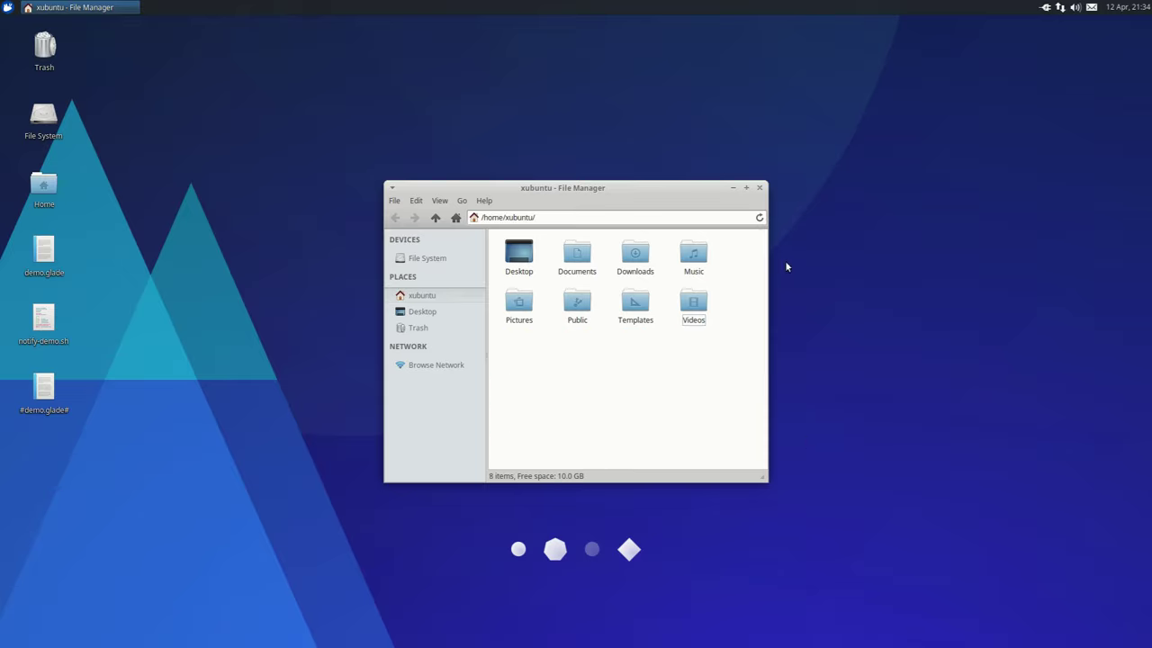
- Move the file manager window aside and open Task Manager next to it
{"action": "left_click", "coordinate": [635, 304]}
{"action": "left_click", "coordinate": [695, 371]}
{"action": "left_click_drag", "start_coordinate": [716, 192], "coordinate": [487, 203]}
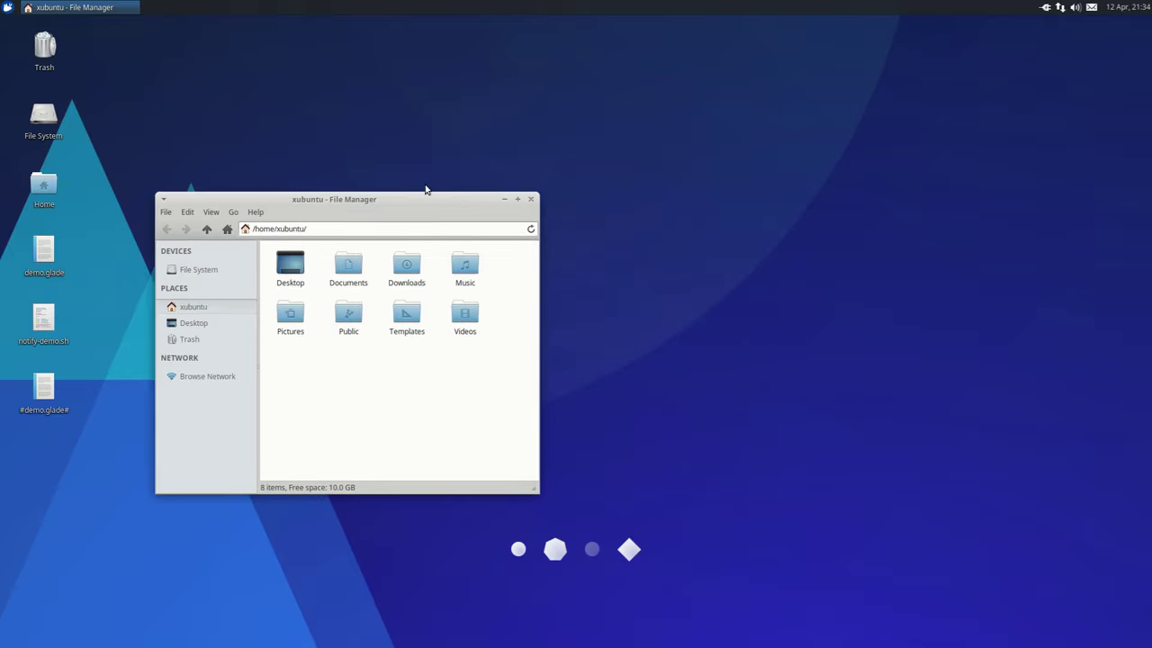
{"action": "left_click", "coordinate": [7, 7]}
{"action": "type", "text": "task"}
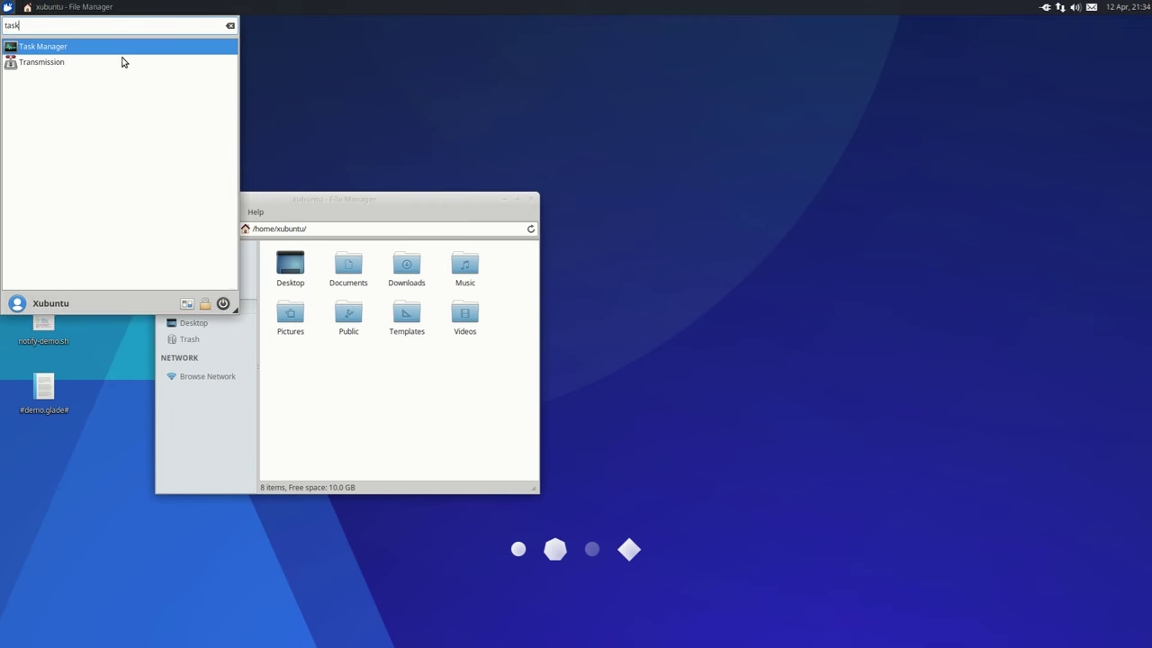
{"action": "key", "text": "Return"}
{"action": "left_click_drag", "start_coordinate": [558, 192], "coordinate": [714, 198]}
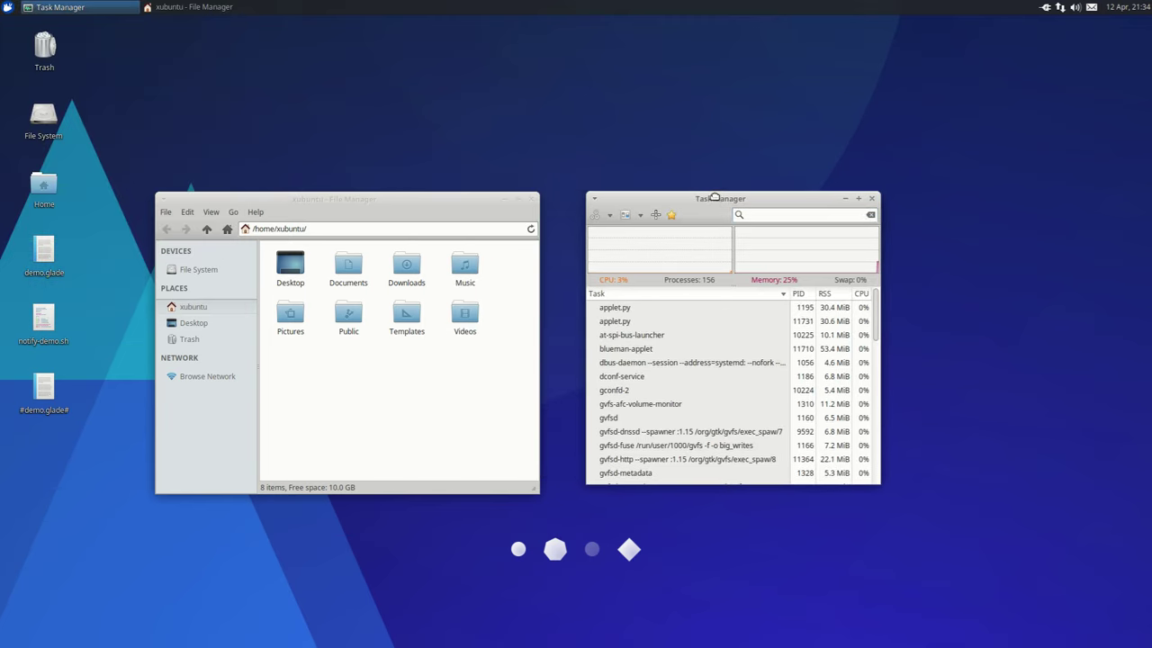
- Identify the processes behind the file manager and Task Manager windows by picking each window from Task Manager
{"action": "left_click", "coordinate": [655, 216]}
{"action": "left_click", "coordinate": [456, 354]}
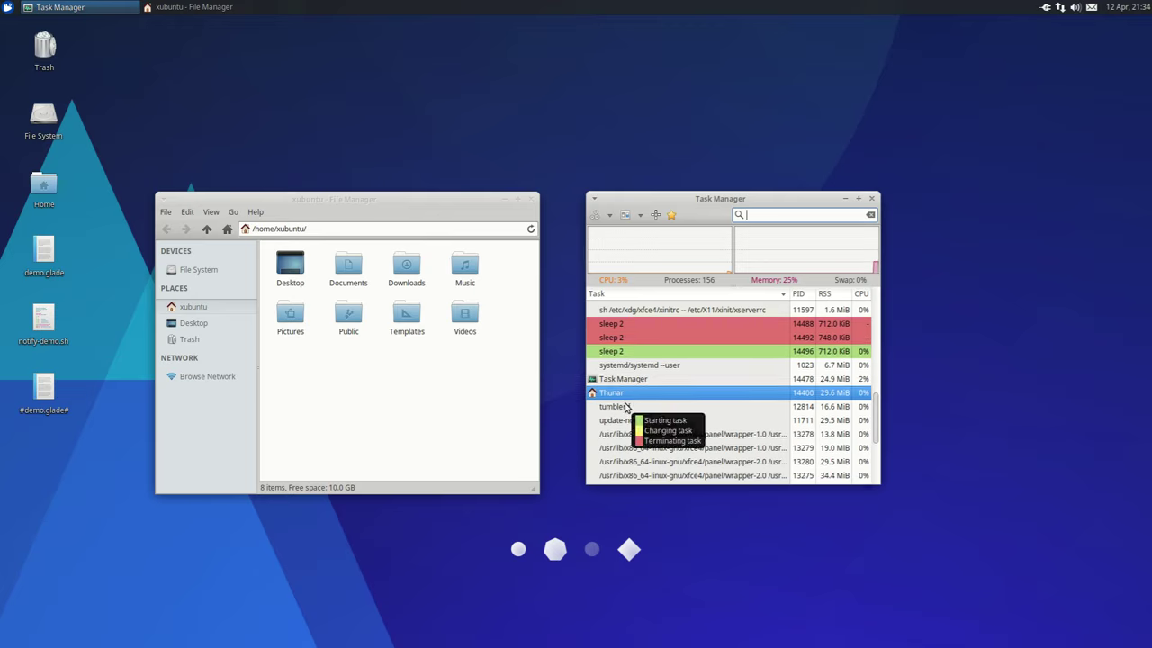
{"action": "left_click", "coordinate": [655, 216]}
{"action": "left_click", "coordinate": [659, 333]}
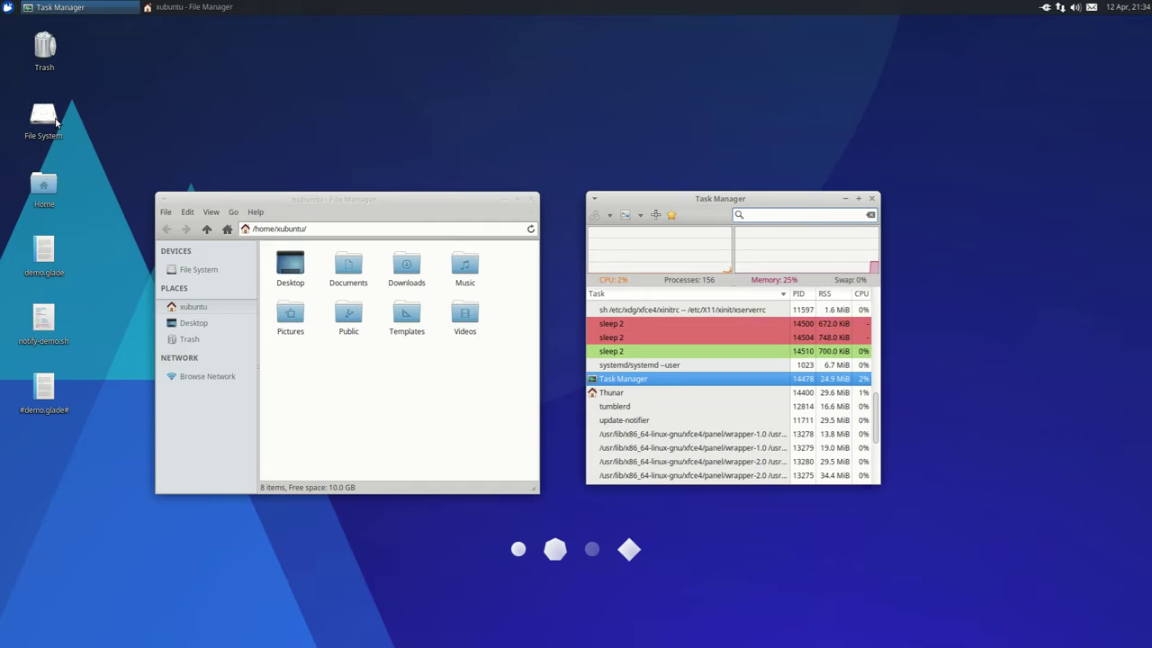
- Open demo.glade from the desktop without loading its autosaved version, and bring Task Manager to the front
{"action": "double_click", "coordinate": [38, 269]}
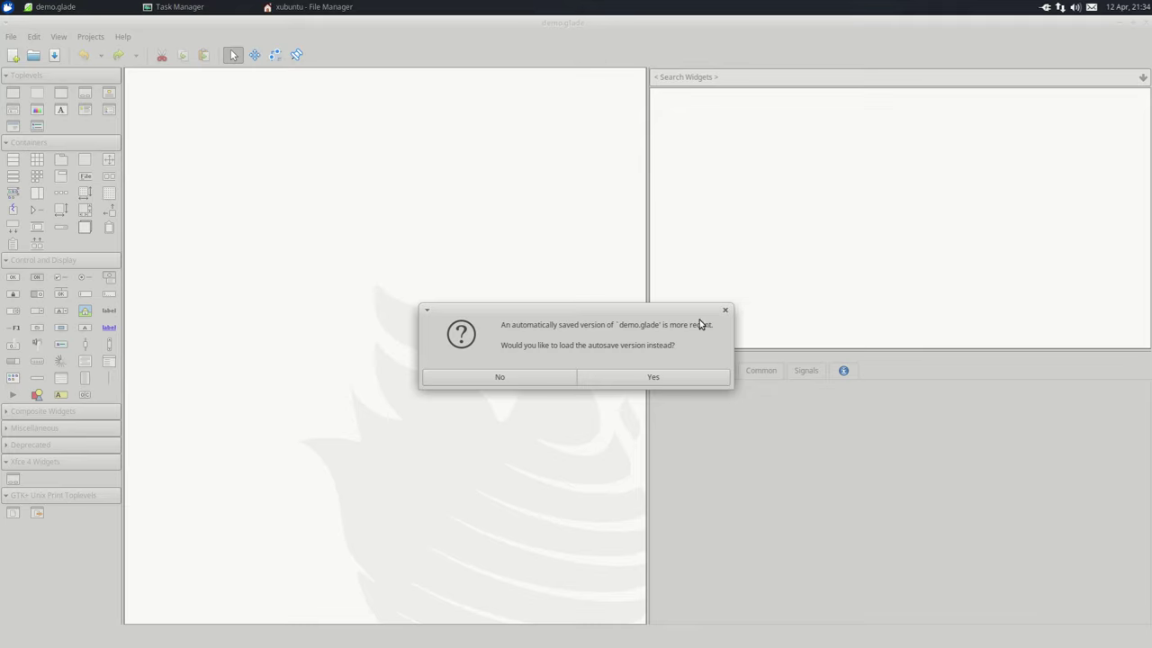
{"action": "left_click", "coordinate": [549, 384]}
{"action": "key", "text": "alt+Tab"}
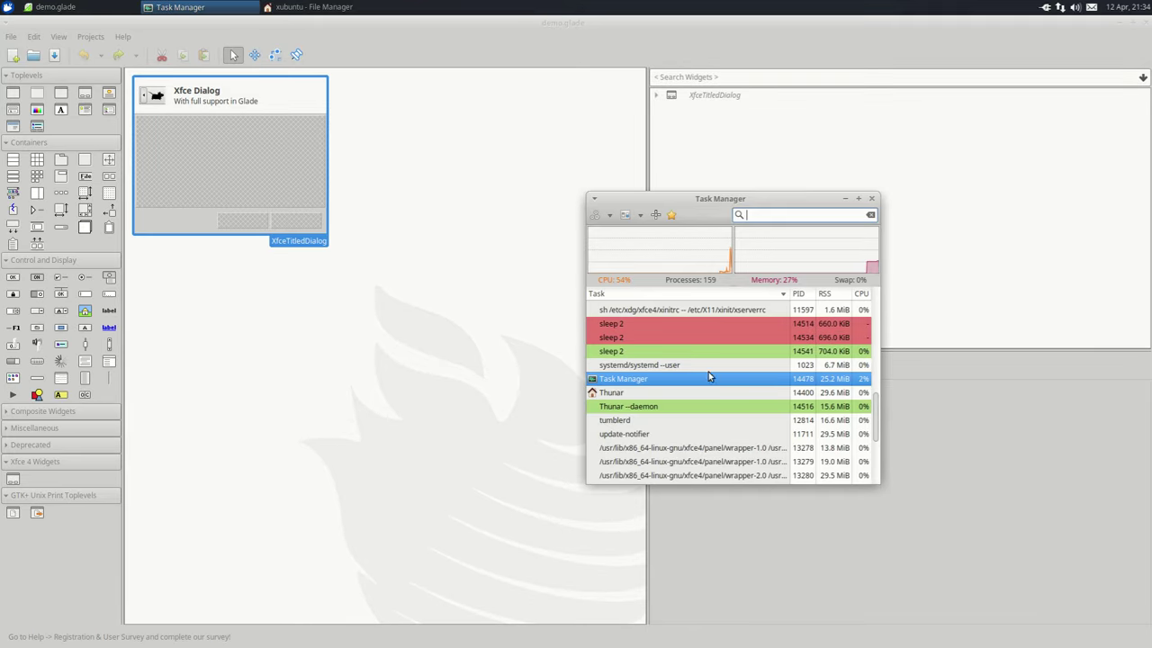
- Identify Glade's process by picking its window from Task Manager, and kill it
{"action": "left_click", "coordinate": [656, 214]}
{"action": "left_click", "coordinate": [484, 325]}
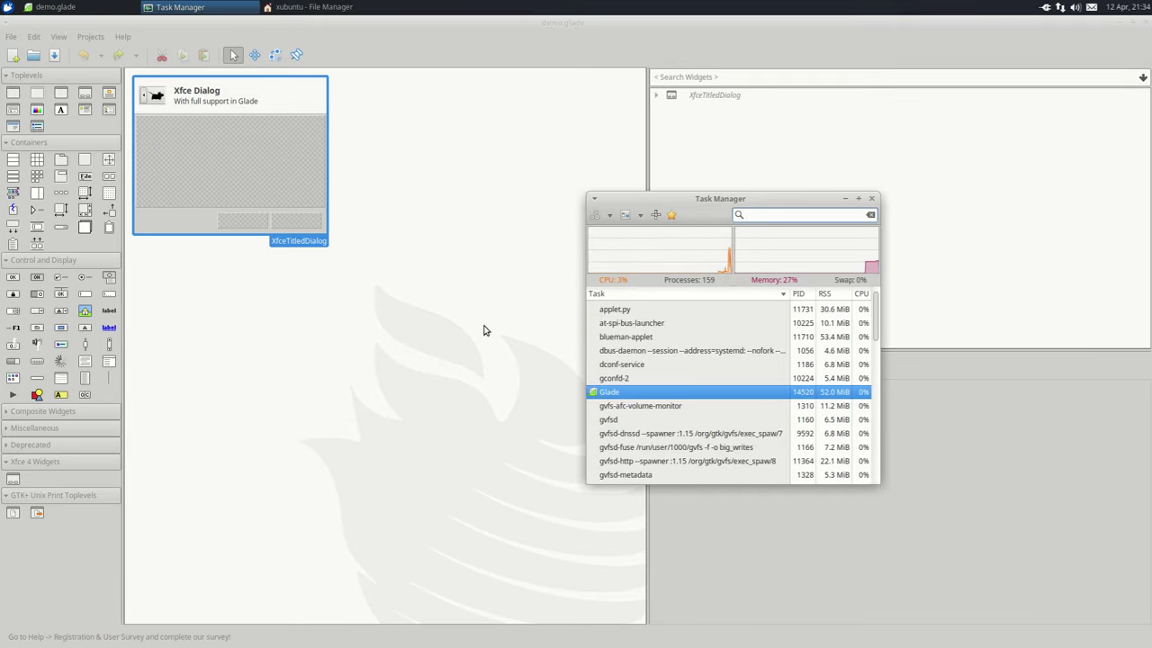
{"action": "right_click", "coordinate": [657, 397]}
{"action": "left_click", "coordinate": [680, 427]}
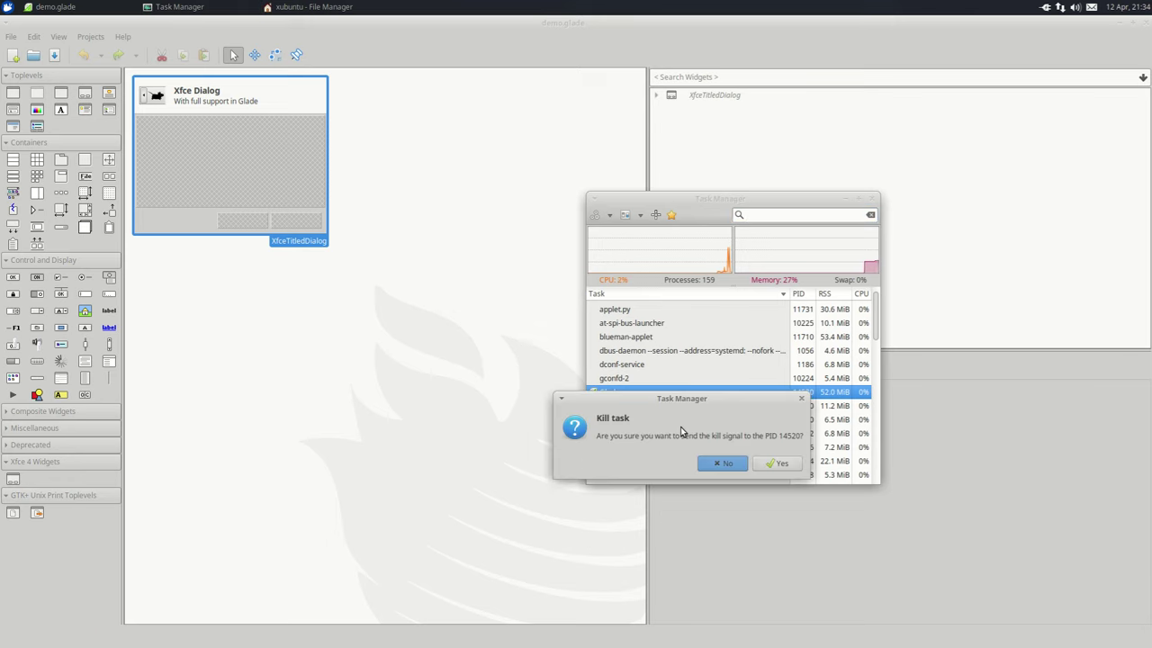
{"action": "left_click", "coordinate": [761, 466]}
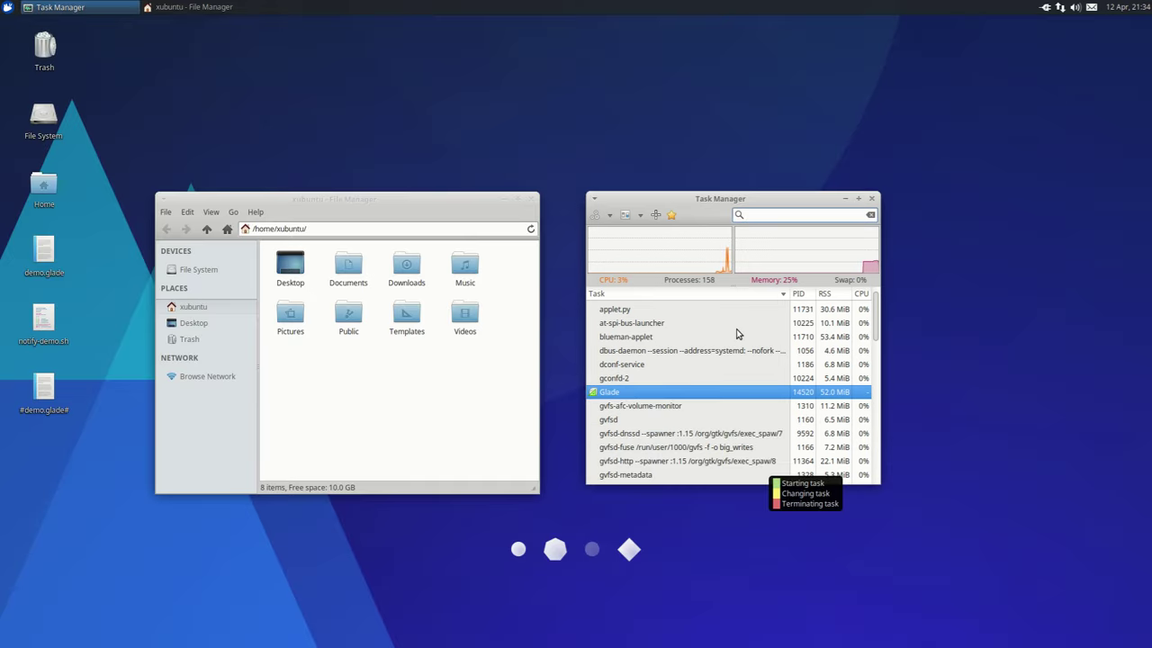
{"action": "left_click", "coordinate": [658, 221]}
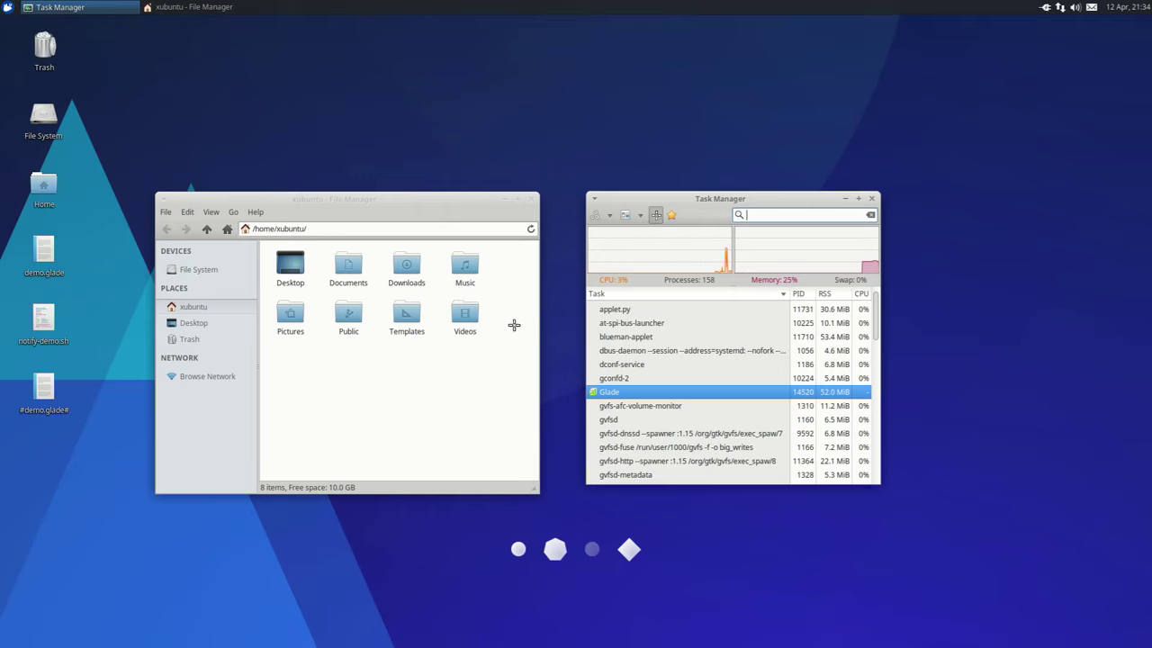
{"action": "left_click", "coordinate": [501, 342]}
{"action": "right_click", "coordinate": [627, 396]}
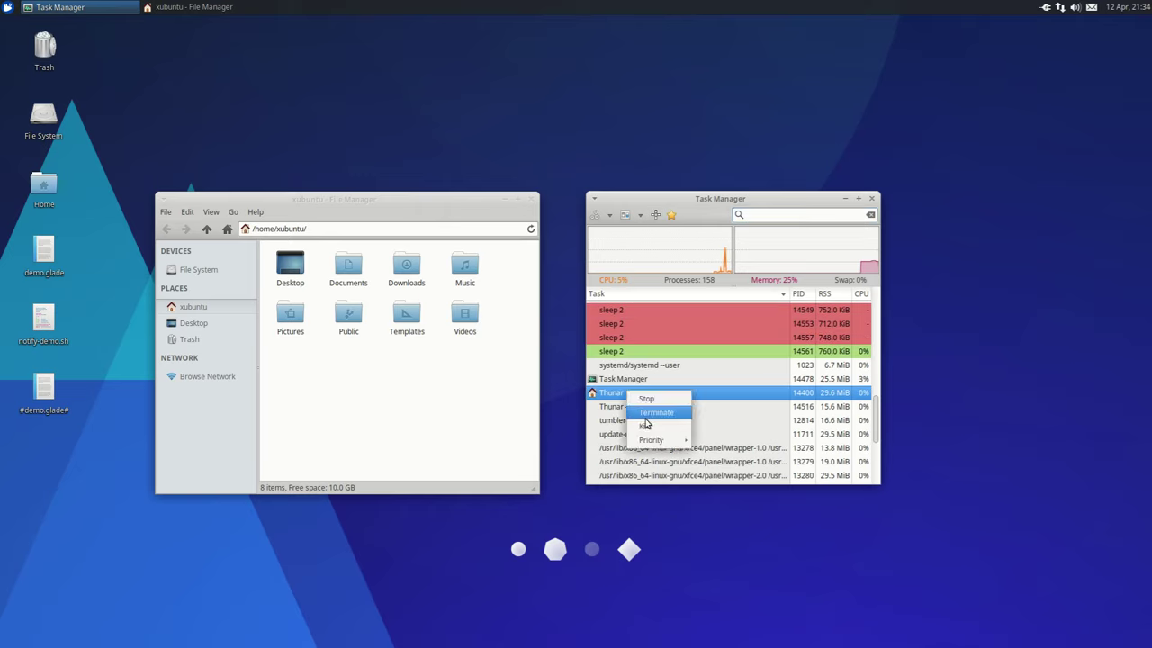
{"action": "left_click", "coordinate": [644, 426]}
{"action": "left_click", "coordinate": [699, 459]}
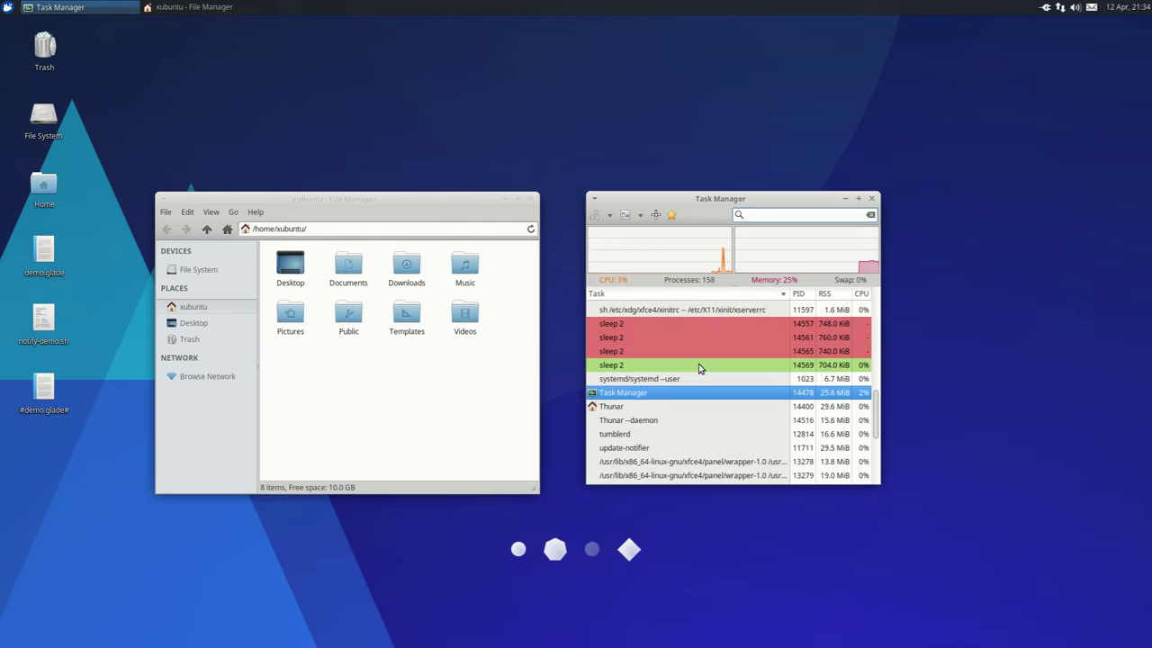
- Kill Task Manager's own process and close the home folder window
{"action": "right_click", "coordinate": [658, 386]}
{"action": "left_click", "coordinate": [671, 415]}
{"action": "left_click", "coordinate": [753, 451]}
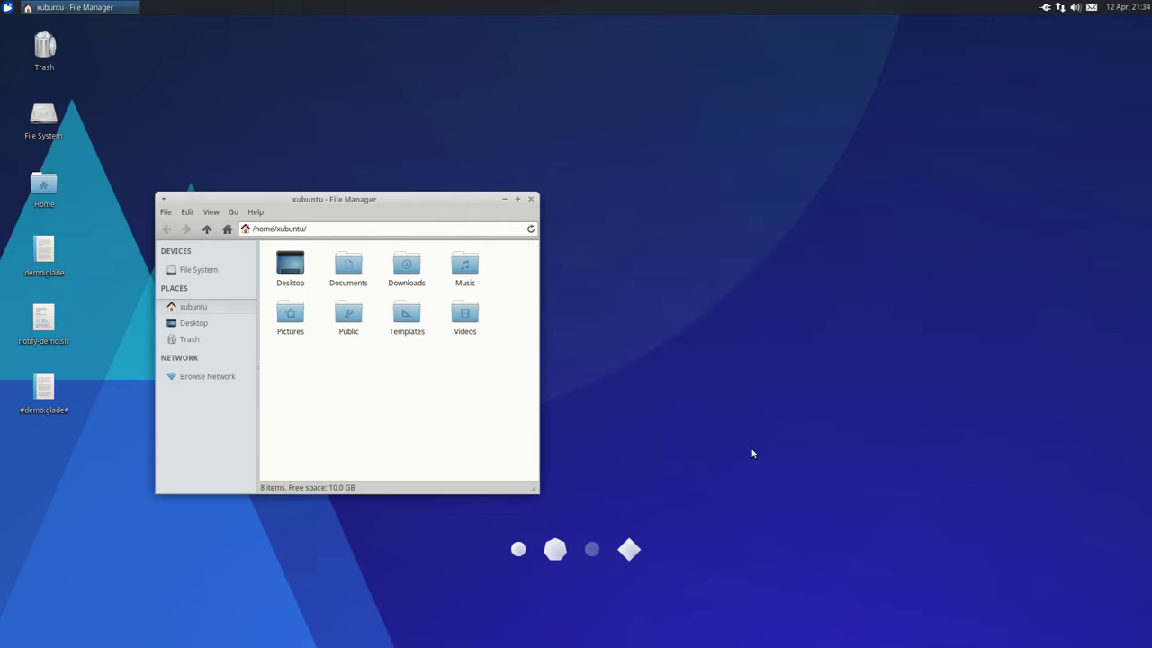
{"action": "left_click", "coordinate": [530, 199]}
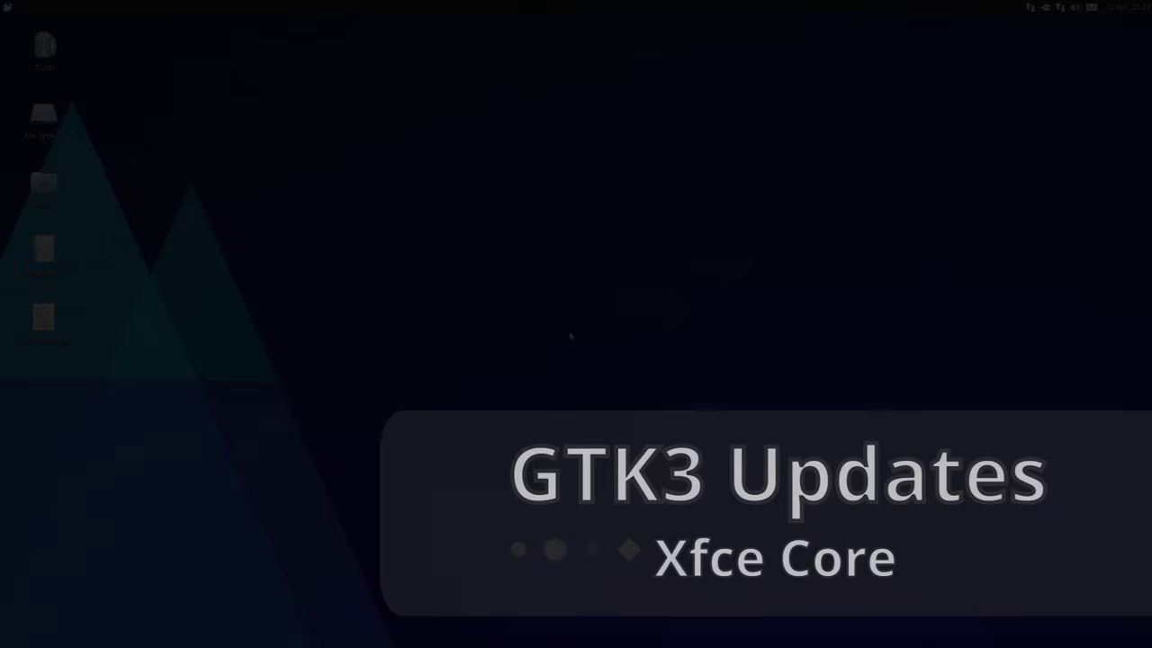
- Open Preferred Applications and view its Utilities and Internet settings
{"action": "left_click", "coordinate": [6, 6]}
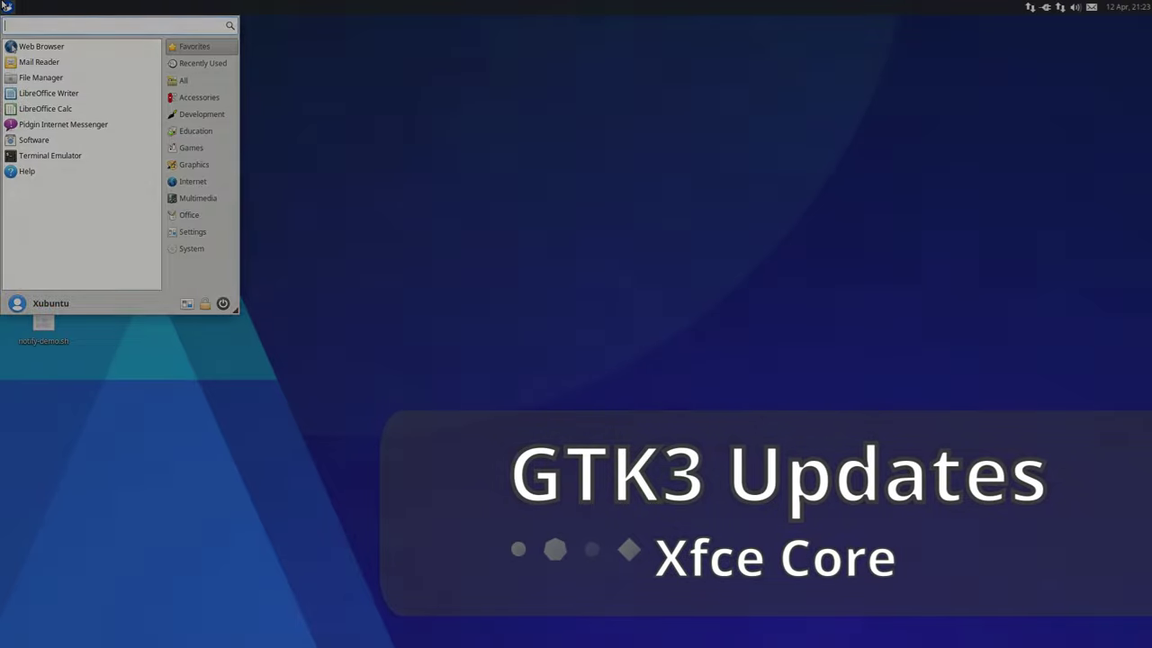
{"action": "type", "text": "prefer"}
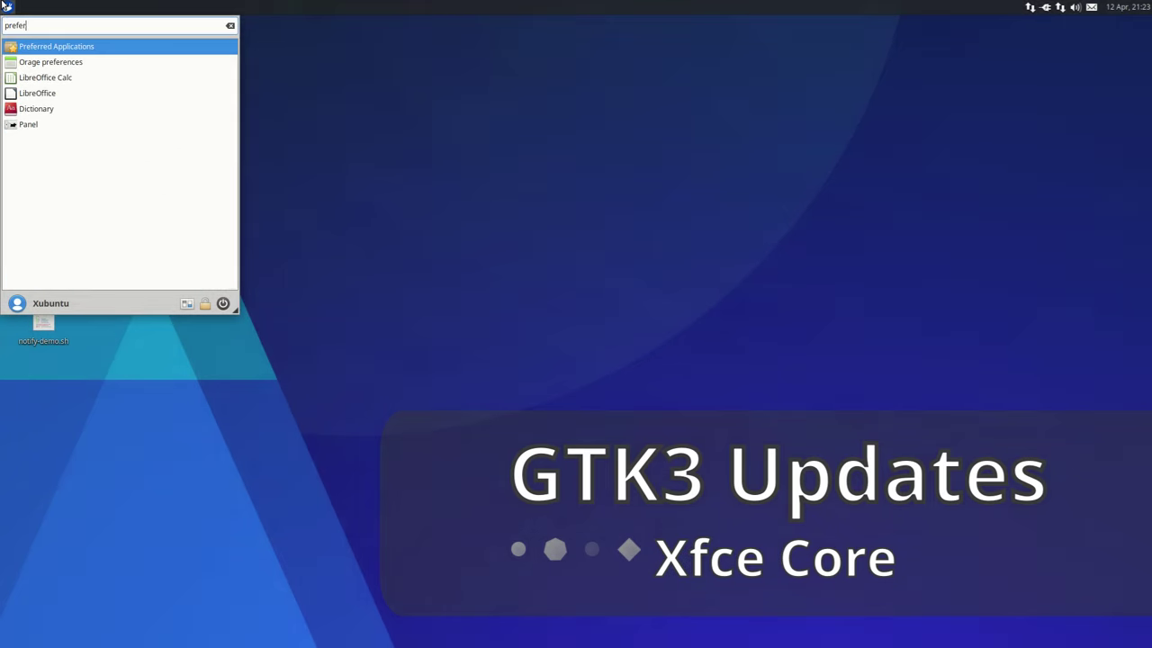
{"action": "key", "text": "Return"}
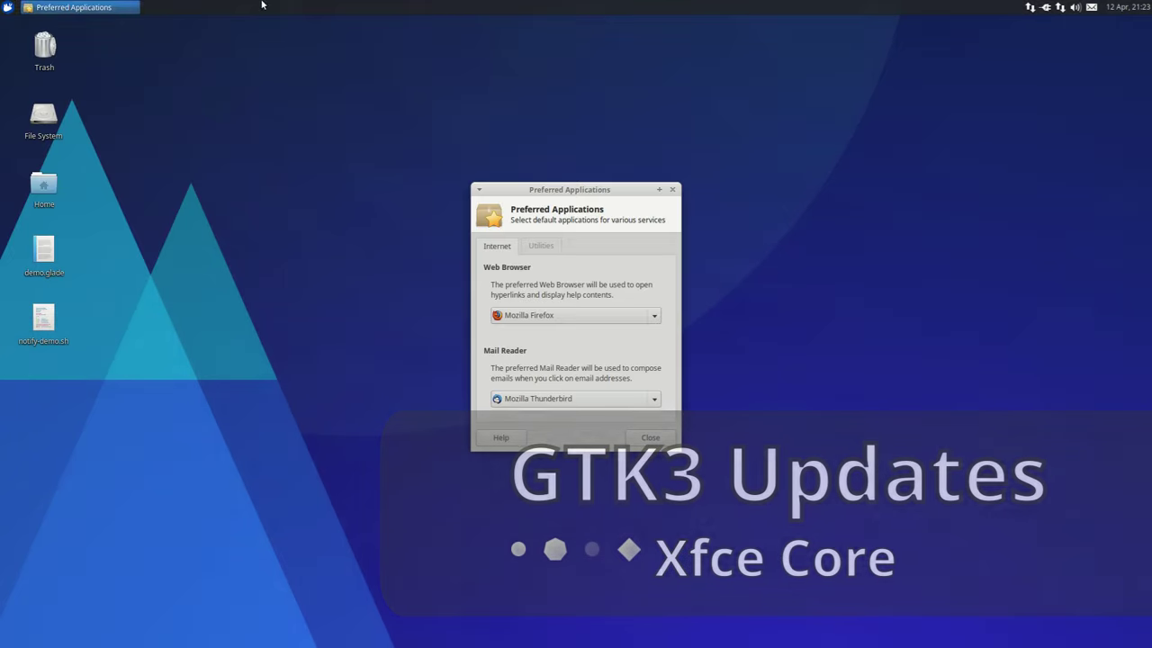
{"action": "left_click", "coordinate": [539, 246]}
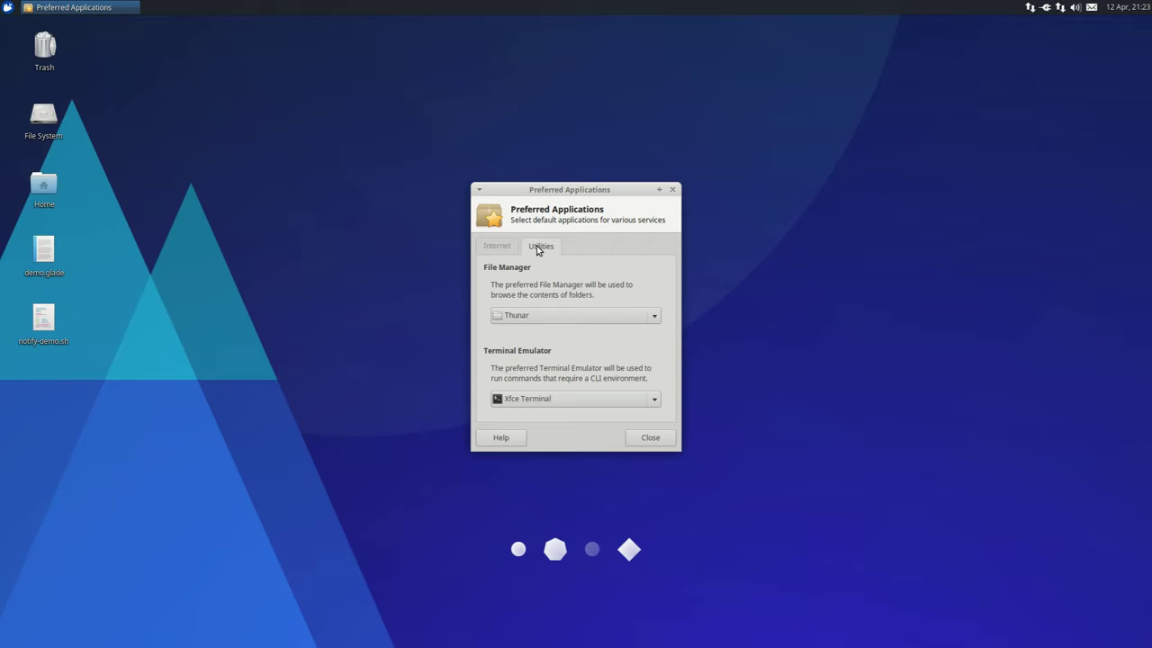
{"action": "left_click", "coordinate": [507, 252]}
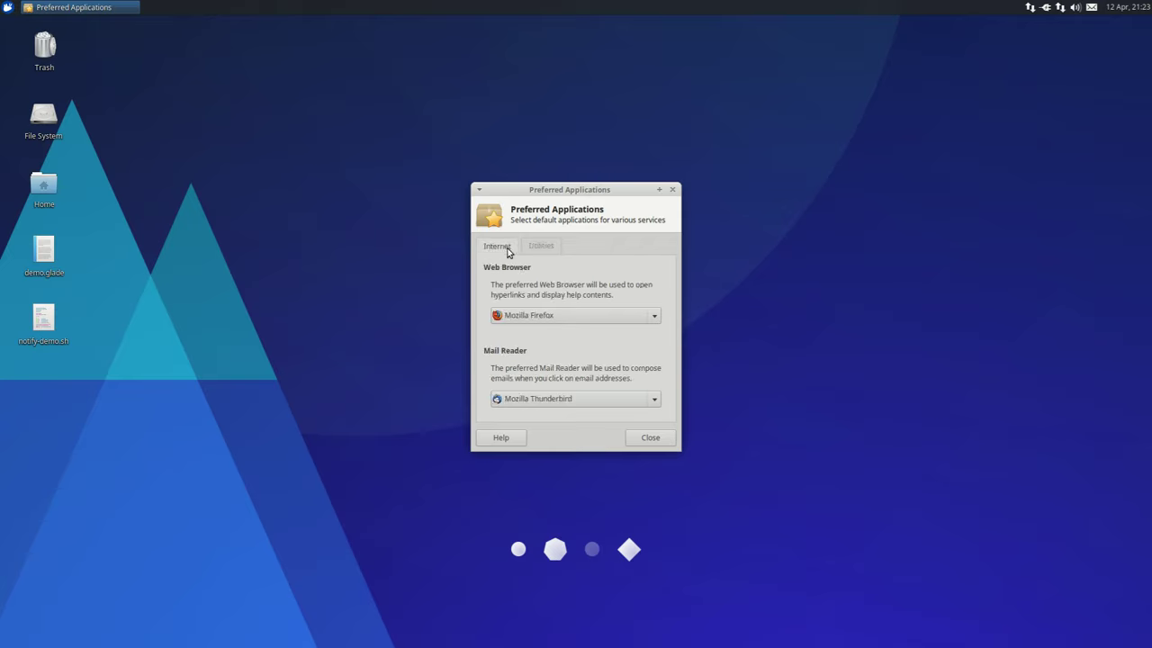
- Choose Mozilla Firefox as the preferred web browser
{"action": "left_click", "coordinate": [654, 317]}
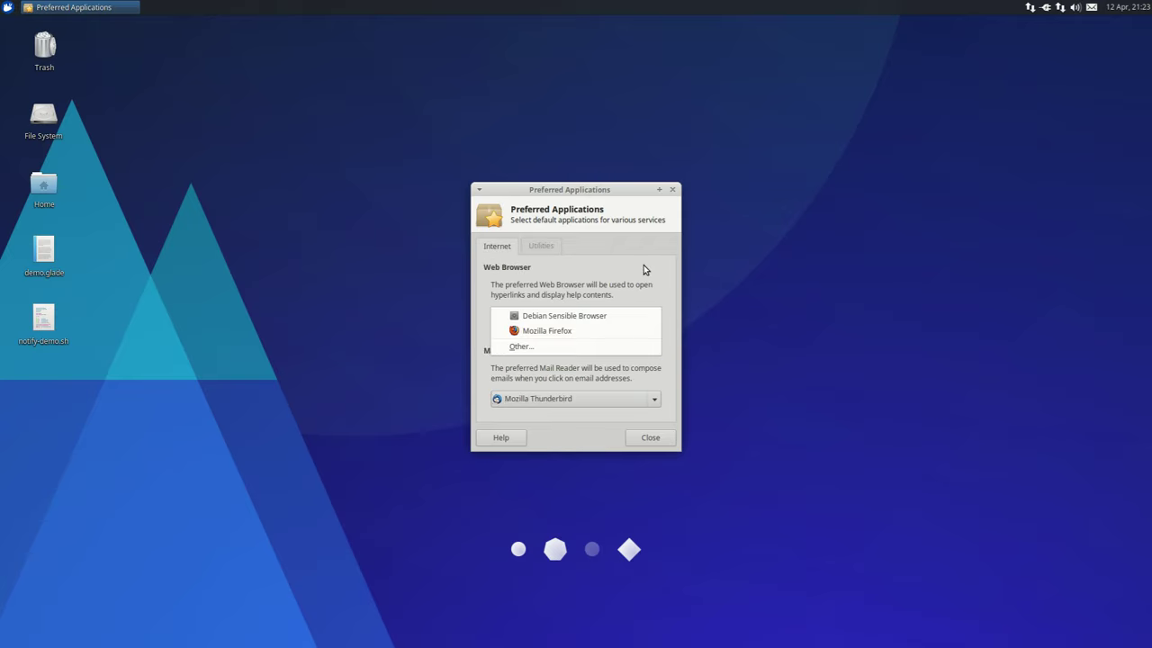
{"action": "key", "text": "Down"}
{"action": "key", "text": "Return"}
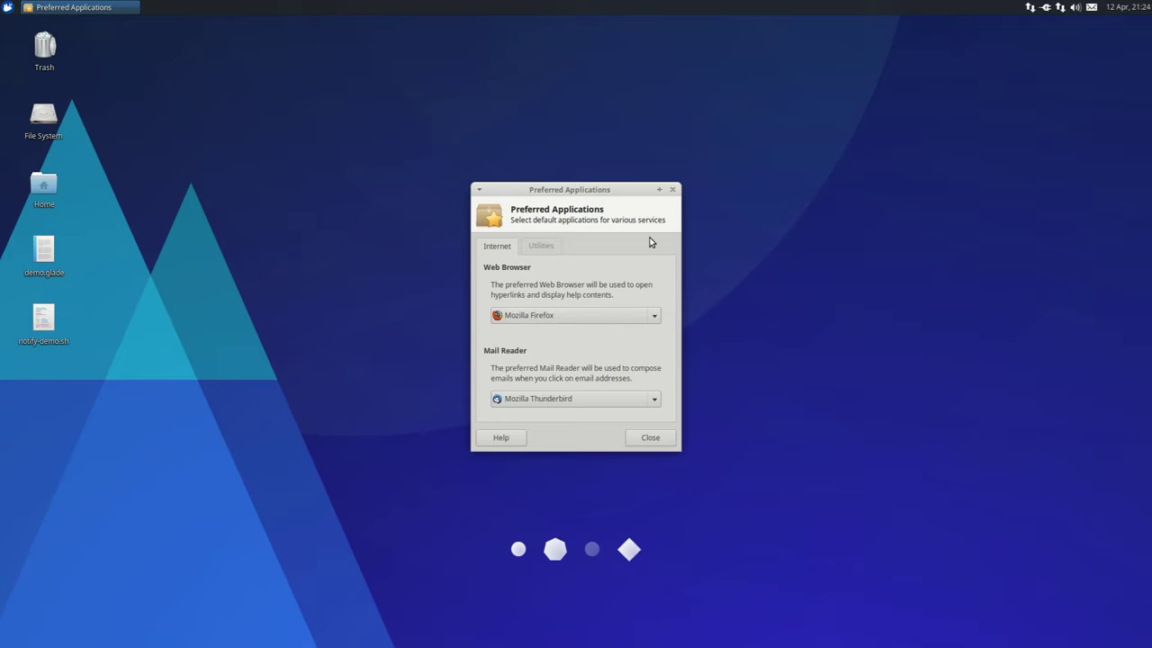
- Apply the Adwaita style in the Appearance settings and view the Preferred Applications pages beside it
{"action": "left_click", "coordinate": [7, 7]}
{"action": "type", "text": "appea"}
{"action": "key", "text": "Return"}
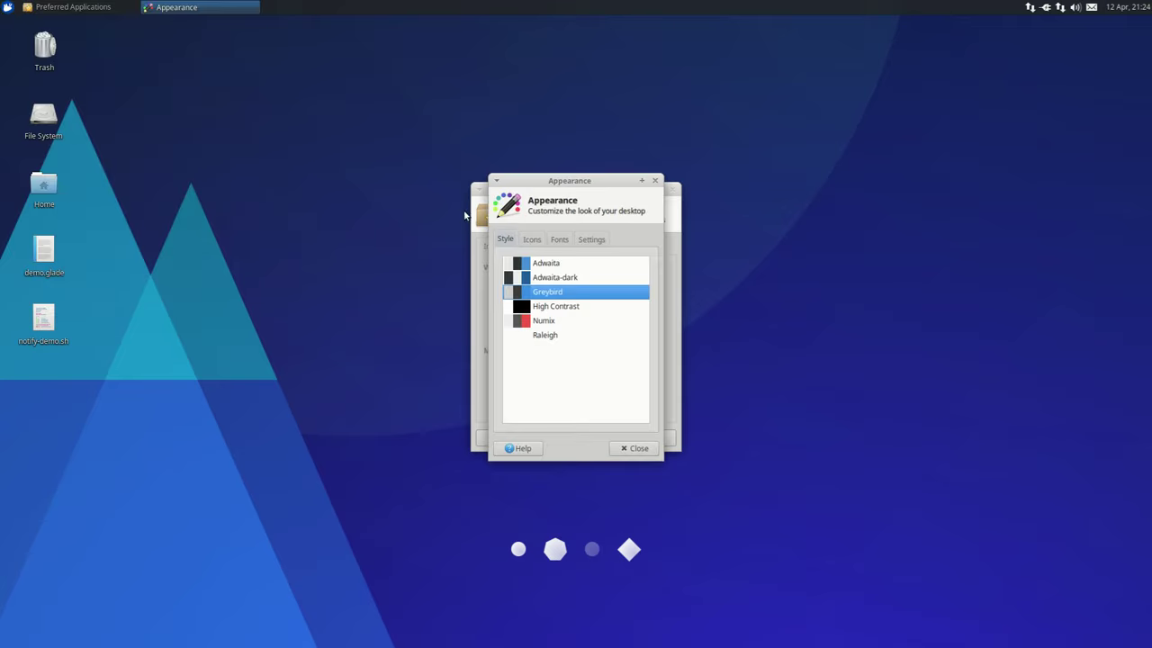
{"action": "left_click", "coordinate": [549, 264]}
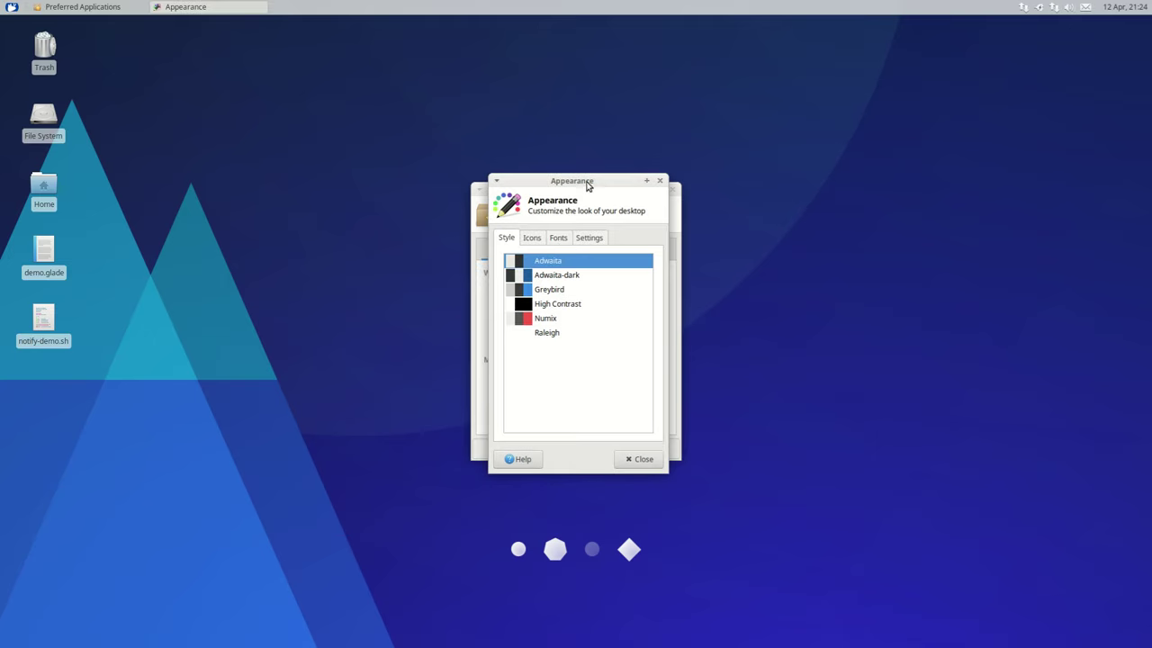
{"action": "left_click_drag", "start_coordinate": [583, 181], "coordinate": [333, 202]}
{"action": "left_click", "coordinate": [561, 250]}
{"action": "left_click", "coordinate": [504, 252]}
- Set the desktop style to Greybird and close both the Appearance and Preferred Applications windows
{"action": "left_click", "coordinate": [306, 310]}
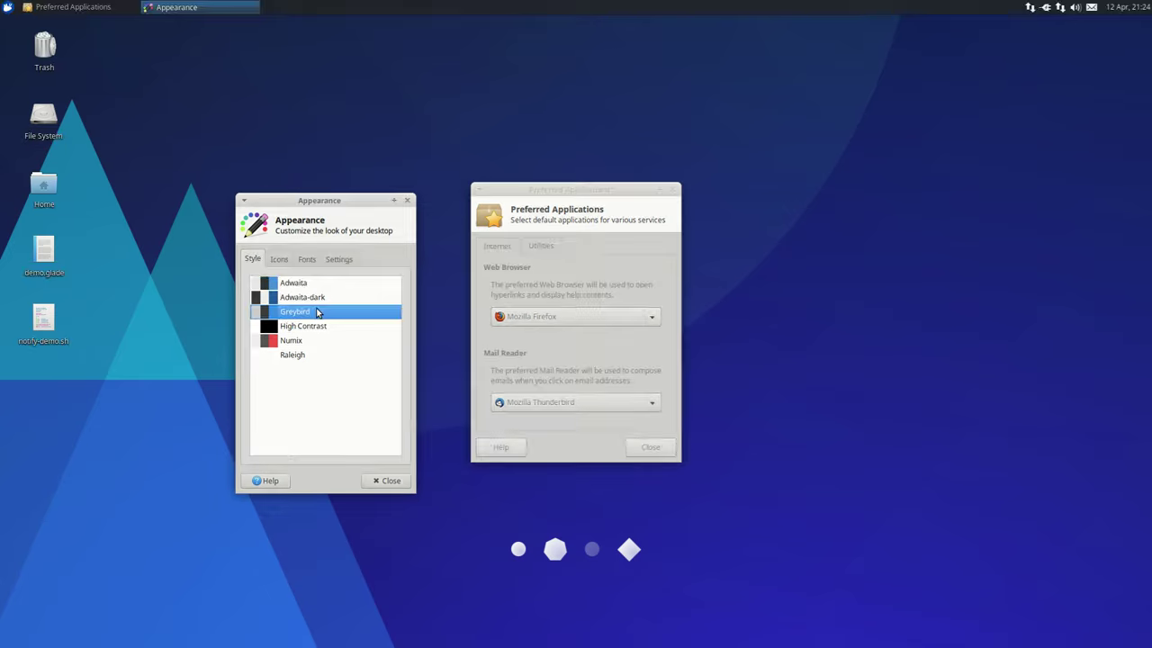
{"action": "left_click", "coordinate": [374, 480]}
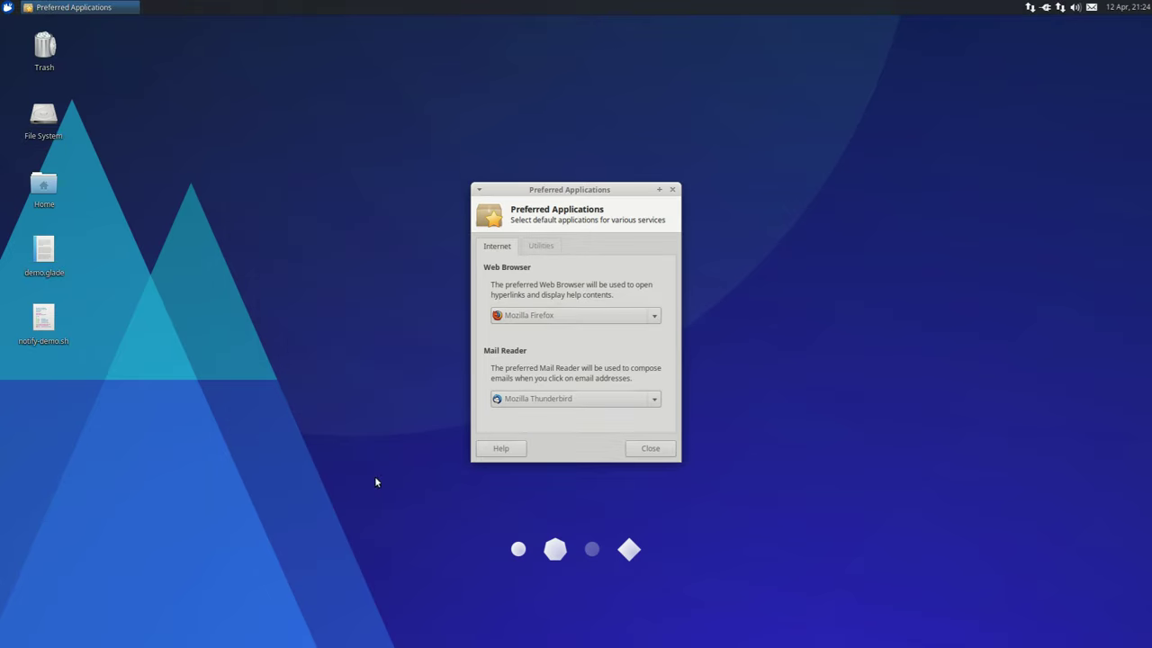
{"action": "left_click", "coordinate": [638, 451]}
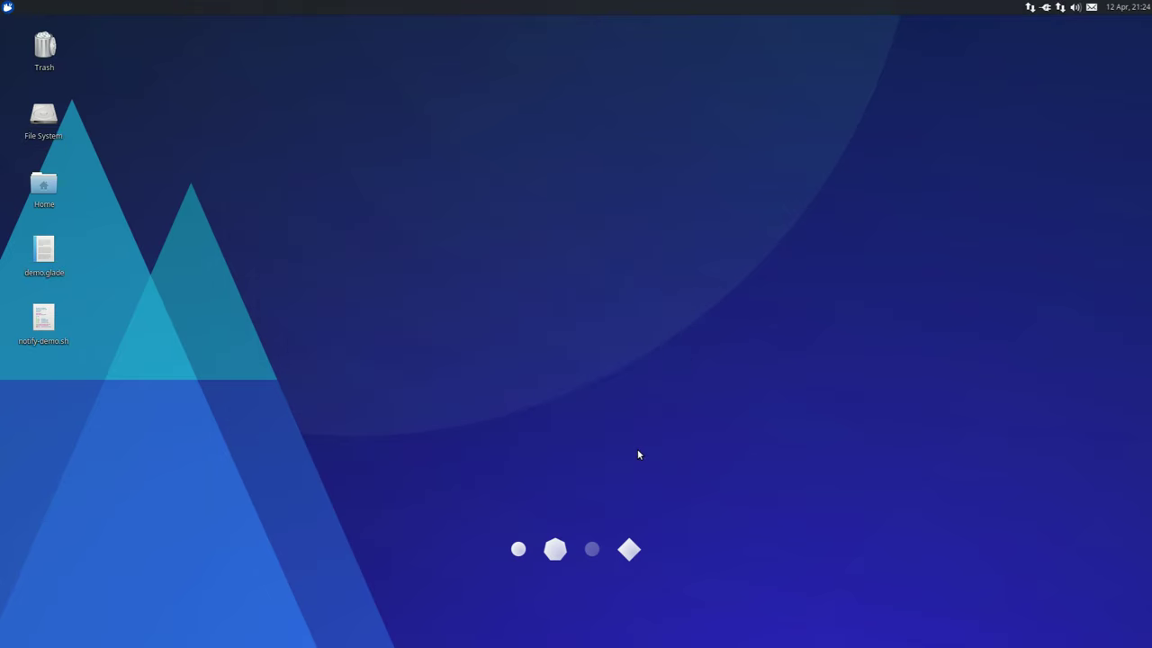
- Open demo.glade from the desktop and select the Xfce titled dialog to display its properties
{"action": "double_click", "coordinate": [52, 261]}
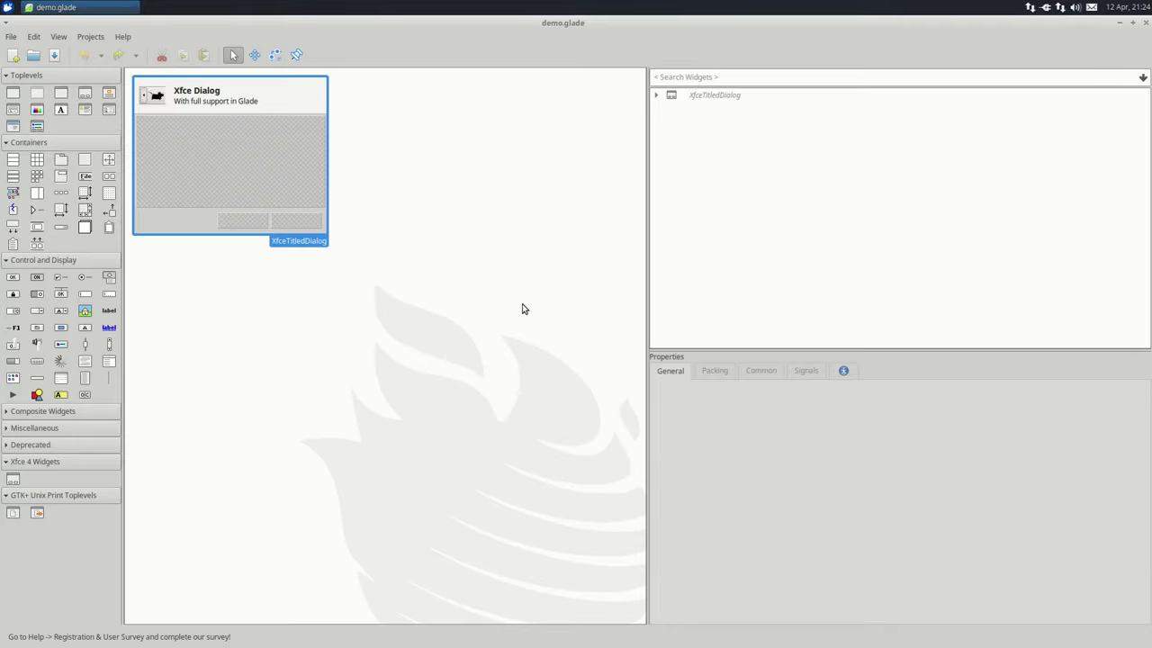
{"action": "left_click", "coordinate": [226, 106]}
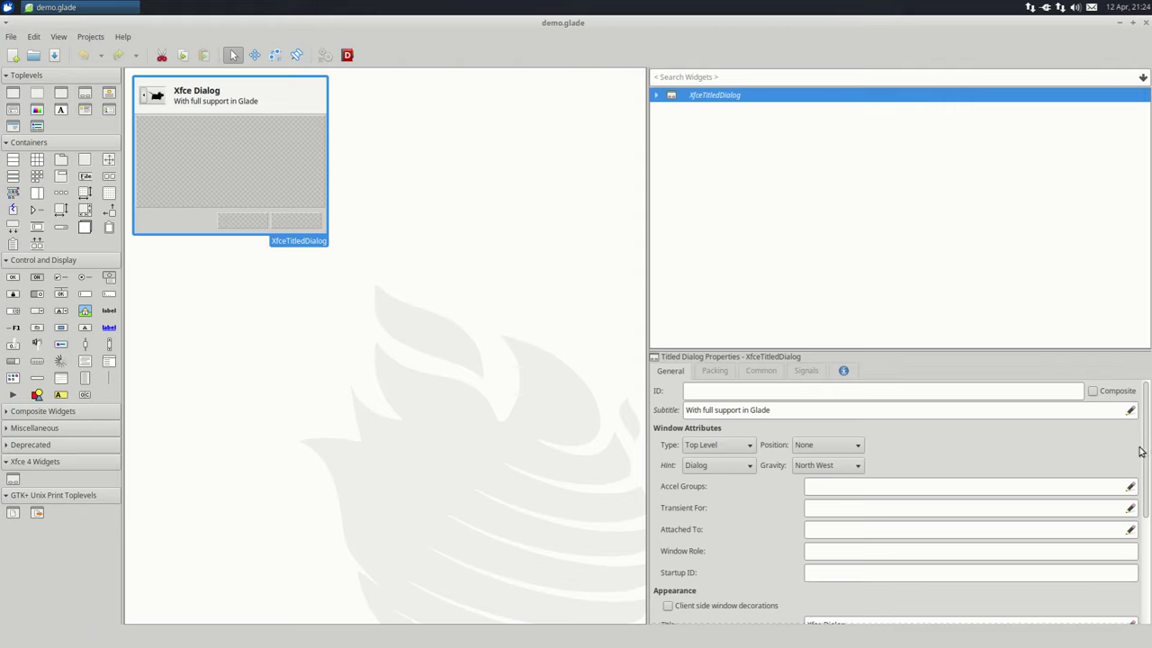
- Change the selected dialog's title to "Xfce Dialog GLADE INTEGRATION!!!" and close the Glade window
{"action": "scroll", "coordinate": [1146, 455], "scroll_direction": "down", "scroll_amount": 5}
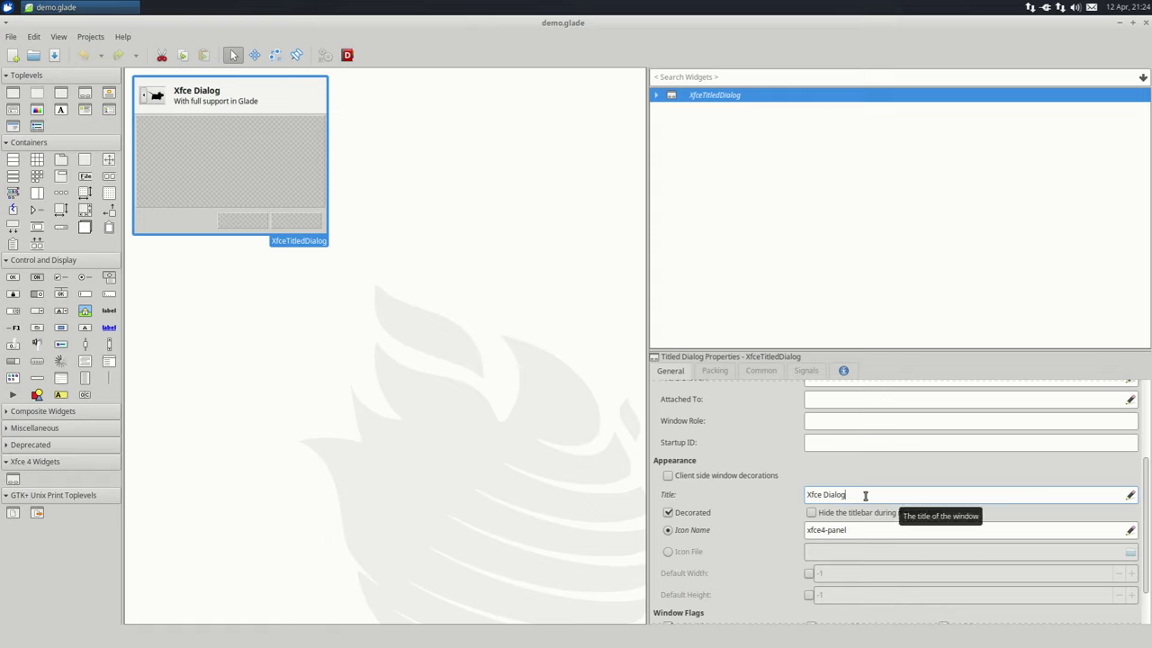
{"action": "type", "text": "GLADE"}
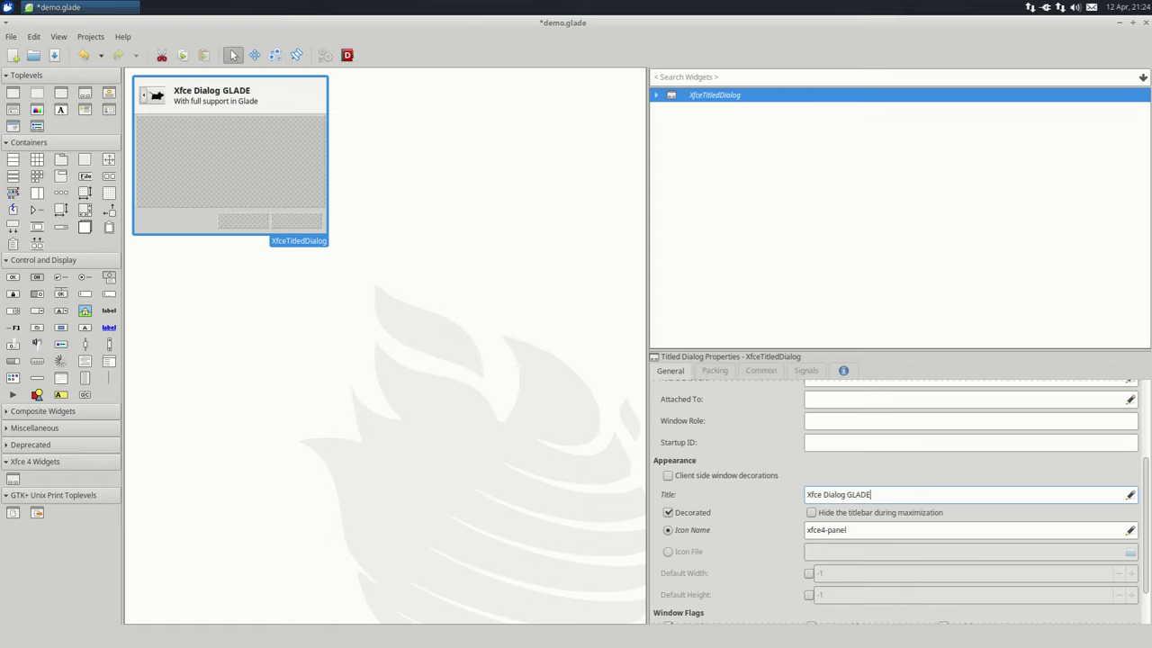
{"action": "type", "text": " INTEGRATION!!!"}
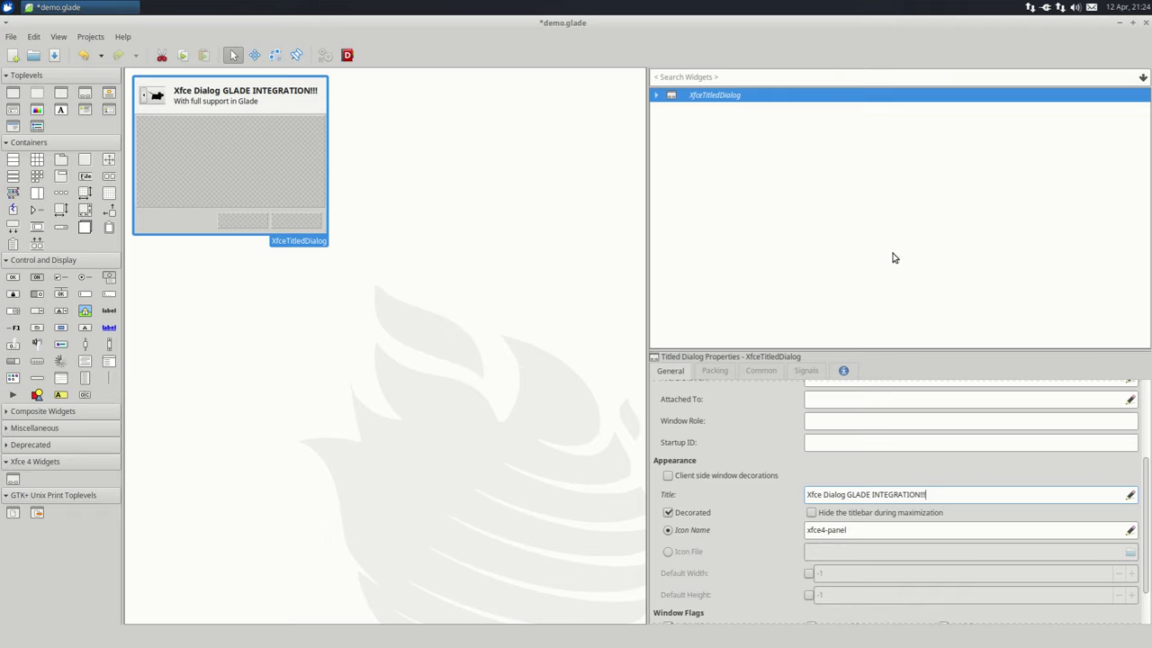
{"action": "left_click", "coordinate": [1147, 28]}
{"action": "left_click", "coordinate": [448, 375]}
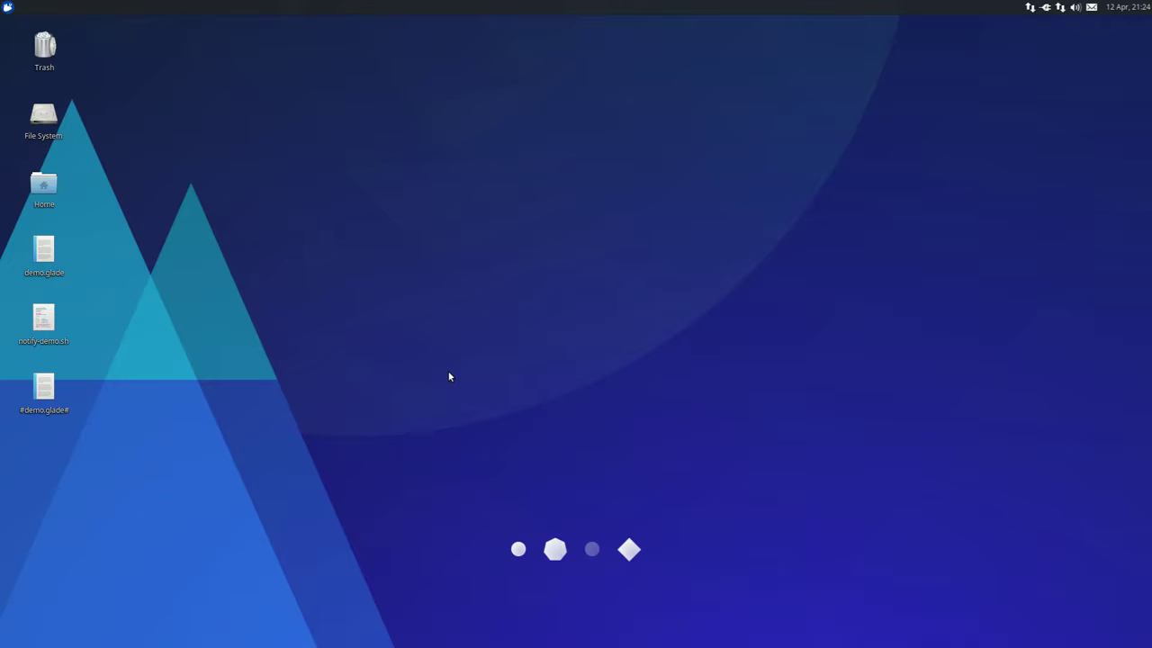
- Find and open Application Finder, and move its window slightly aside on the desktop
{"action": "left_click", "coordinate": [8, 7]}
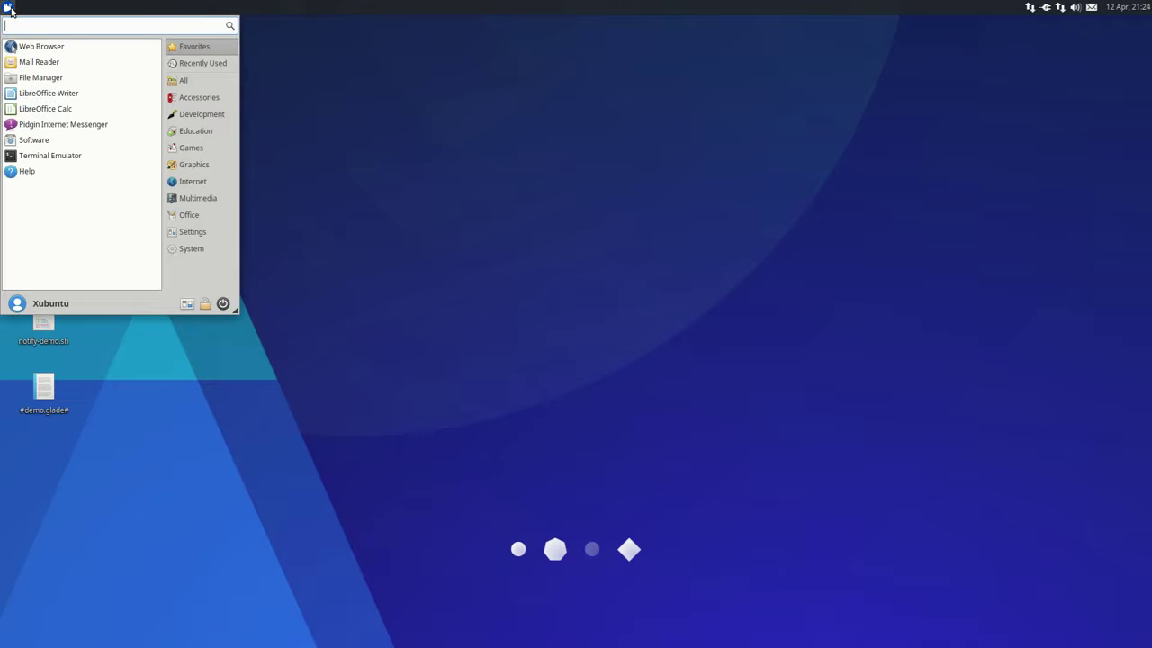
{"action": "type", "text": "appfi"}
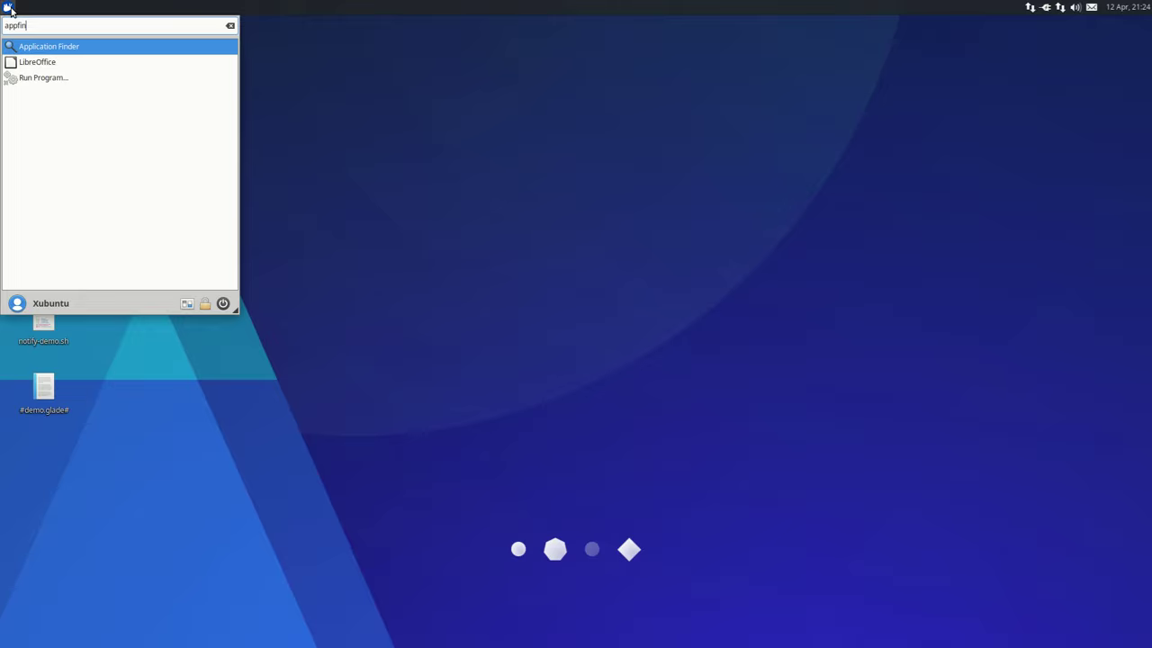
{"action": "type", "text": "n"}
{"action": "key", "text": "Return"}
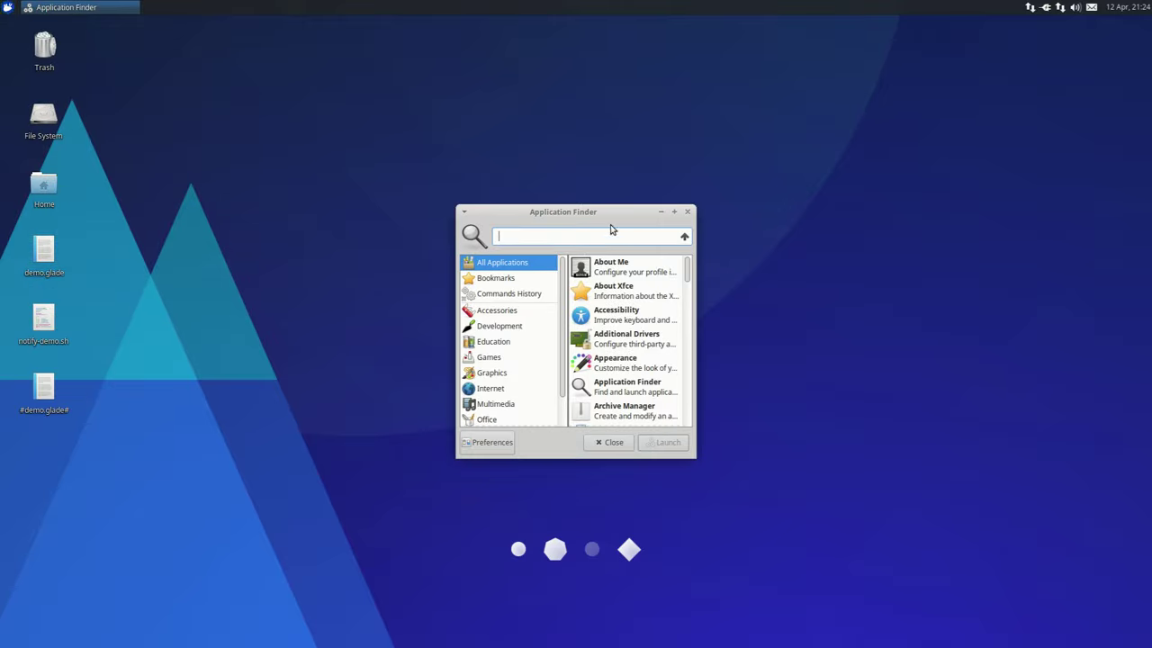
{"action": "left_click_drag", "start_coordinate": [611, 214], "coordinate": [708, 228]}
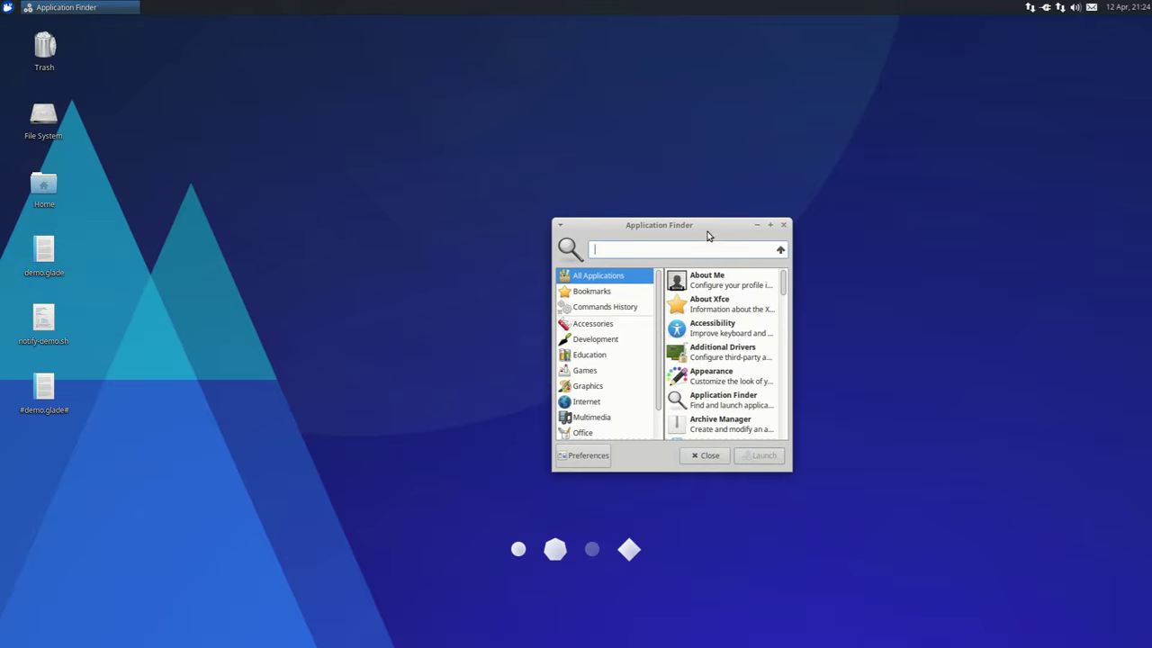
- Look through the application list and categories, search for "firef" and launch Firefox Web Browser
{"action": "left_click_drag", "start_coordinate": [783, 284], "coordinate": [788, 445]}
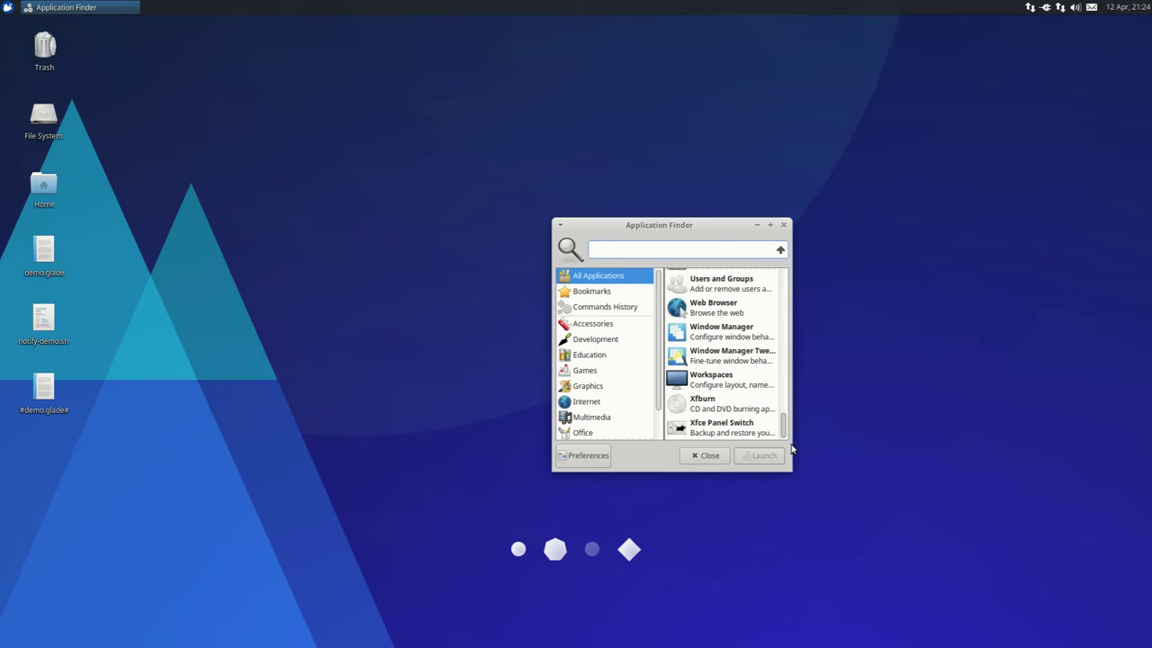
{"action": "scroll", "coordinate": [630, 376], "scroll_direction": "down", "scroll_amount": 1}
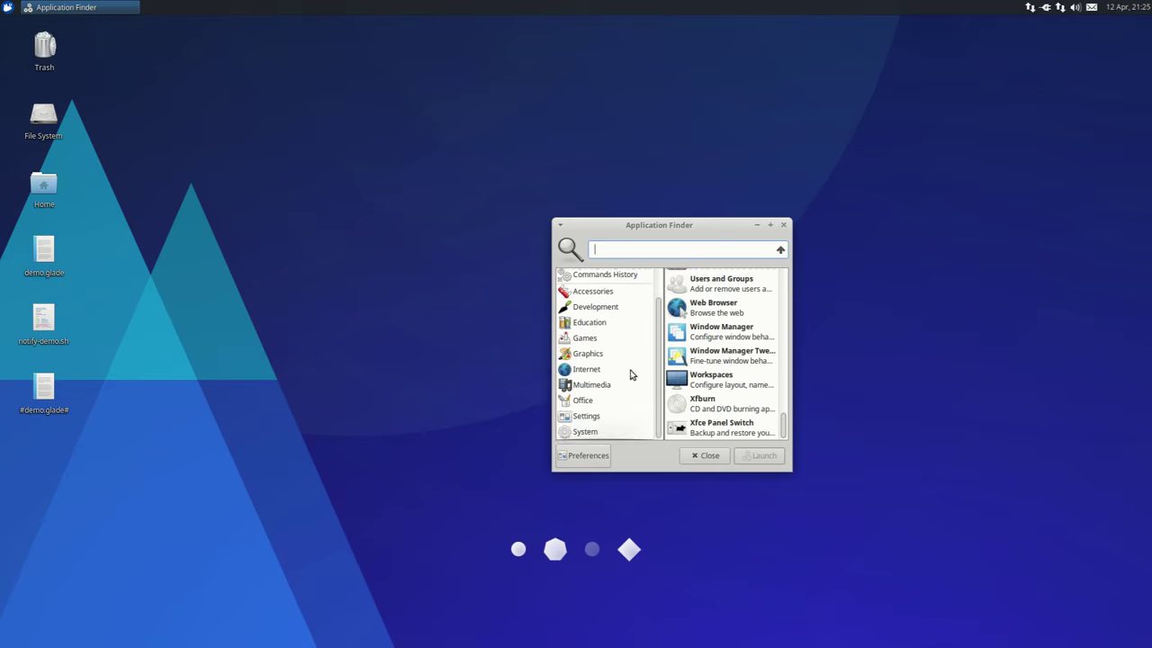
{"action": "scroll", "coordinate": [630, 376], "scroll_direction": "up", "scroll_amount": 1}
{"action": "scroll", "coordinate": [693, 377], "scroll_direction": "up", "scroll_amount": 4}
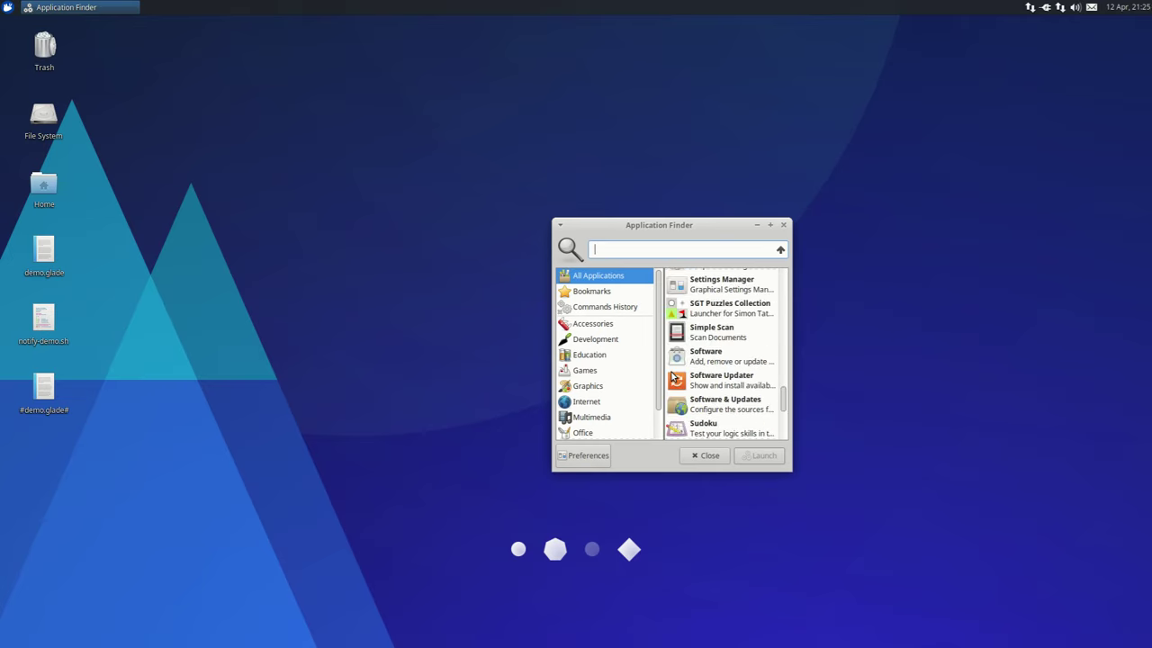
{"action": "left_click_drag", "start_coordinate": [787, 389], "coordinate": [789, 261]}
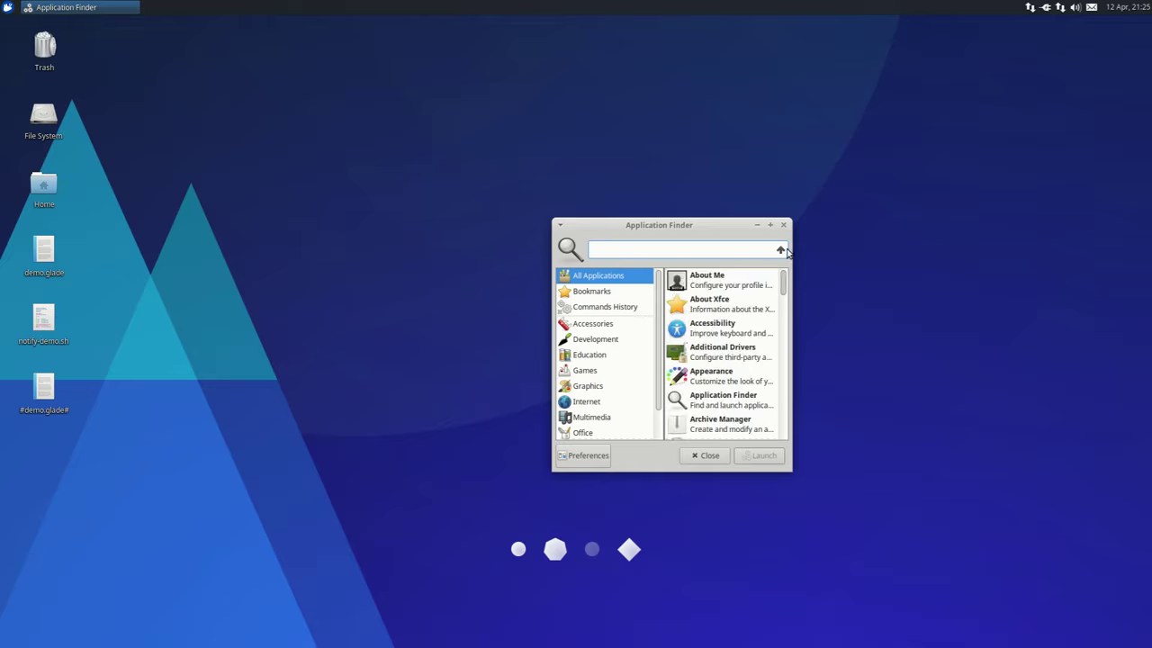
{"action": "type", "text": "firef"}
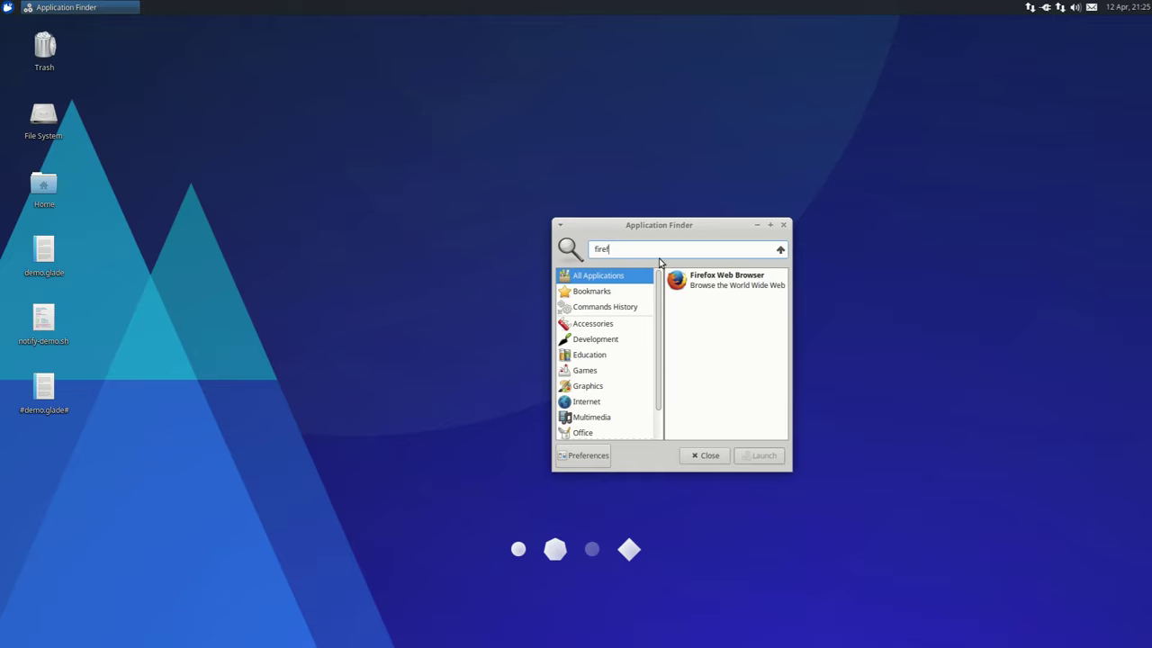
{"action": "key", "text": "Return"}
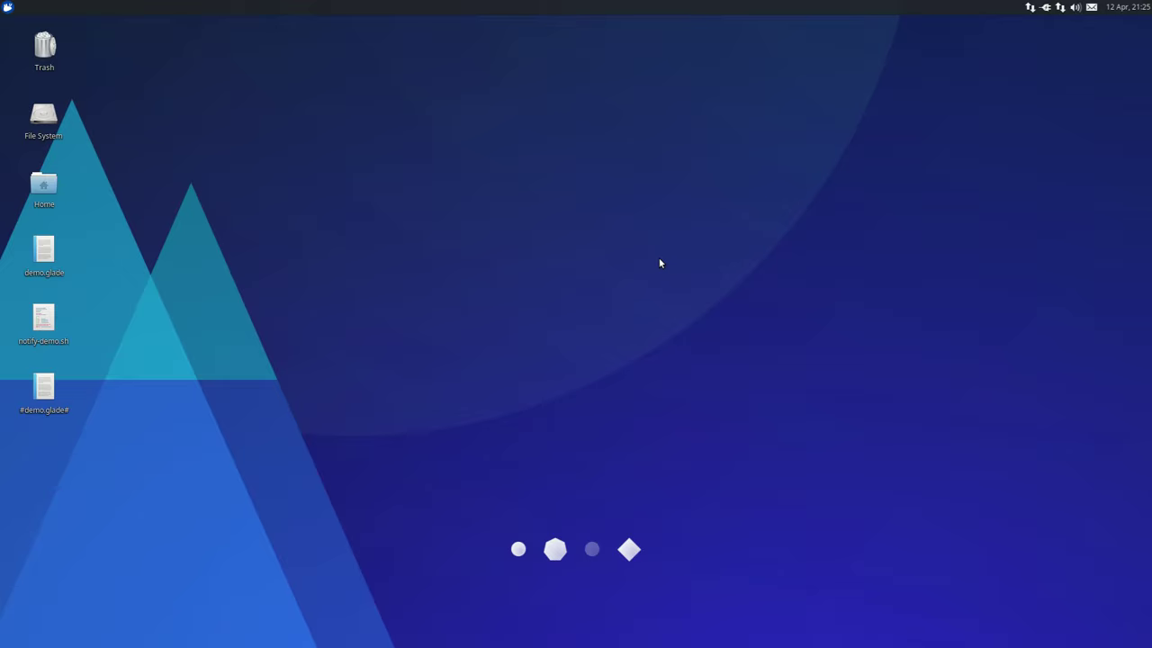
- Open the Terminal Emulator and display its About information
{"action": "left_click", "coordinate": [7, 8]}
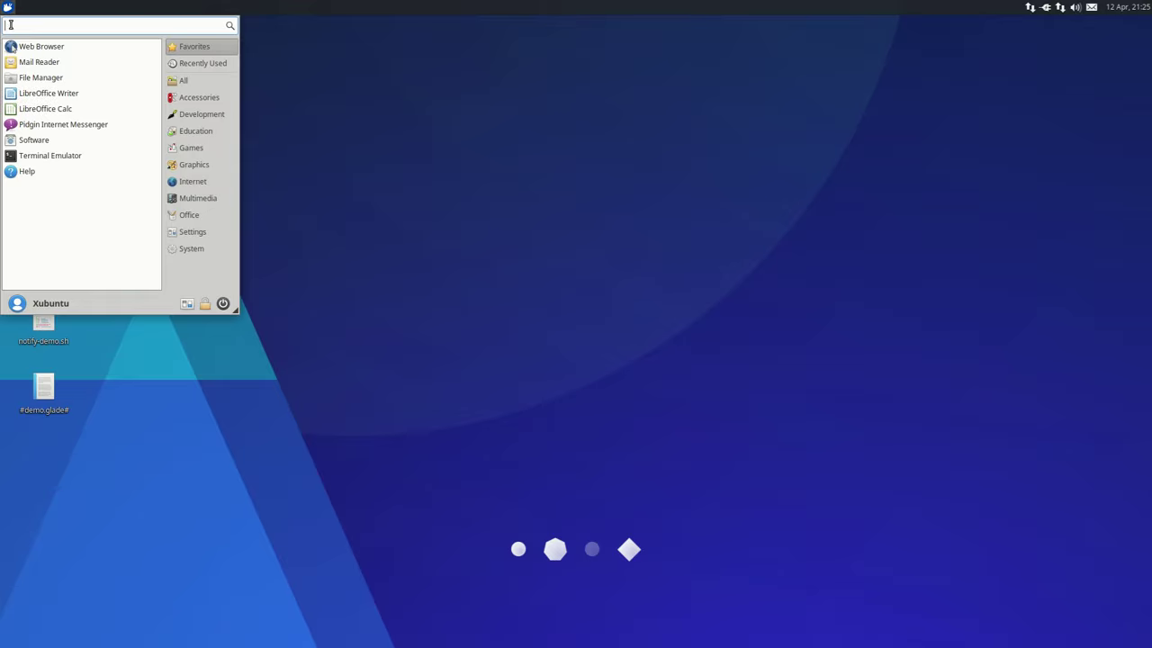
{"action": "left_click", "coordinate": [50, 155]}
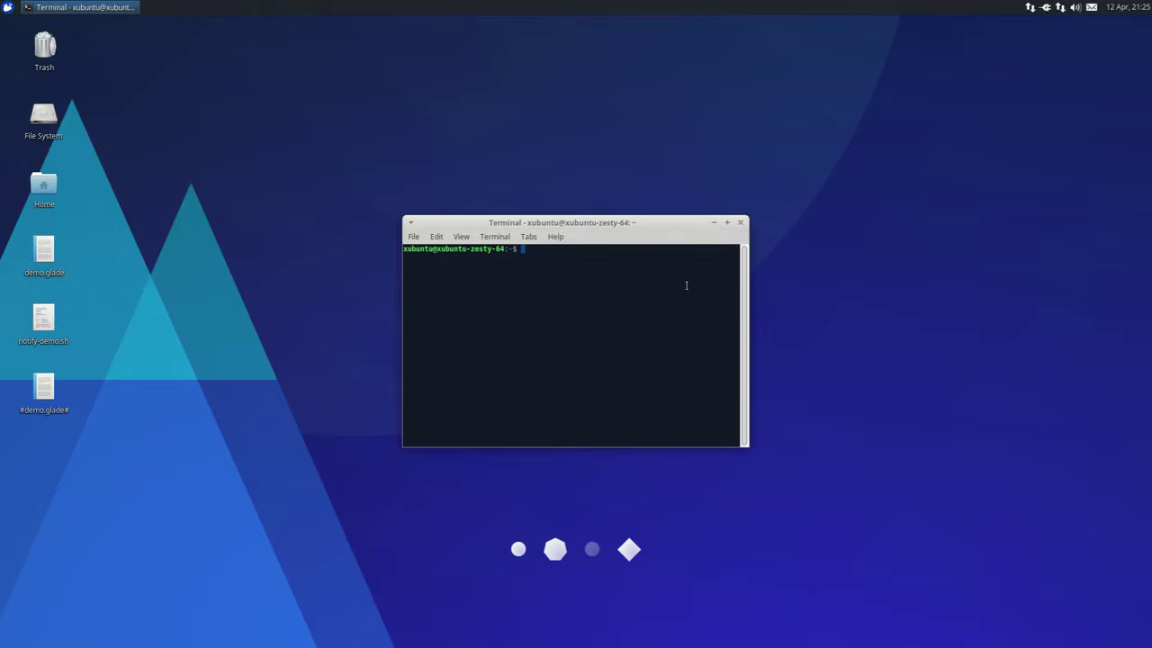
{"action": "left_click", "coordinate": [563, 237]}
{"action": "left_click", "coordinate": [564, 270]}
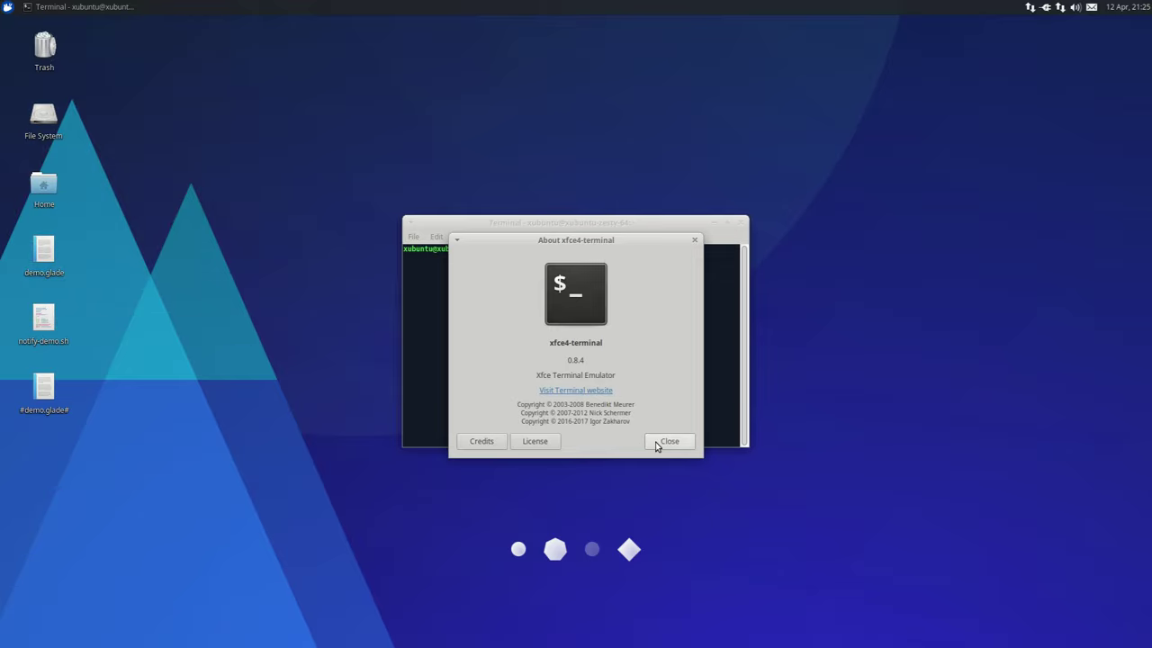
- View the credits and license in the About xfce4-terminal dialog, and close both it and the terminal
{"action": "left_click", "coordinate": [481, 441]}
{"action": "left_click", "coordinate": [481, 441]}
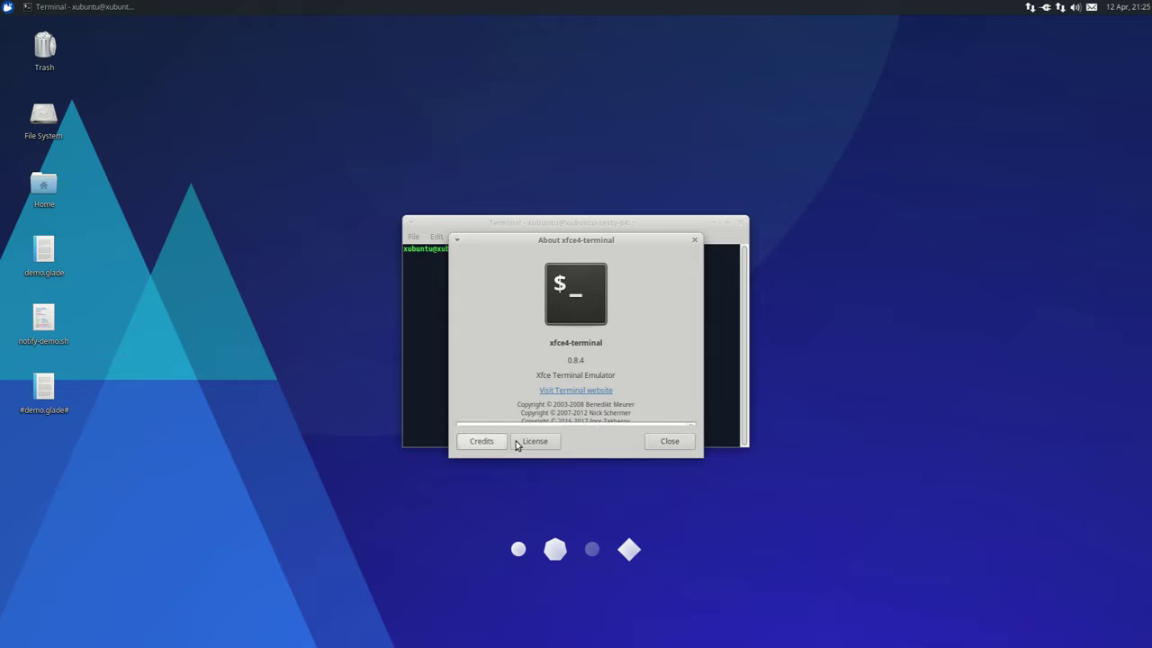
{"action": "left_click", "coordinate": [533, 441]}
{"action": "left_click", "coordinate": [535, 441]}
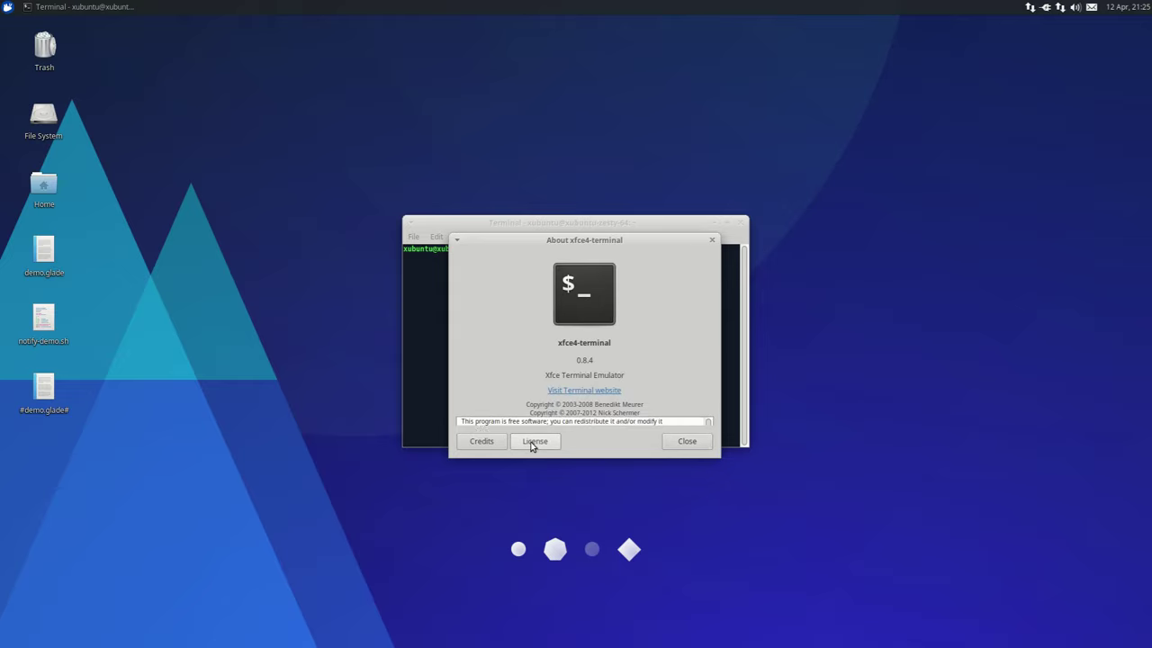
{"action": "left_click", "coordinate": [676, 441]}
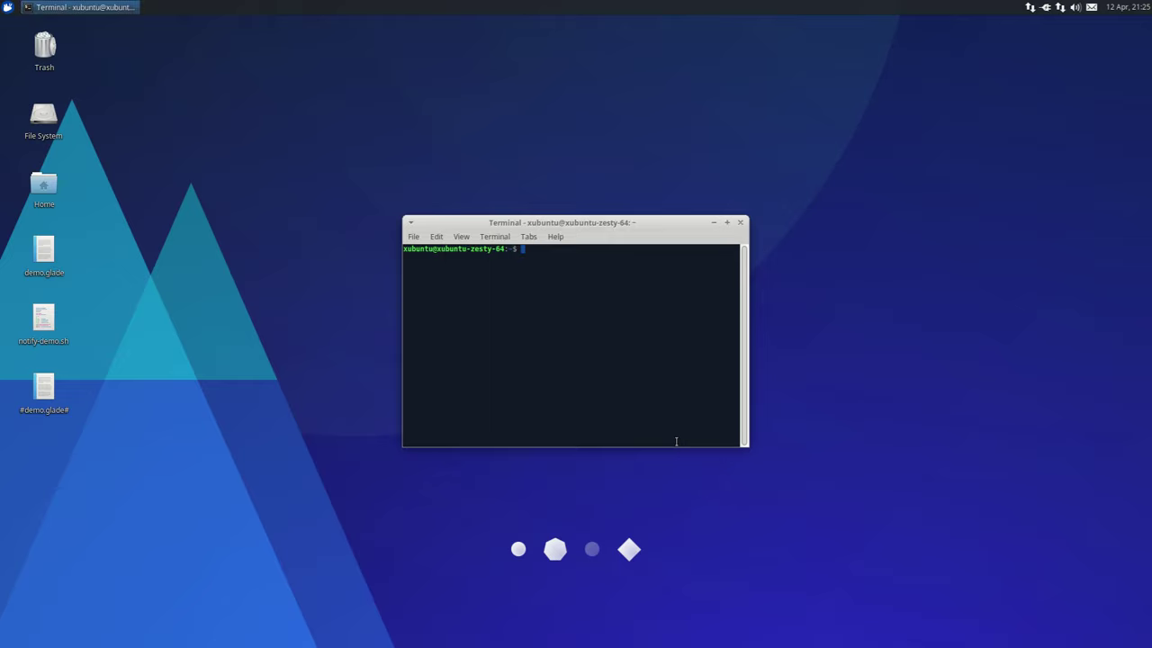
{"action": "left_click", "coordinate": [740, 224]}
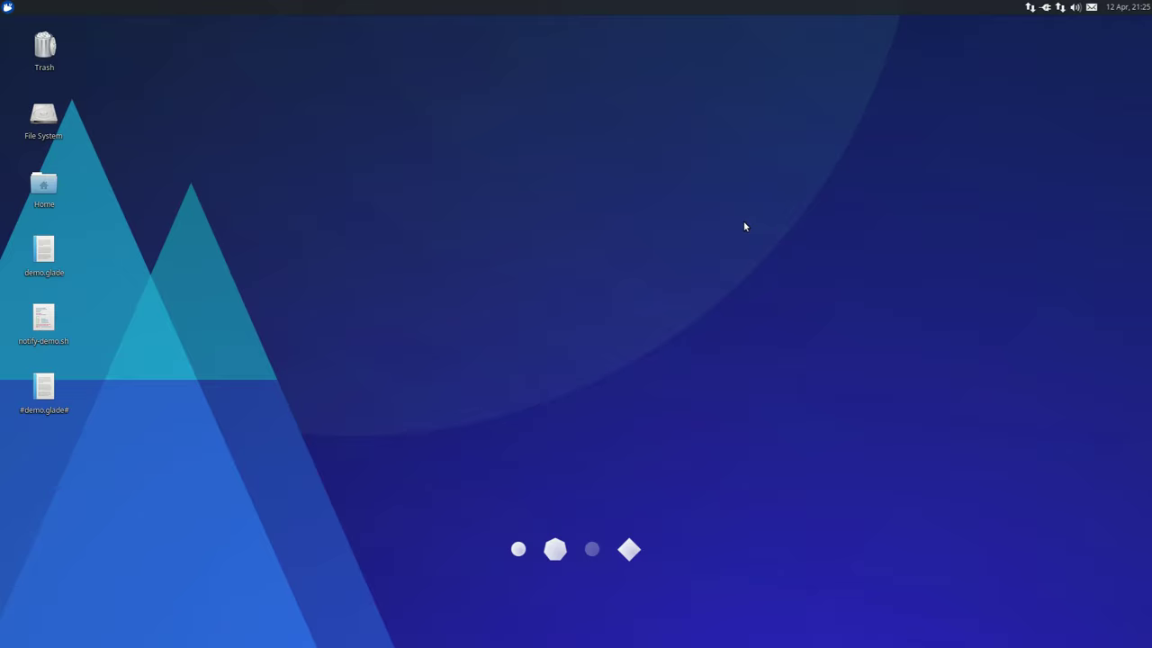
- Run notify-demo.sh from the desktop and open the Notifications settings
{"action": "double_click", "coordinate": [48, 327]}
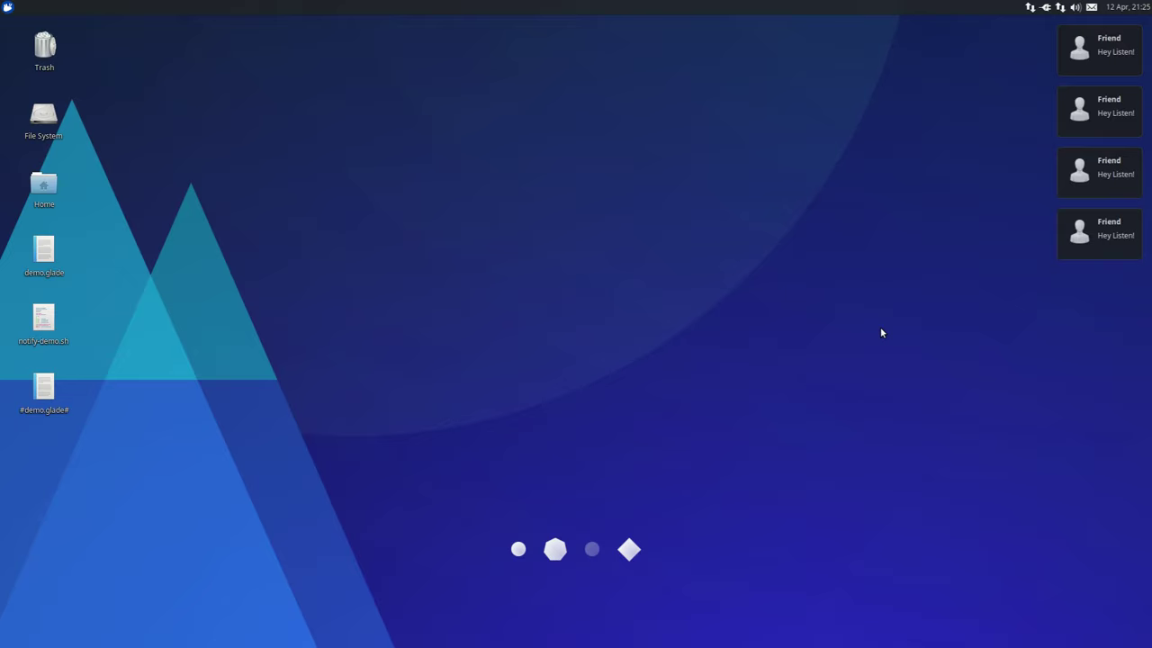
{"action": "left_click", "coordinate": [7, 7]}
{"action": "type", "text": "notif"}
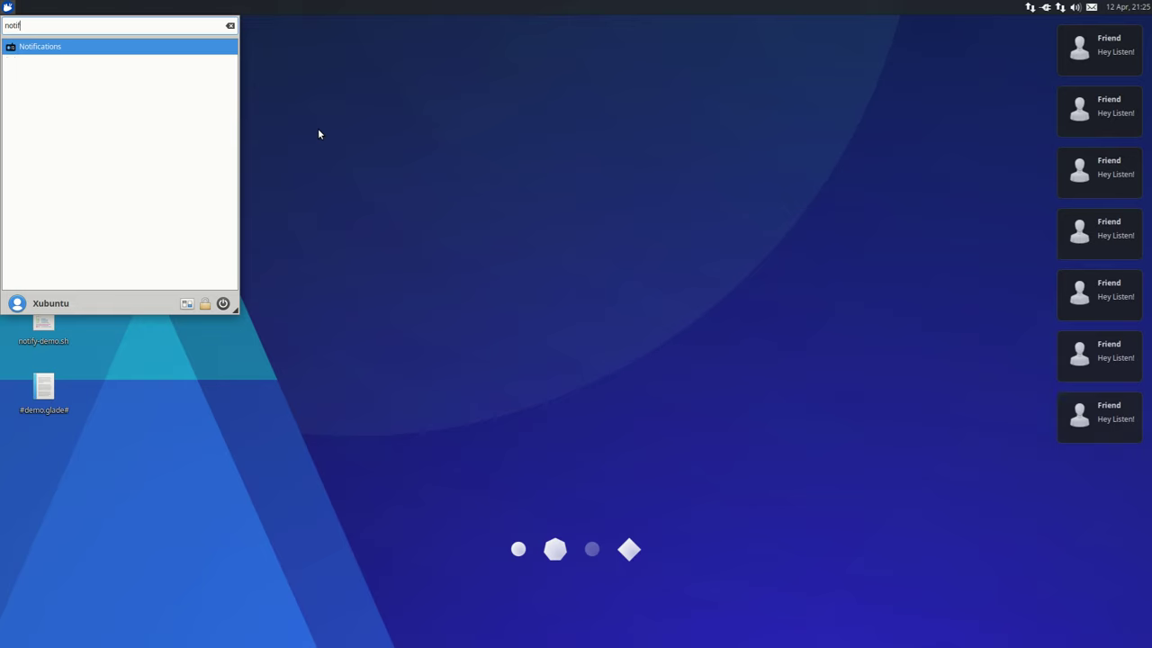
{"action": "key", "text": "Return"}
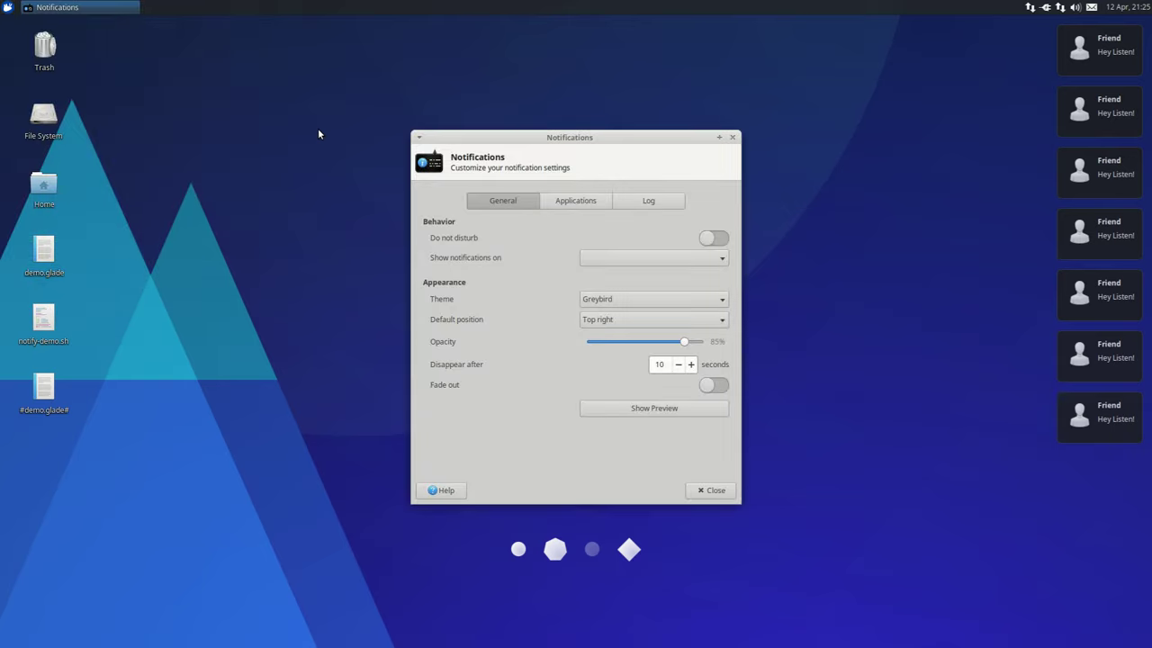
- Block notifications from notify-send and turn on notification logging, set to always
{"action": "left_click", "coordinate": [600, 204]}
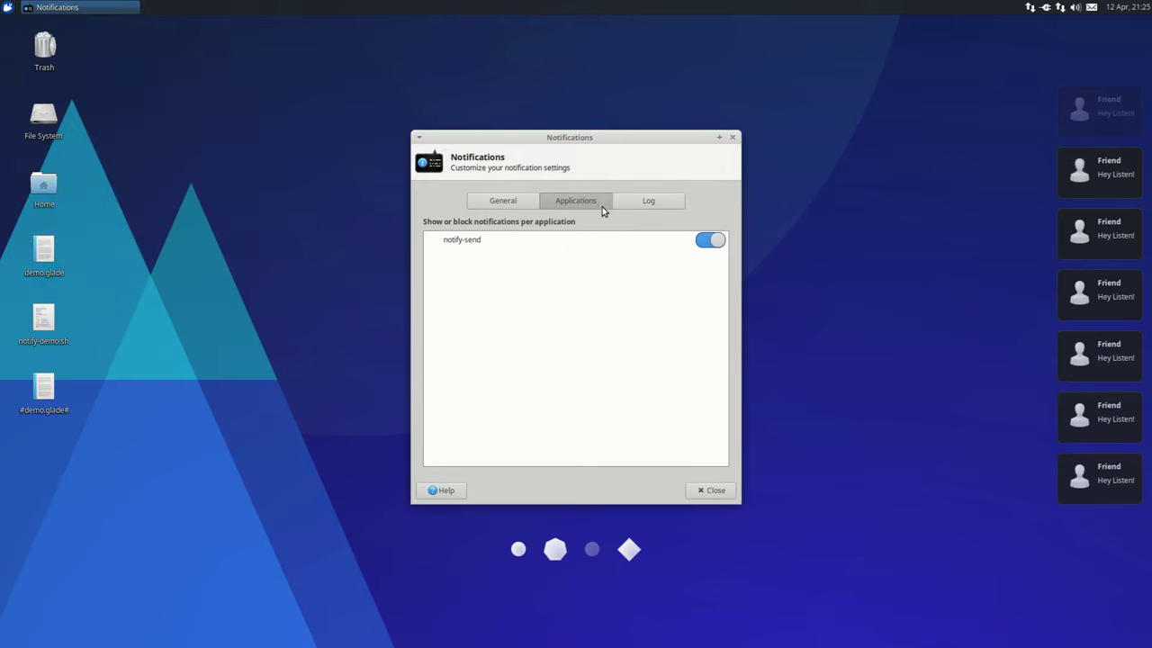
{"action": "left_click", "coordinate": [711, 241]}
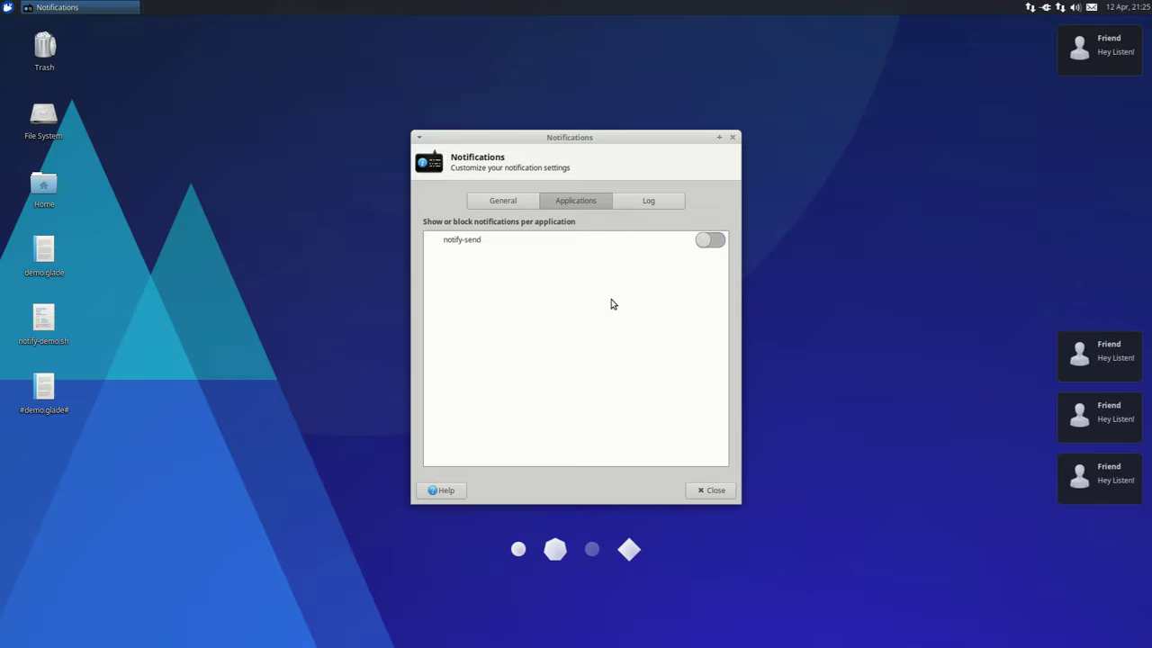
{"action": "left_click", "coordinate": [641, 205]}
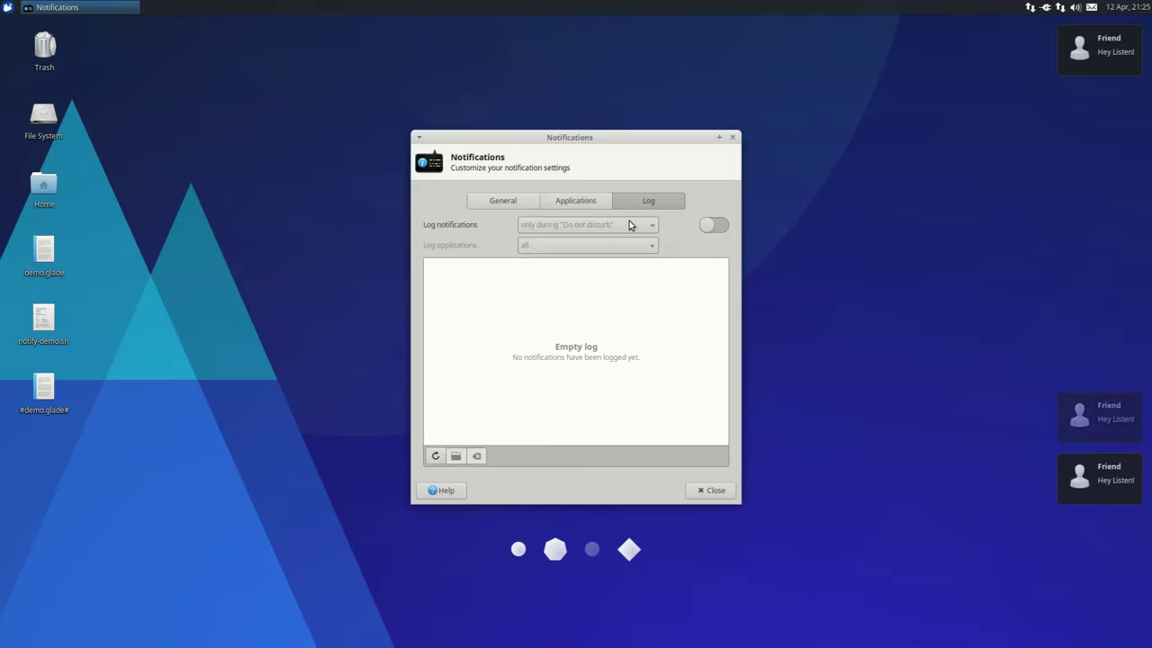
{"action": "left_click", "coordinate": [713, 226]}
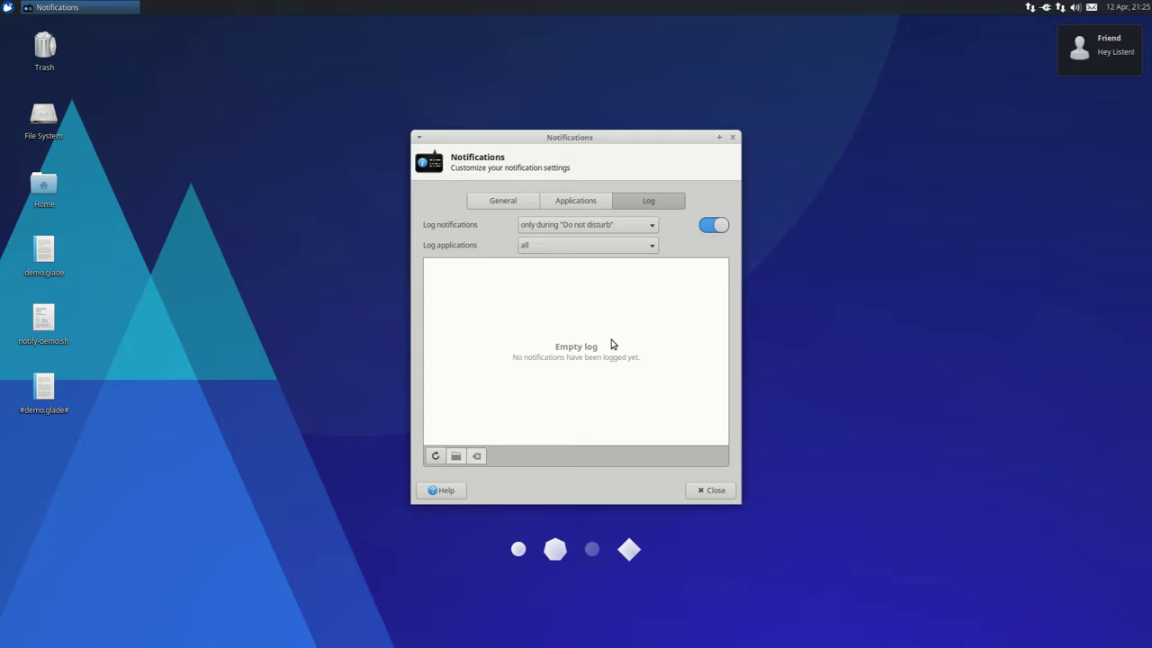
{"action": "left_click", "coordinate": [595, 226]}
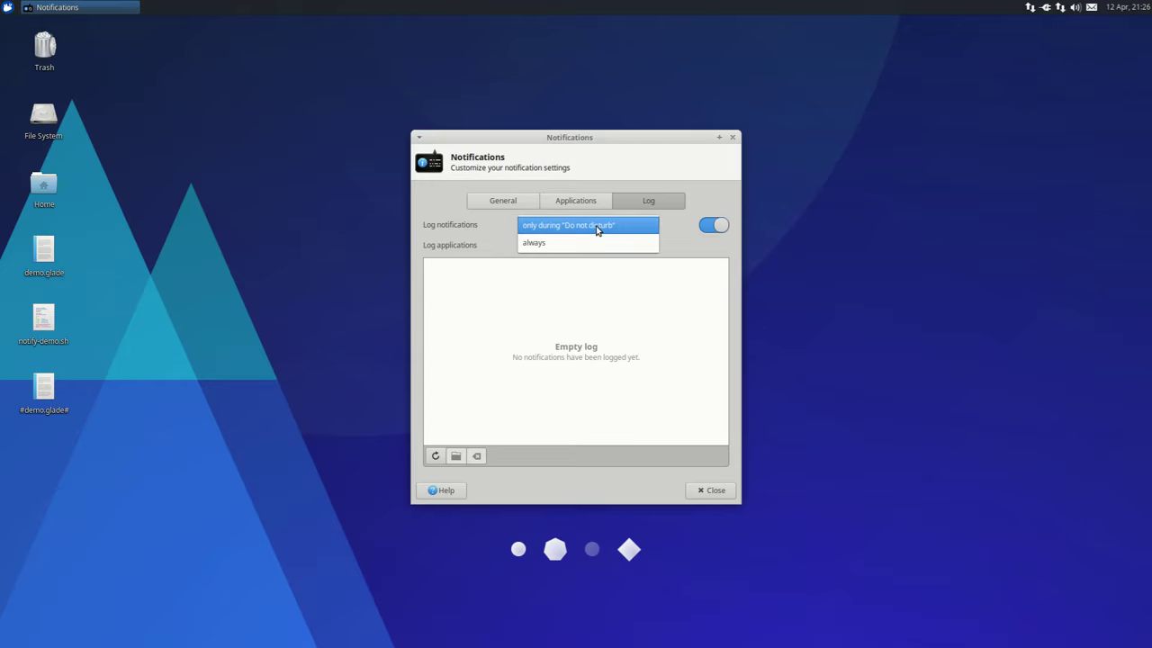
{"action": "left_click", "coordinate": [585, 245]}
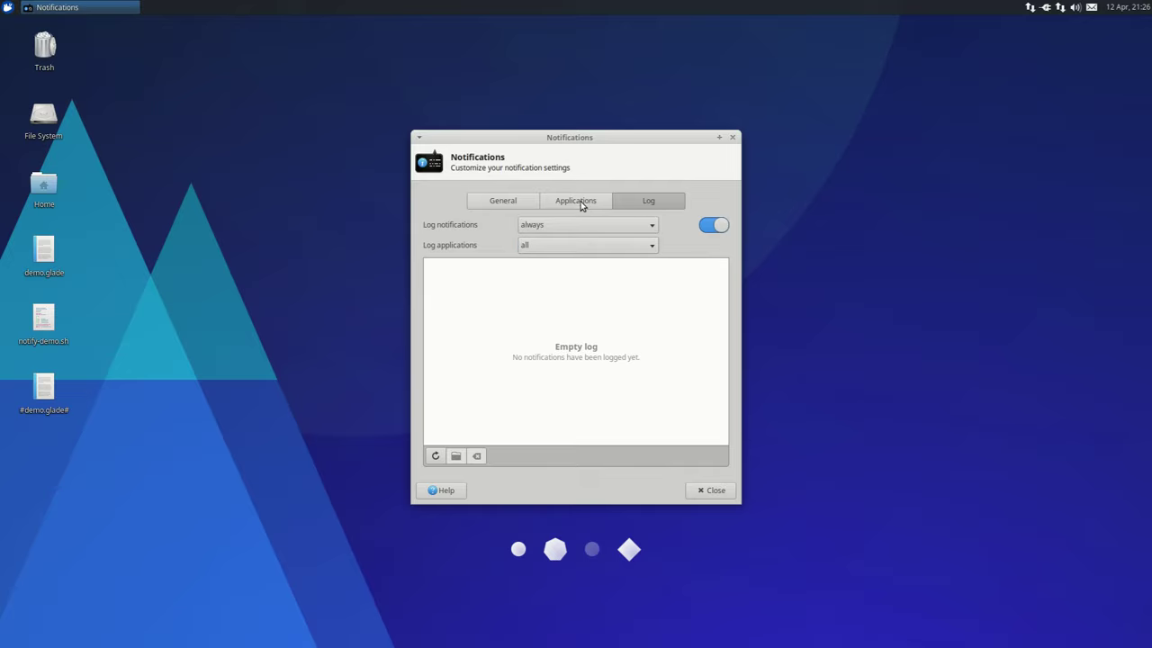
- Allow notifications from notify-send again and turn on Do not disturb
{"action": "left_click", "coordinate": [581, 201]}
{"action": "left_click", "coordinate": [707, 241]}
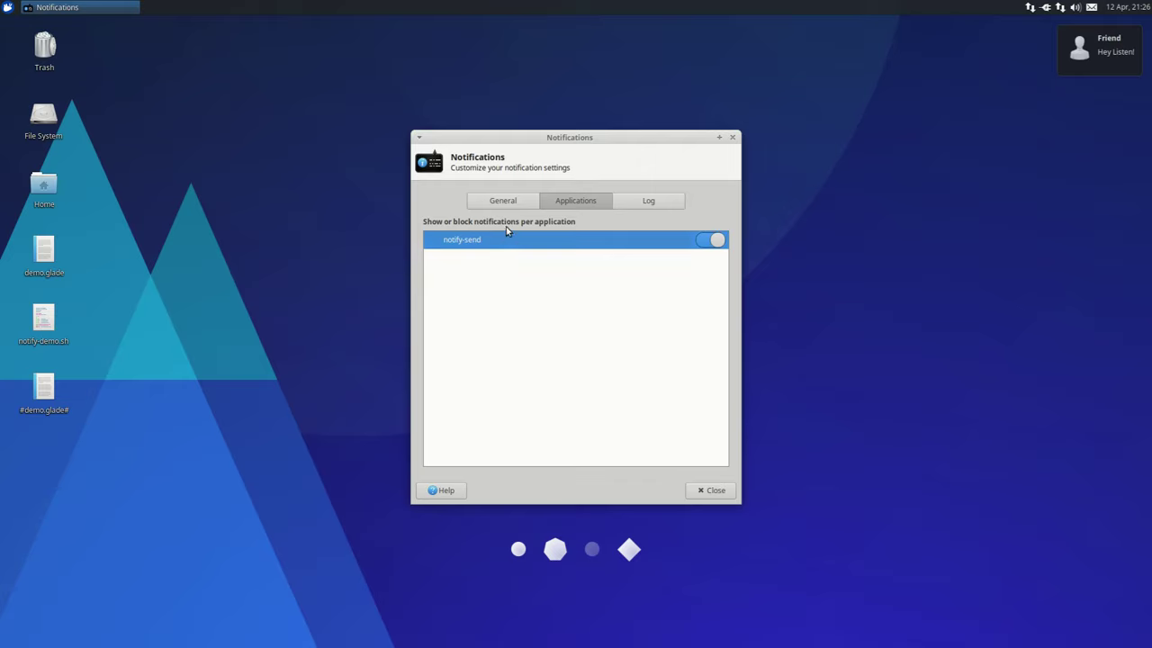
{"action": "left_click", "coordinate": [516, 202]}
{"action": "left_click", "coordinate": [703, 237]}
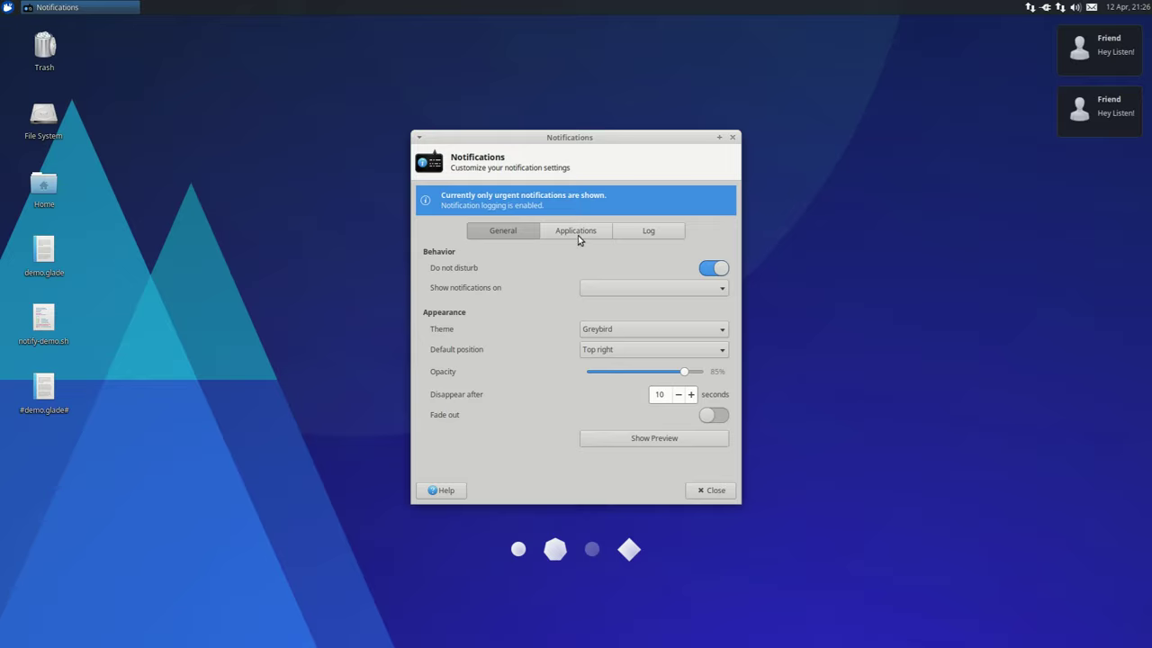
- Review the Applications, Log and General pages of the notification settings and close the window
{"action": "left_click", "coordinate": [578, 235]}
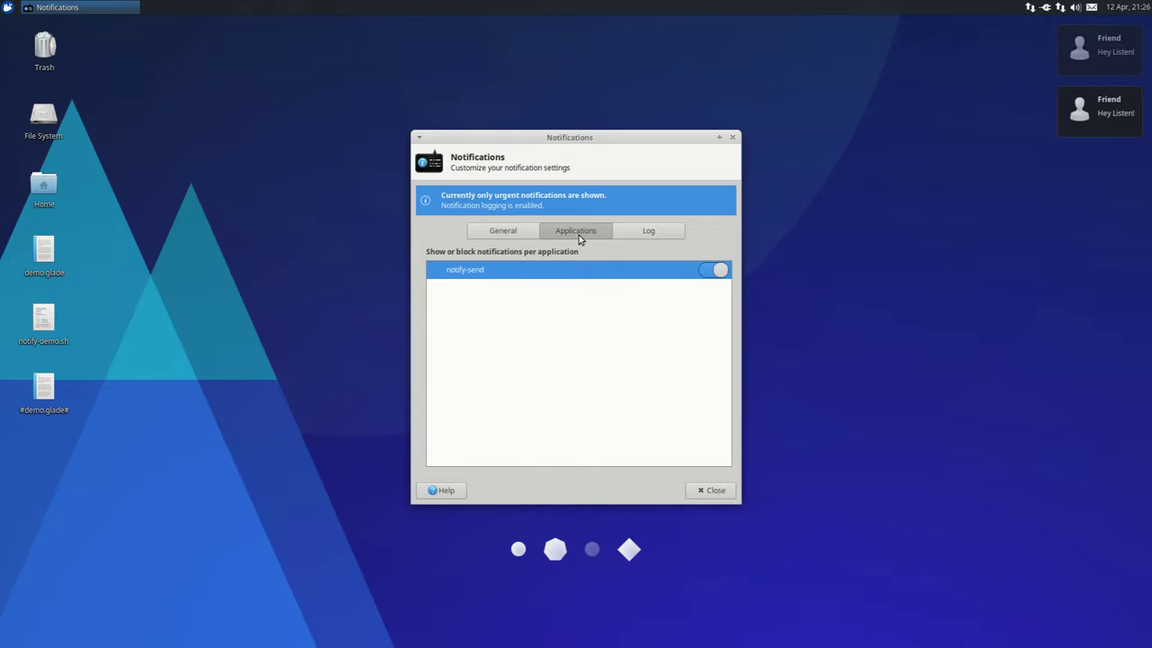
{"action": "left_click", "coordinate": [638, 232]}
{"action": "left_click", "coordinate": [511, 233]}
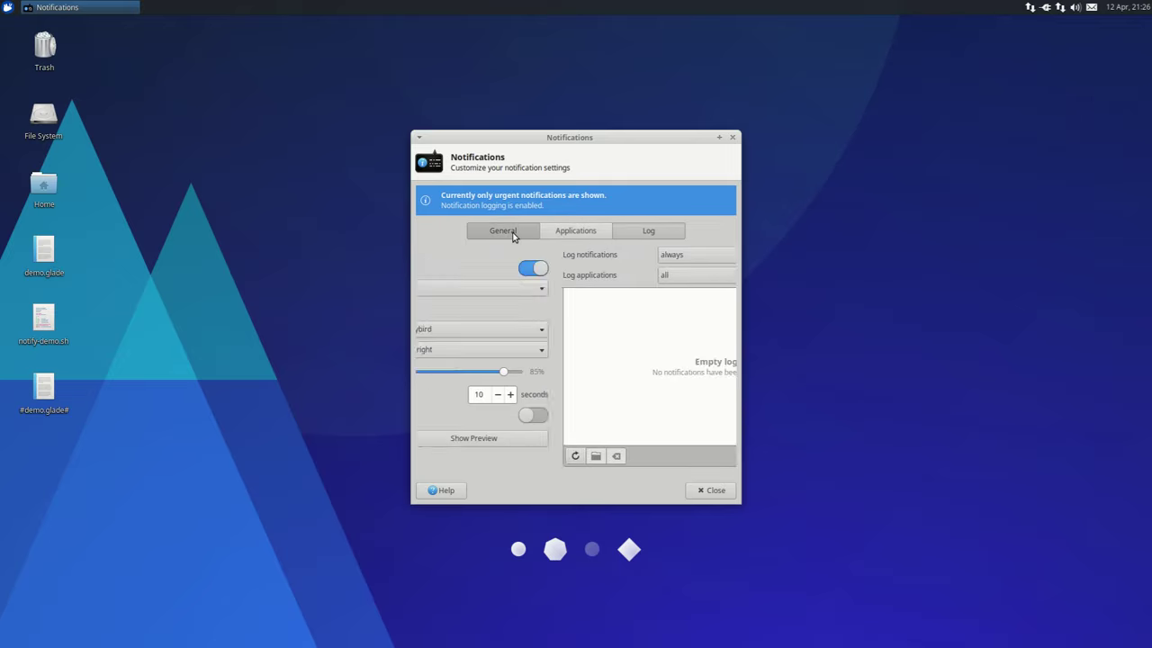
{"action": "left_click", "coordinate": [701, 492]}
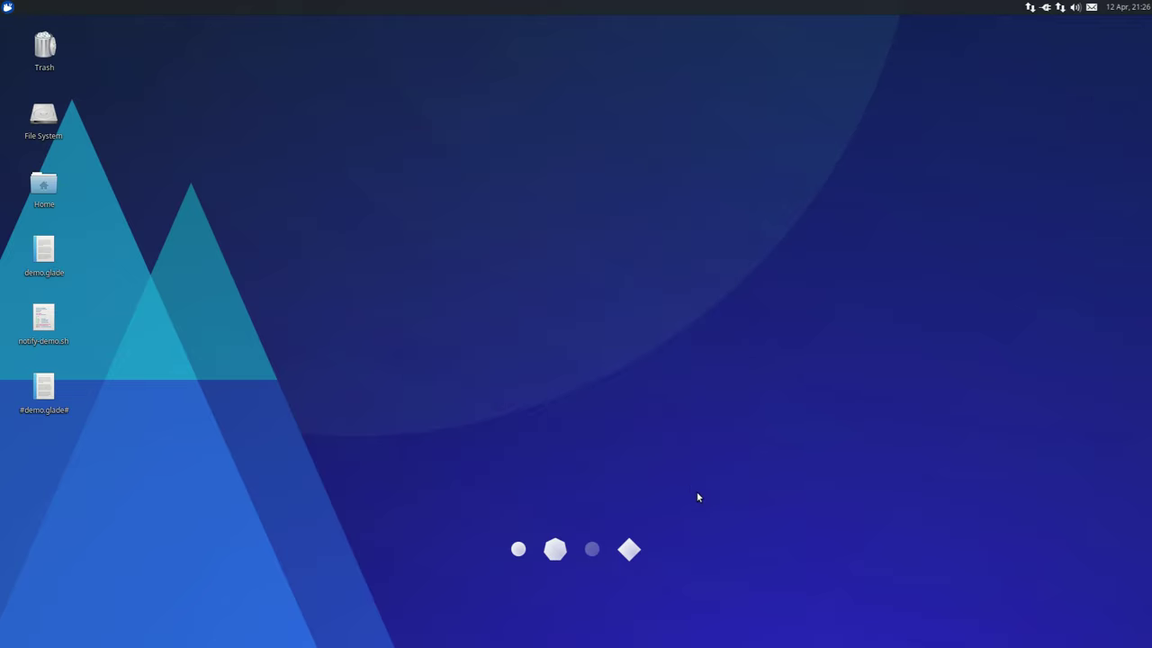
- Reopen the Notifications settings and review the per-application list and the notification log
{"action": "left_click", "coordinate": [9, 8]}
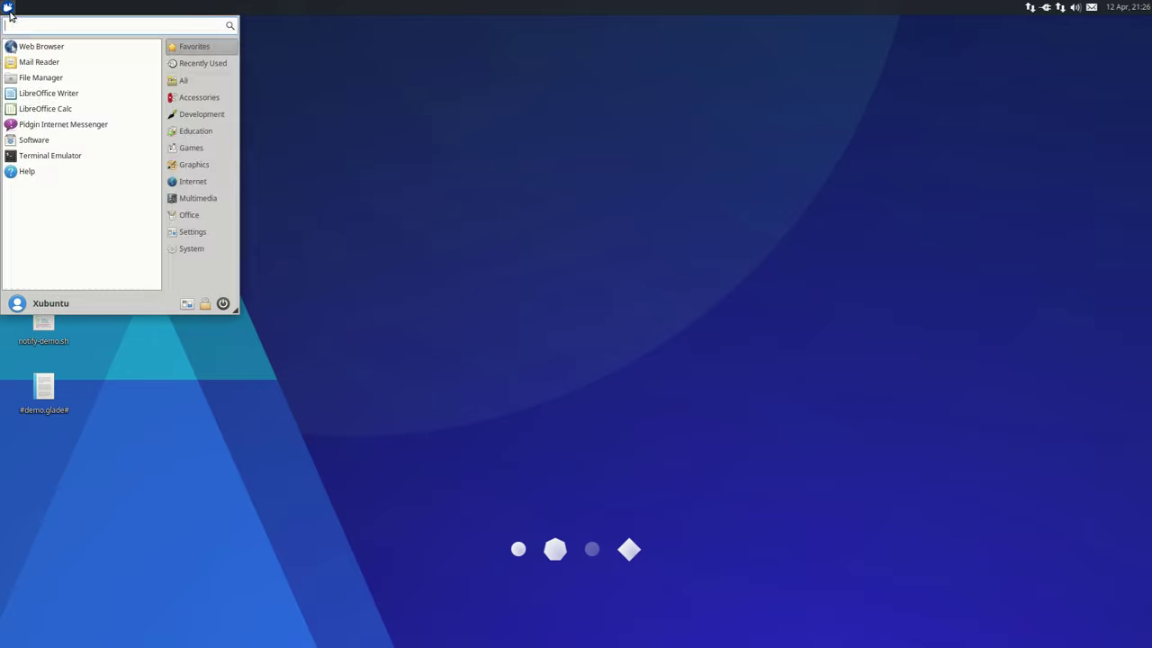
{"action": "type", "text": "not"}
{"action": "key", "text": "Return"}
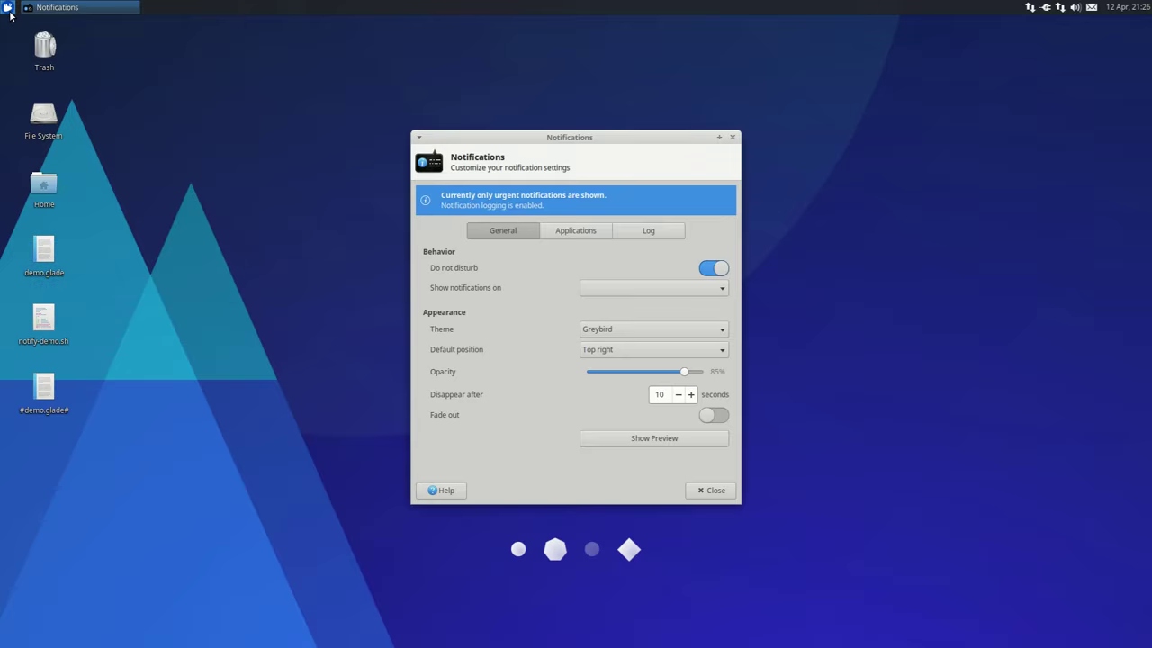
{"action": "left_click", "coordinate": [577, 236]}
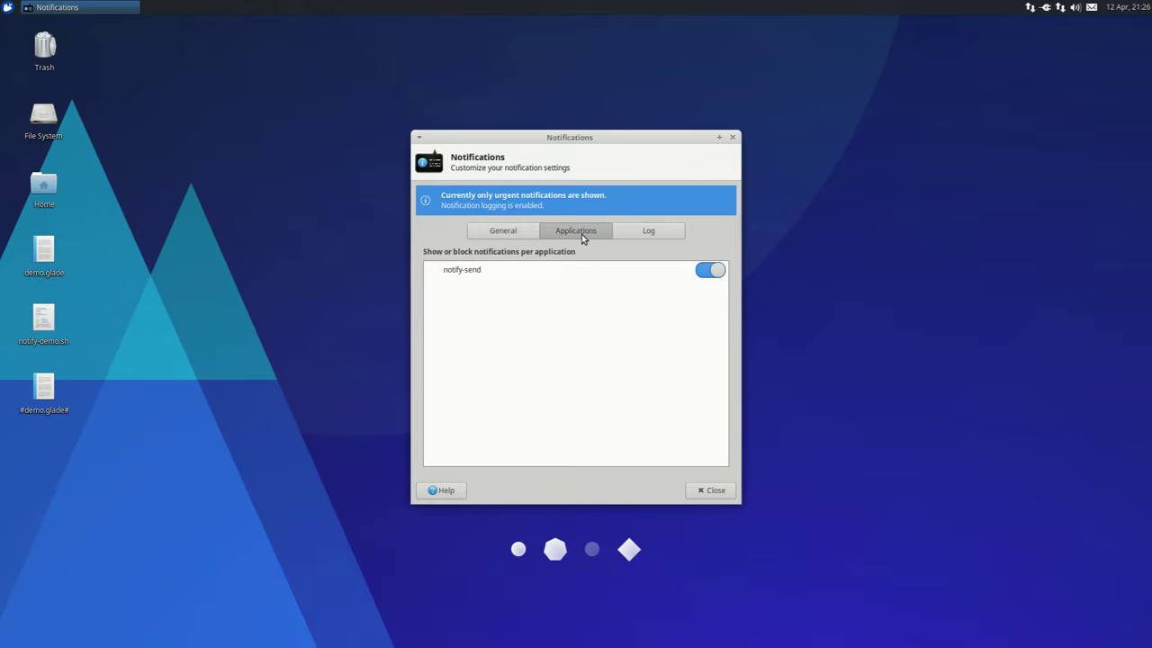
{"action": "left_click", "coordinate": [644, 236]}
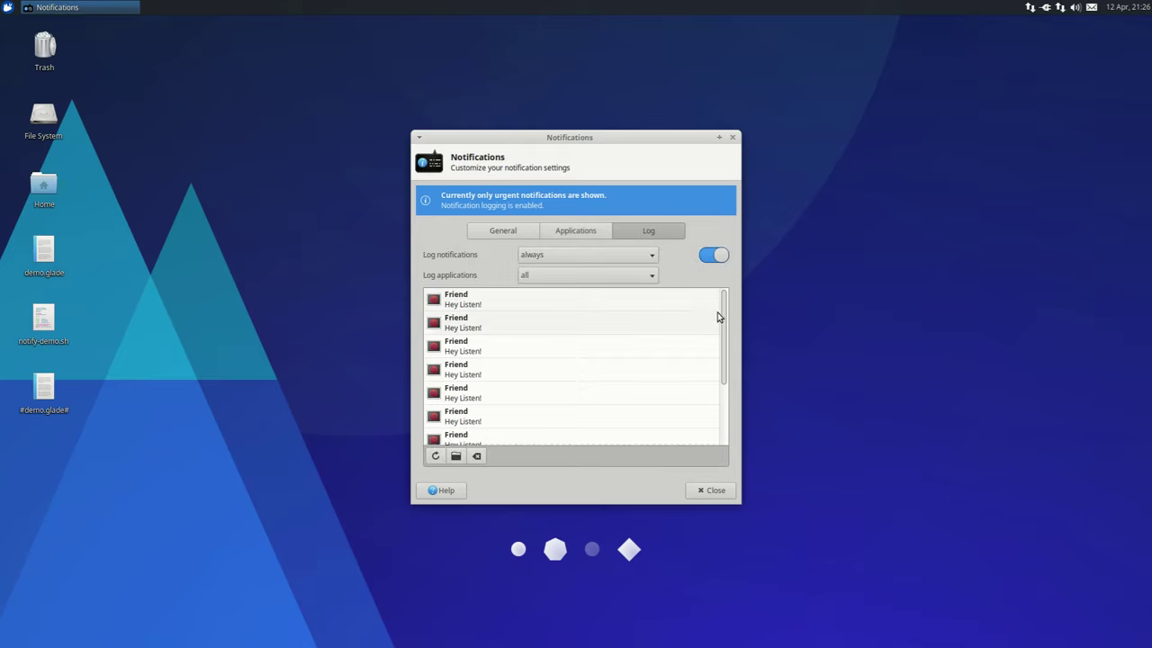
{"action": "mouse_move", "coordinate": [725, 316]}
{"action": "left_mouse_down"}
{"action": "mouse_move", "coordinate": [732, 413]}
{"action": "mouse_move", "coordinate": [726, 304]}
{"action": "left_mouse_up"}
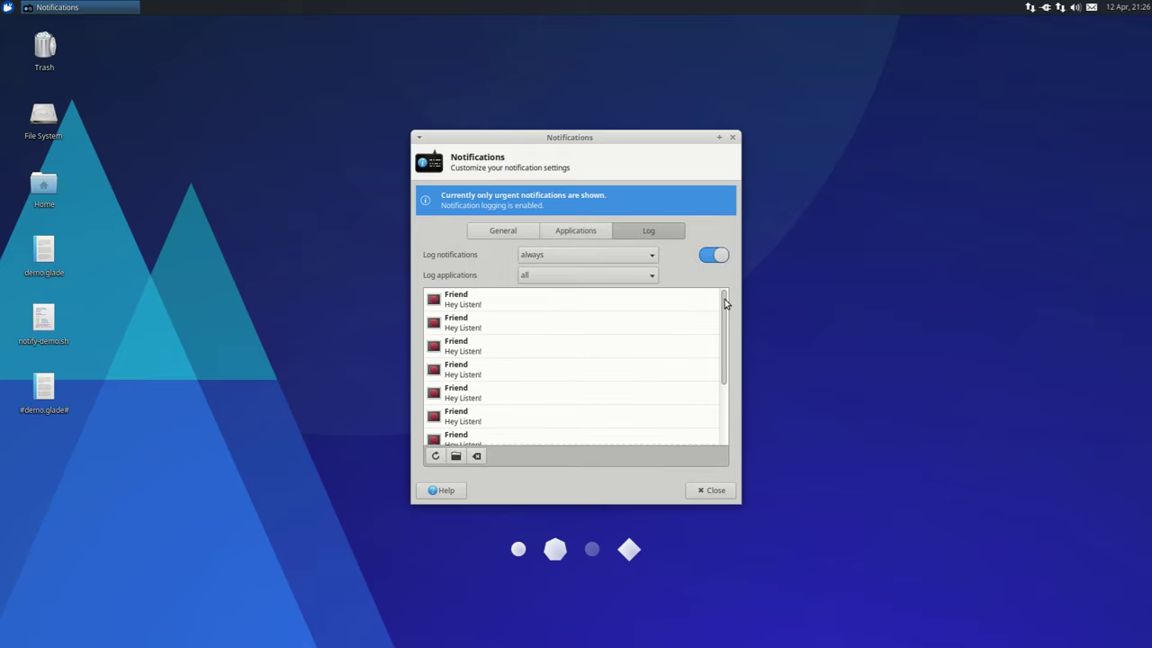
- Turn off Do not disturb, block notifications from notify-send and check the notification log
{"action": "left_click", "coordinate": [519, 235]}
{"action": "left_click", "coordinate": [711, 268]}
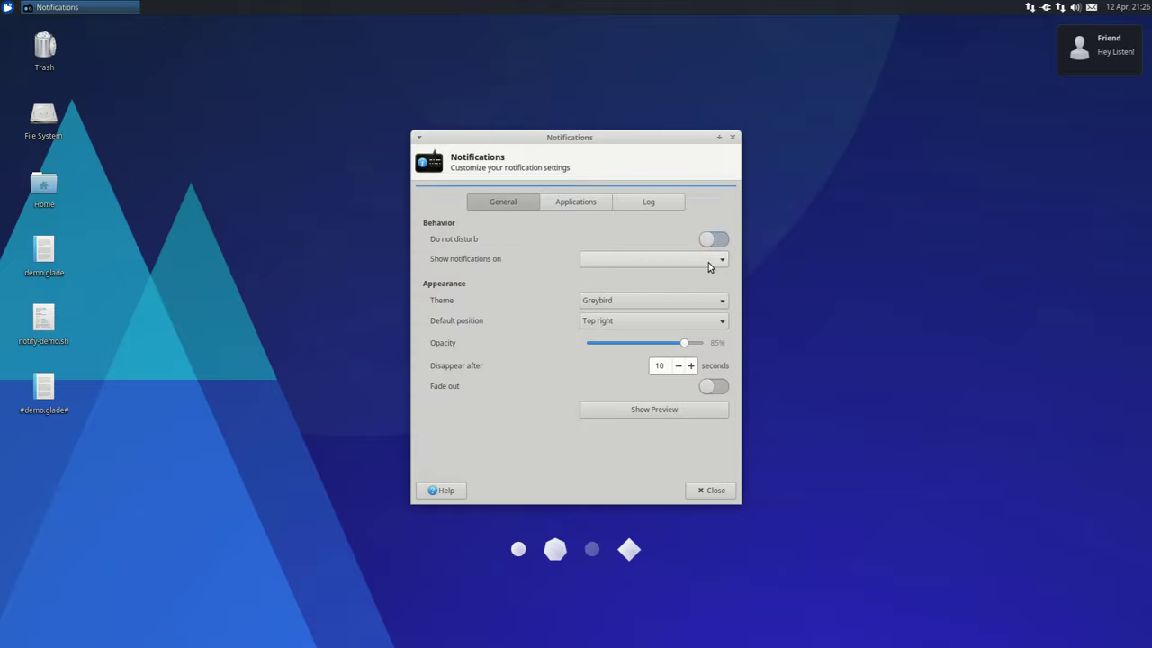
{"action": "left_click", "coordinate": [570, 200]}
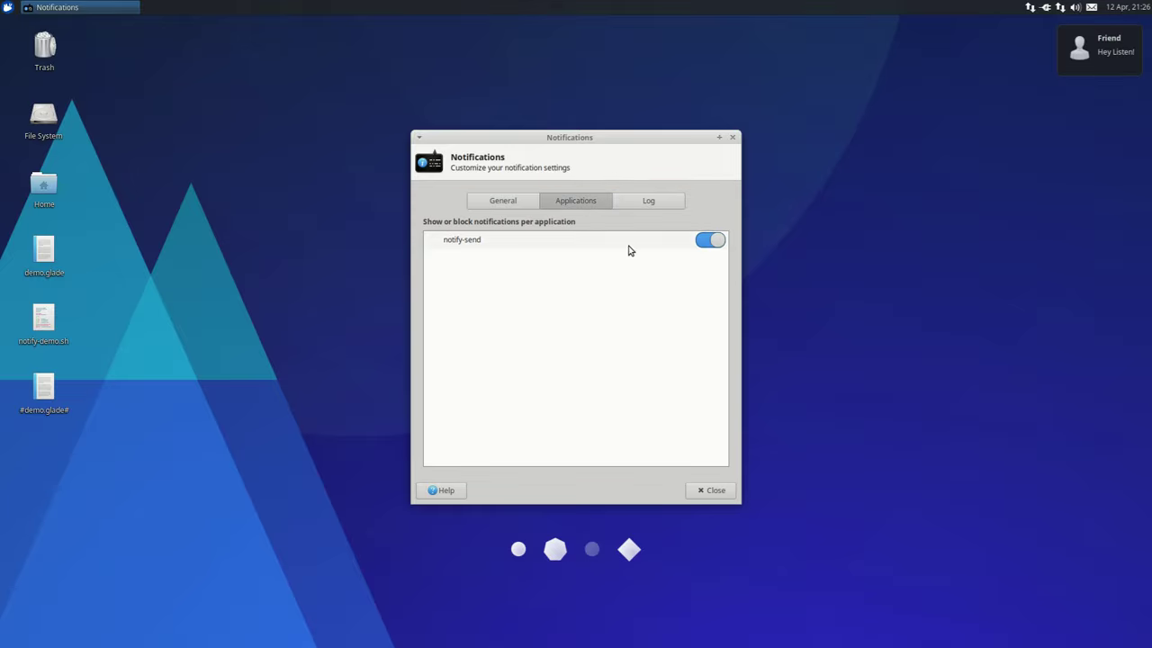
{"action": "left_click", "coordinate": [707, 240]}
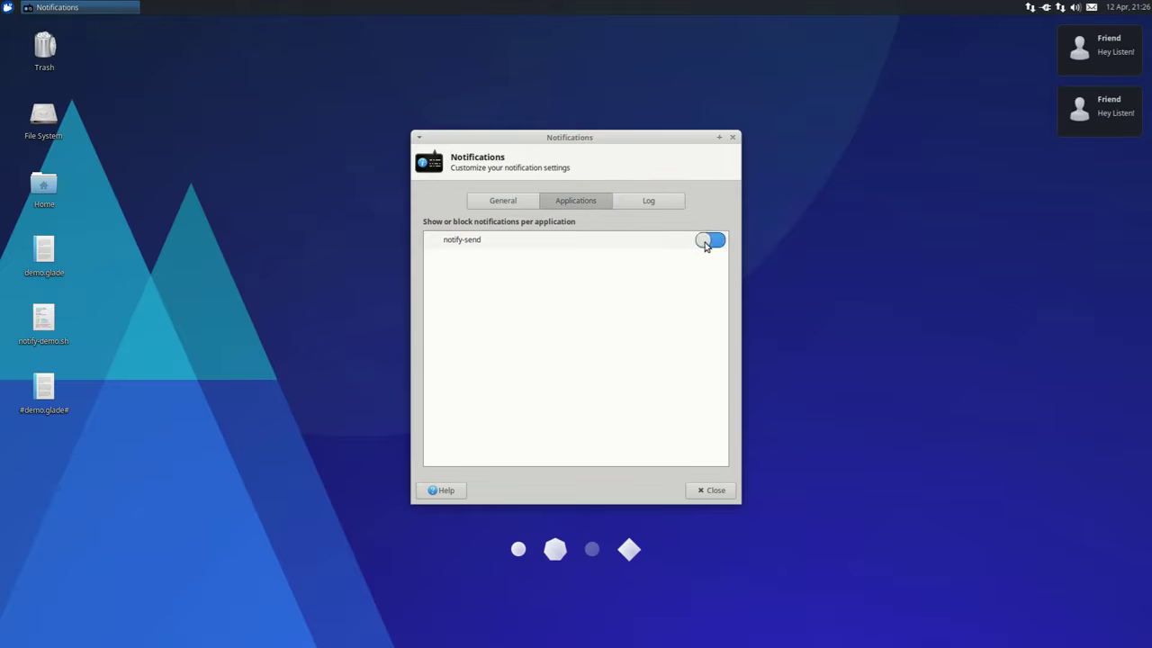
{"action": "left_click", "coordinate": [648, 202]}
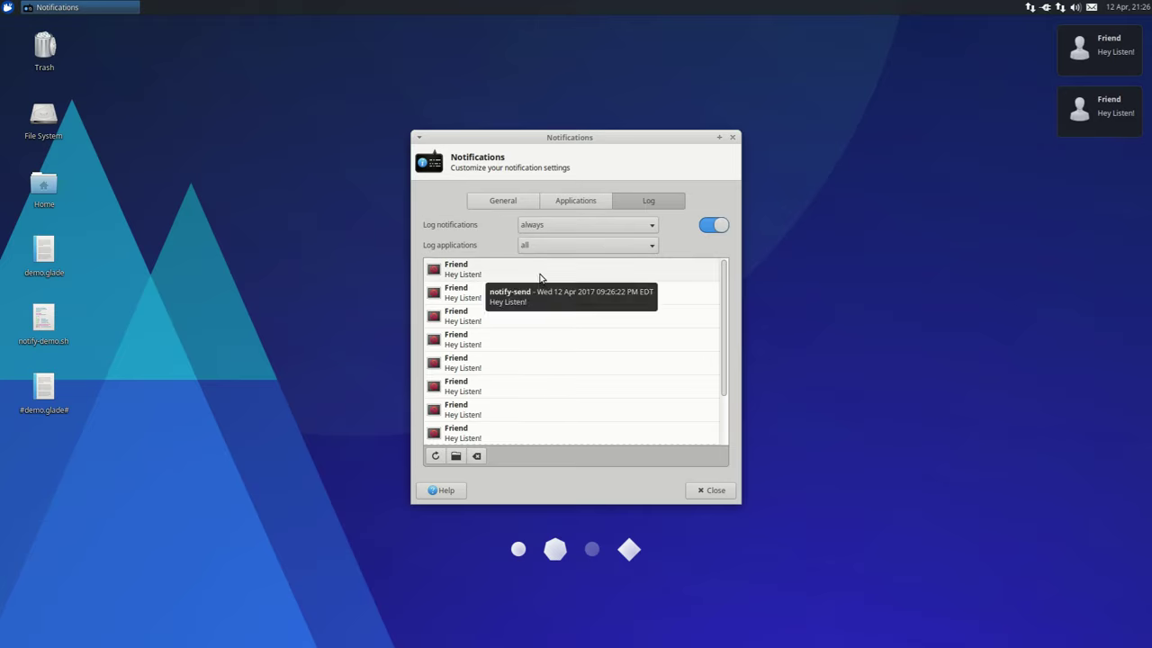
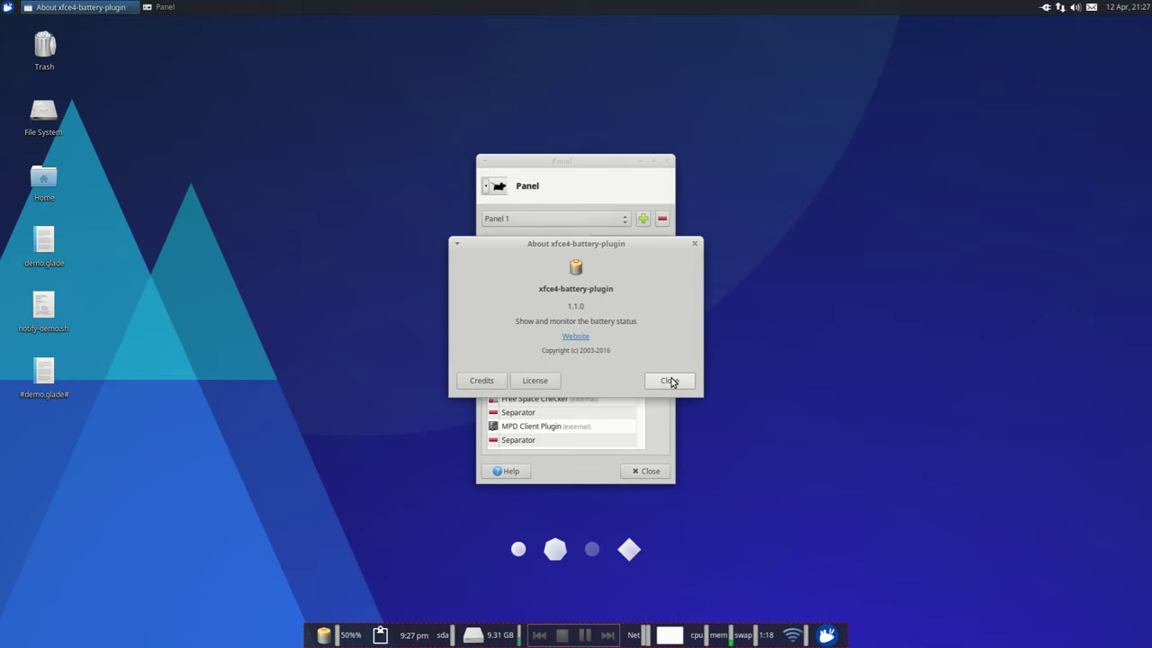
- Select Clipman in the panel's item list and view its clipboard history
{"action": "left_click", "coordinate": [568, 320]}
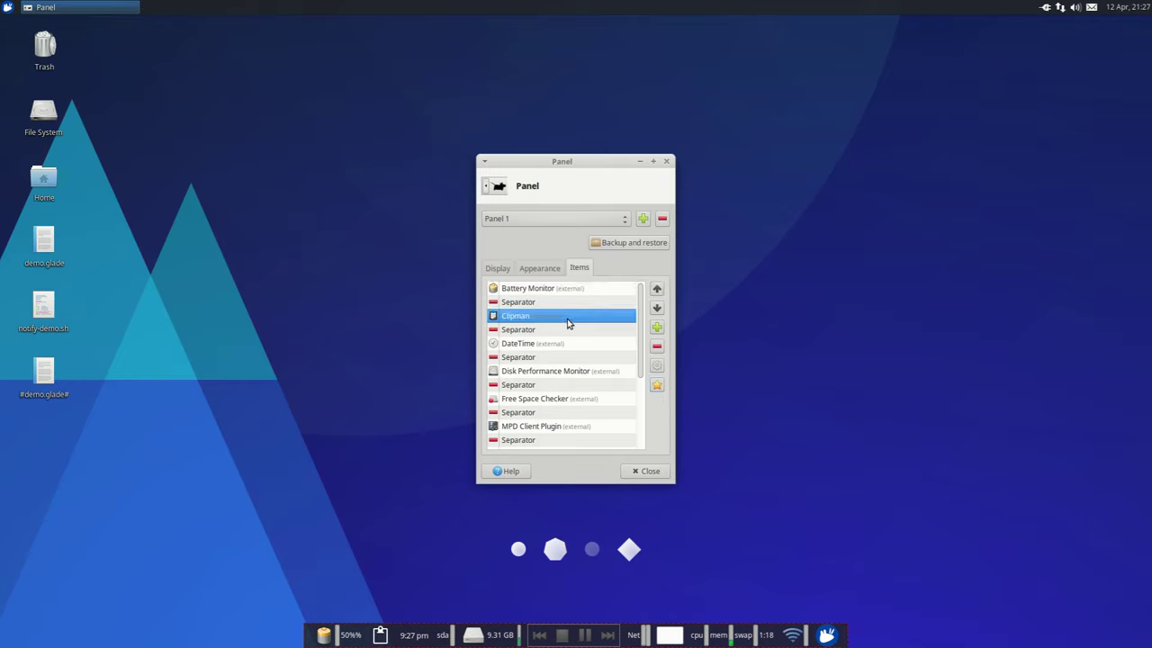
{"action": "left_click", "coordinate": [380, 635]}
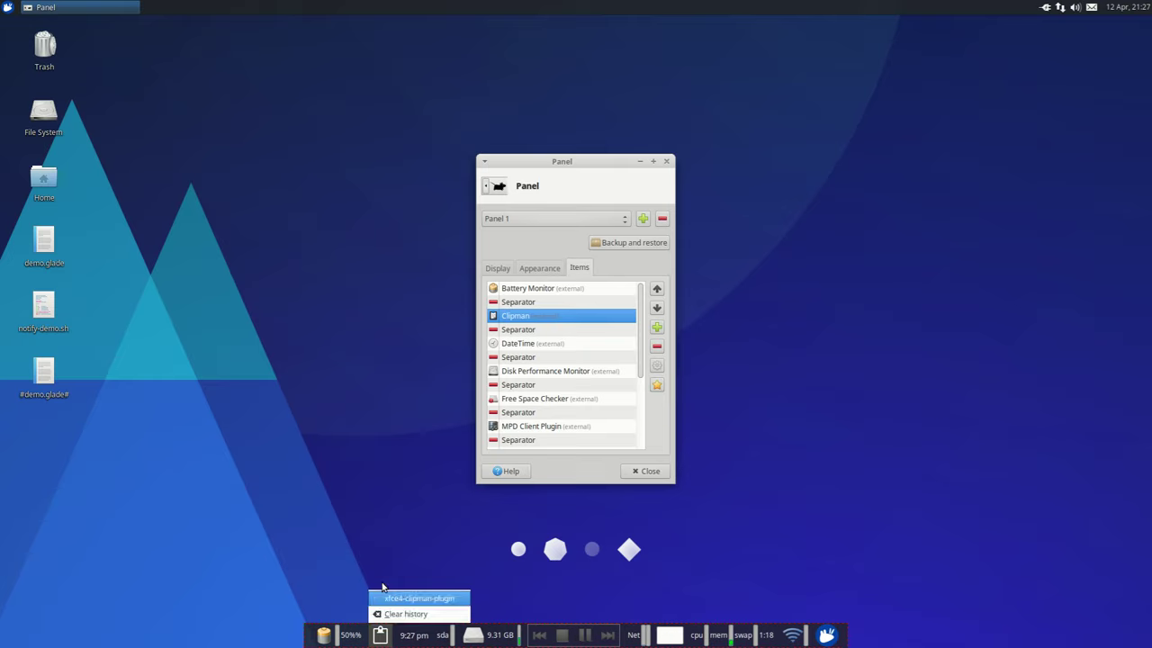
{"action": "left_click", "coordinate": [381, 546]}
- Copy "demo" from the rename dialog of demo.glade on the desktop and cancel the rename
{"action": "left_click", "coordinate": [45, 182]}
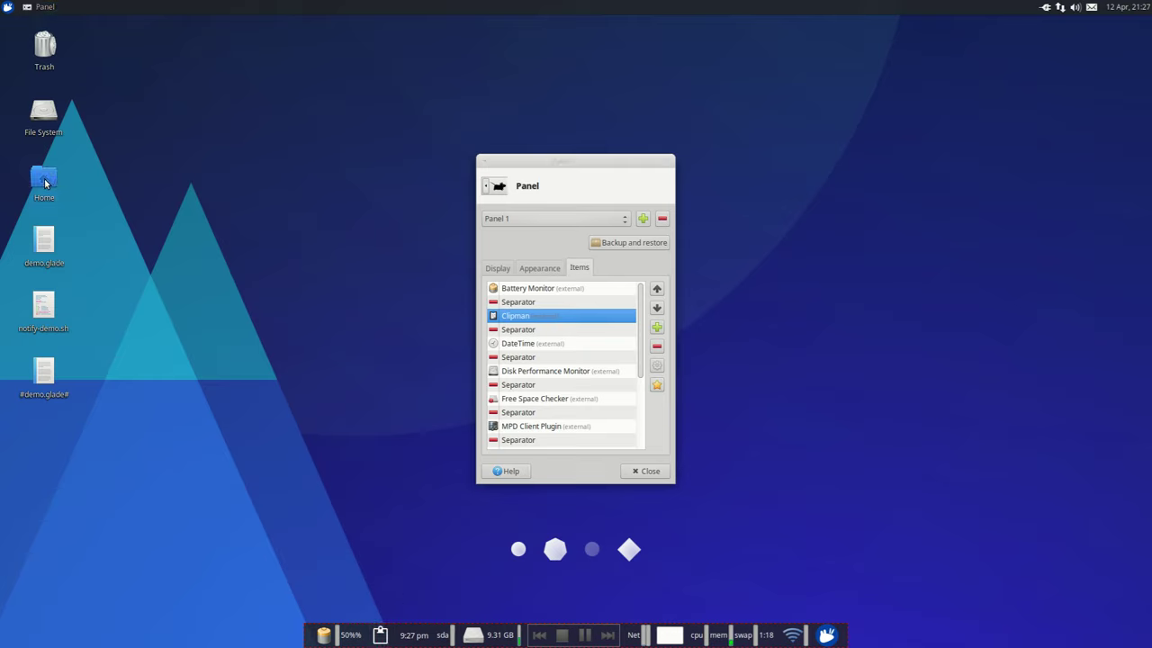
{"action": "left_click", "coordinate": [49, 236]}
{"action": "key", "text": "F2"}
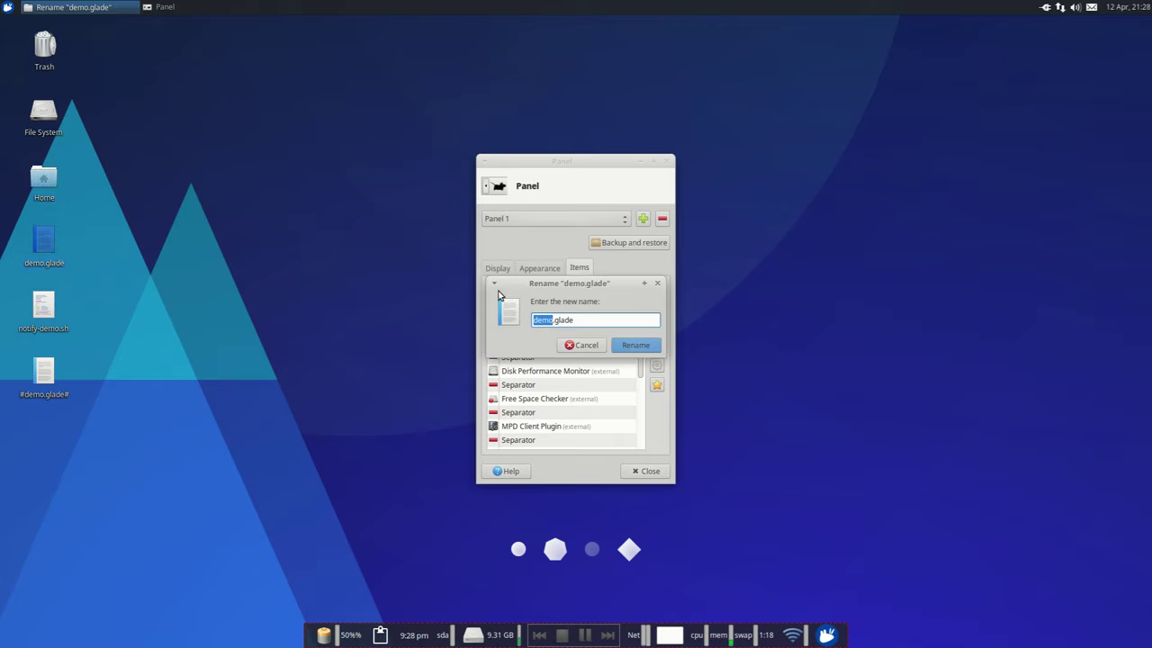
{"action": "key", "text": "Escape"}
- Check Clipman's clipboard history again and view the plugin's About information
{"action": "left_click", "coordinate": [380, 635]}
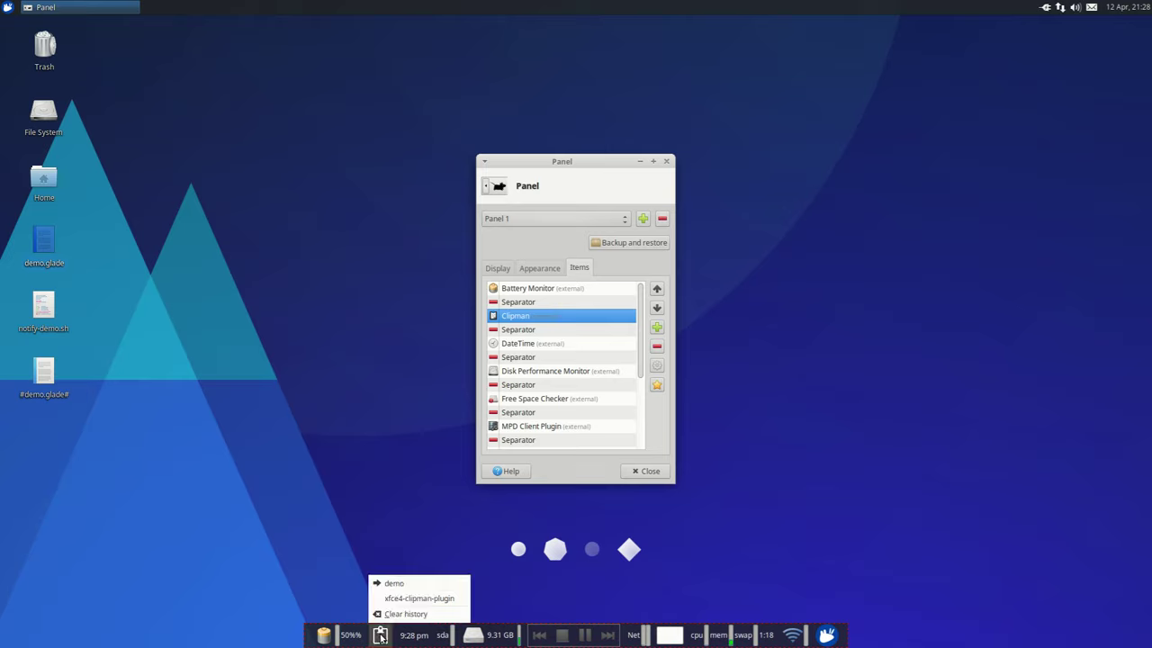
{"action": "left_click", "coordinate": [380, 636]}
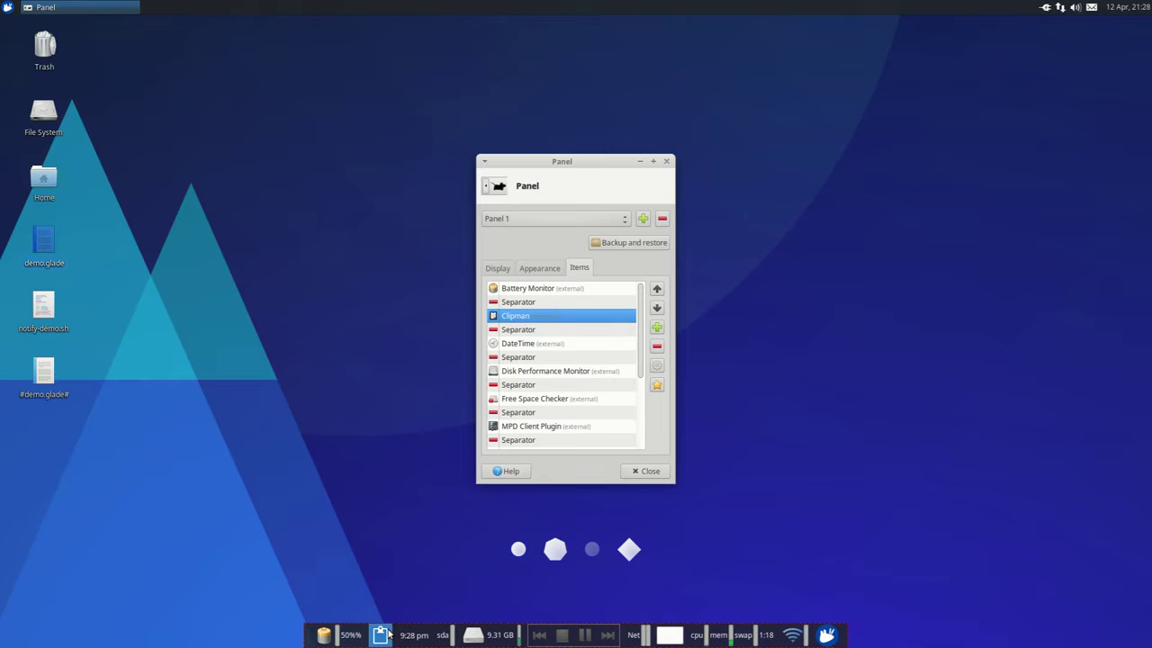
{"action": "left_click", "coordinate": [656, 385]}
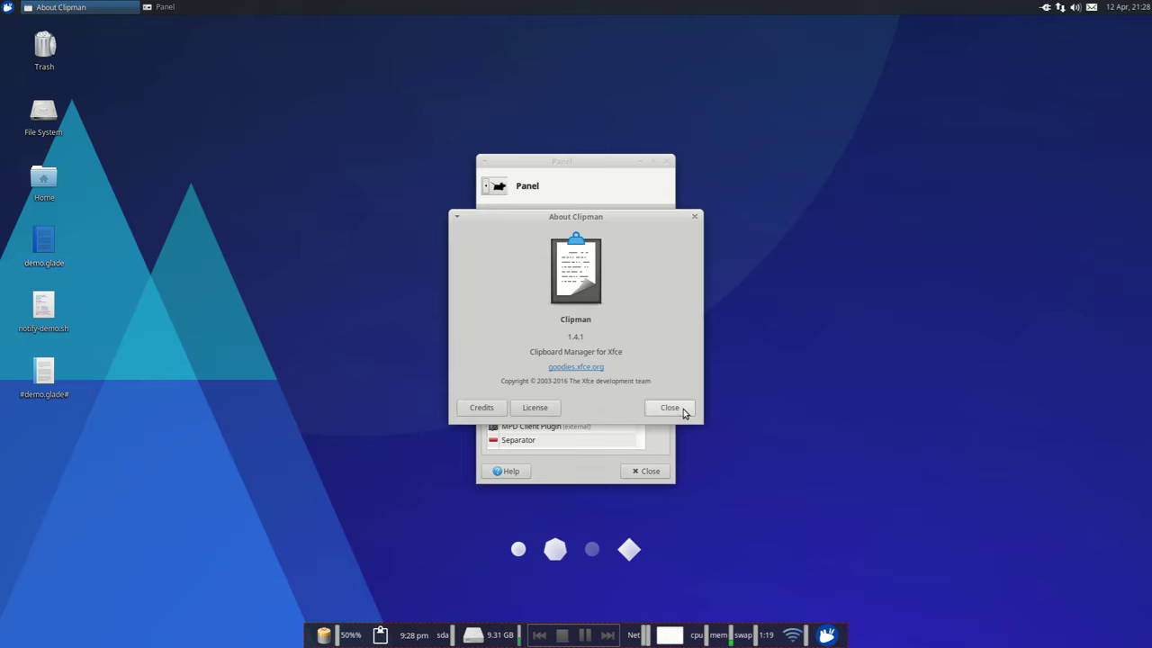
{"action": "left_click", "coordinate": [683, 412]}
- Select the DateTime item, view its date tooltip on the panel and review its Datetime properties
{"action": "left_click", "coordinate": [569, 346]}
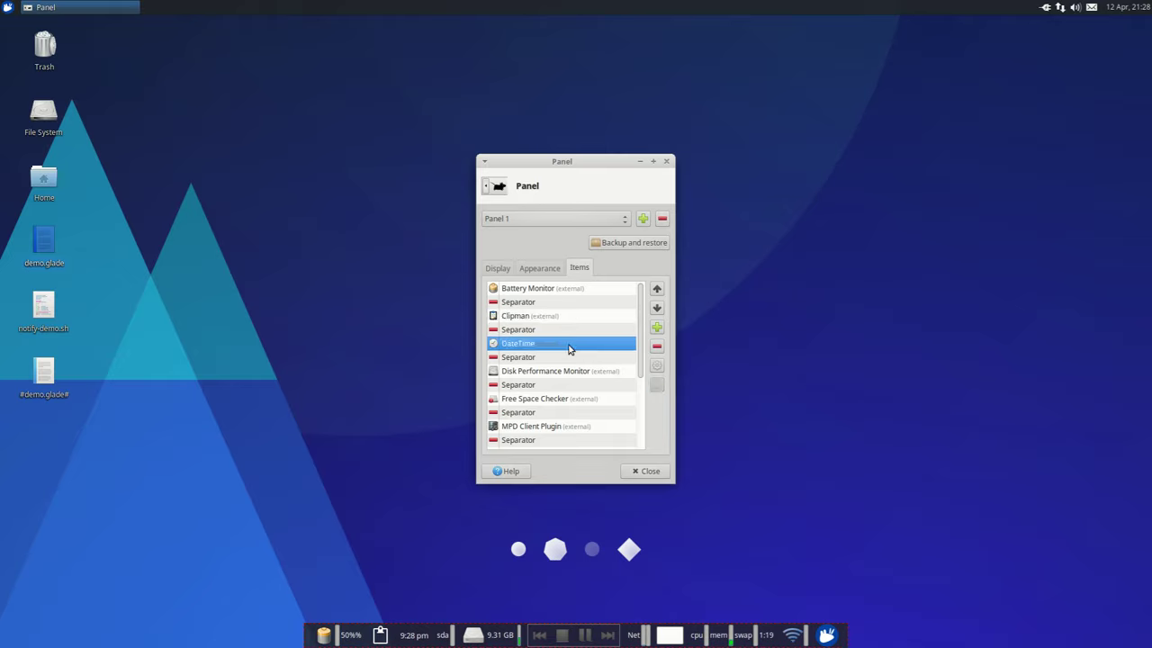
{"action": "mouse_move", "coordinate": [415, 645]}
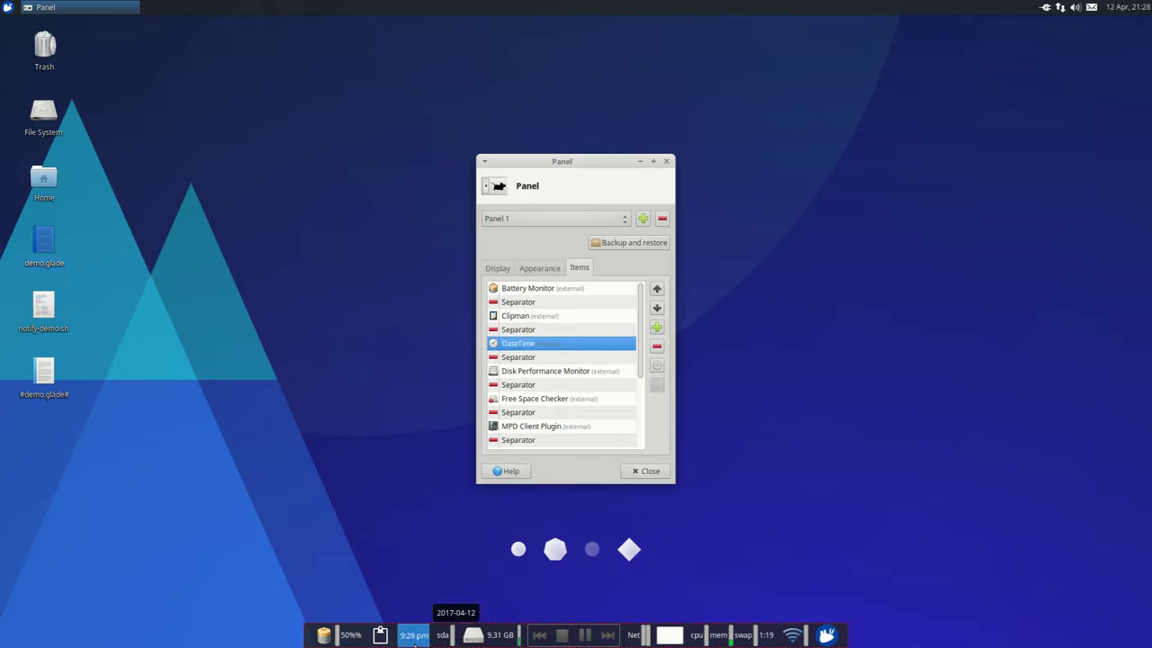
{"action": "left_click", "coordinate": [657, 361]}
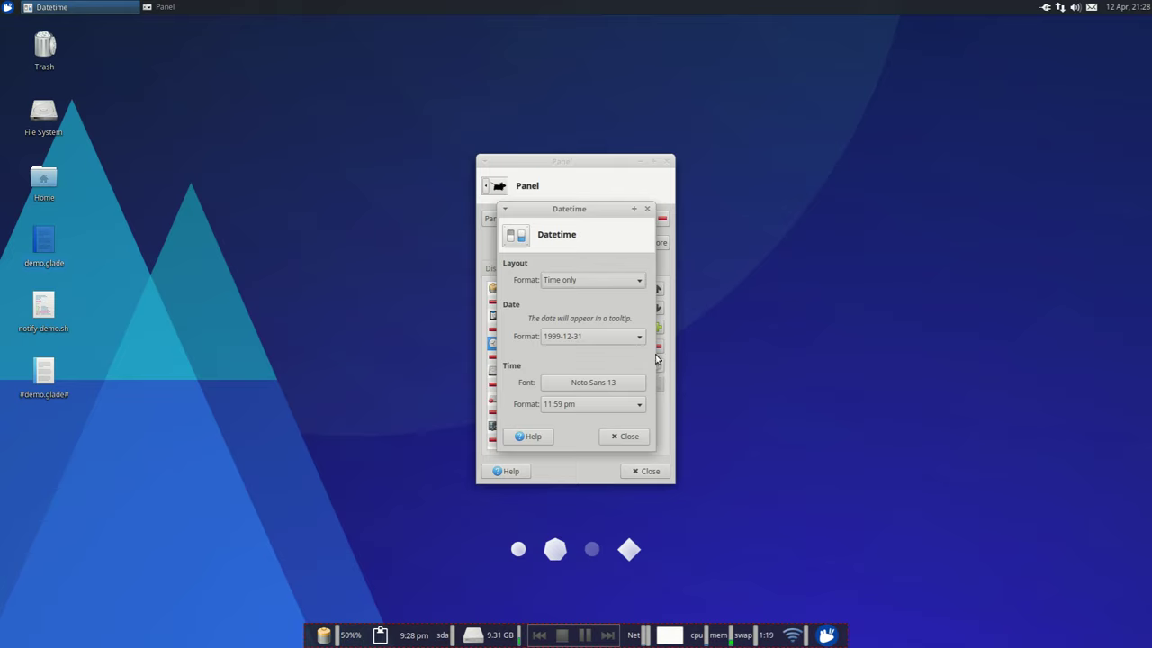
{"action": "left_click", "coordinate": [609, 441]}
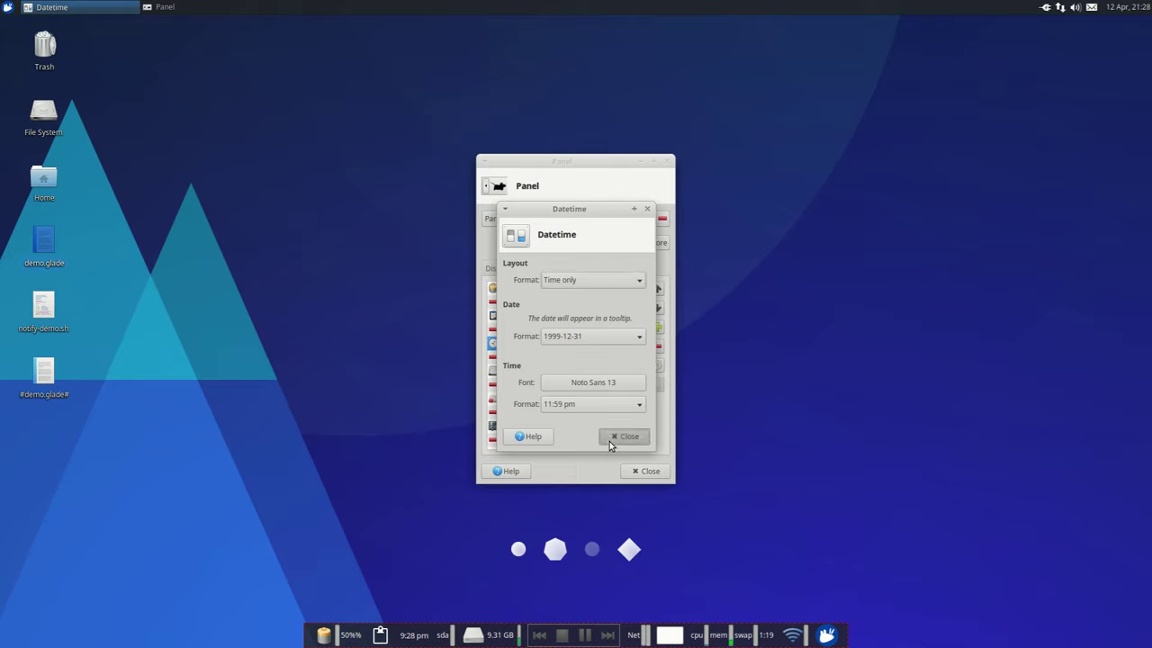
- Select the Disk Performance Monitor item, open a terminal and place it clear of the Panel window
{"action": "left_click", "coordinate": [569, 374]}
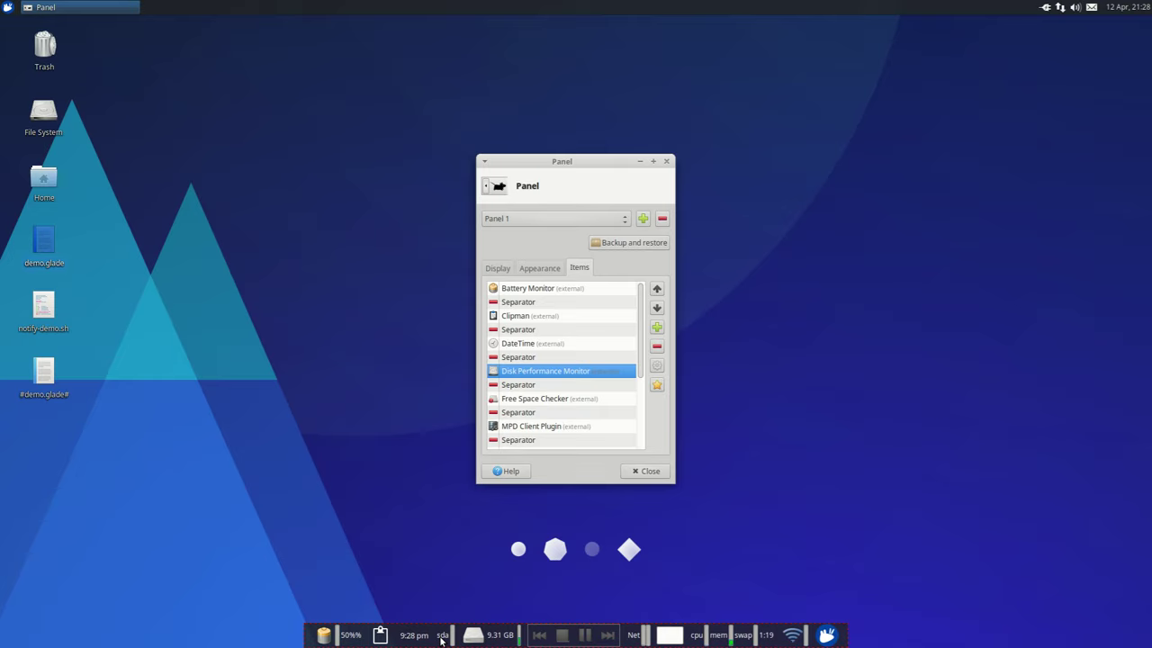
{"action": "left_click", "coordinate": [7, 8]}
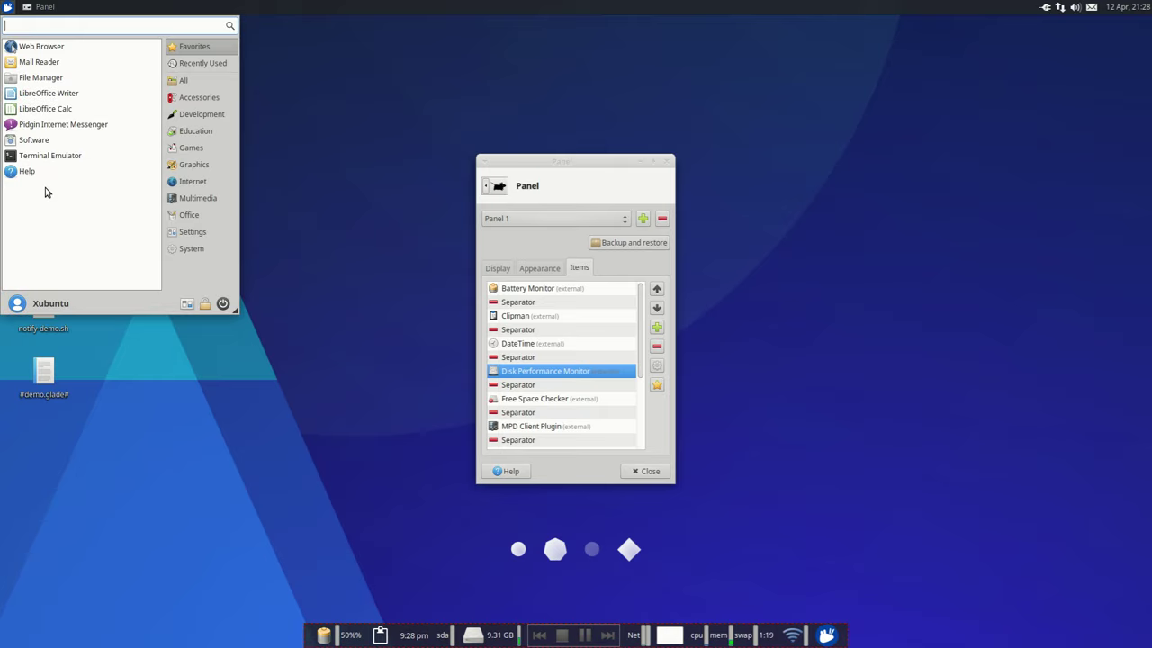
{"action": "left_click", "coordinate": [50, 156]}
{"action": "left_click_drag", "start_coordinate": [500, 211], "coordinate": [148, 217]}
- Run "sudo updatedb" in the terminal, authenticating with the account password
{"action": "type", "text": "su"}
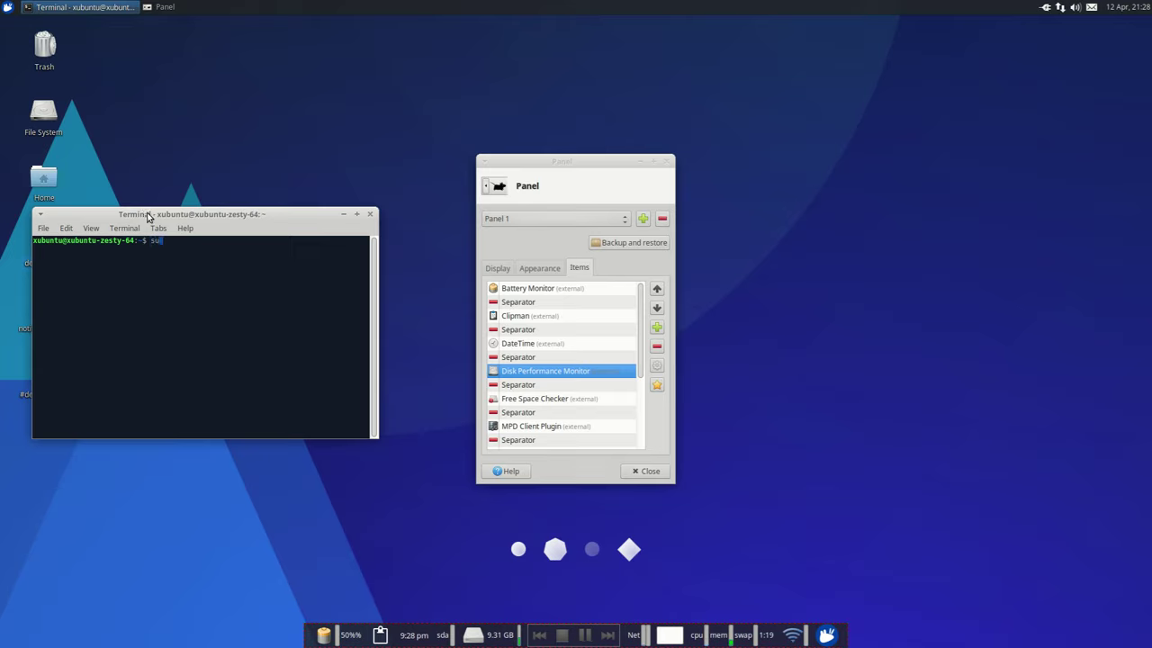
{"action": "type", "text": "sudo updatedb"}
{"action": "key", "text": "Return"}
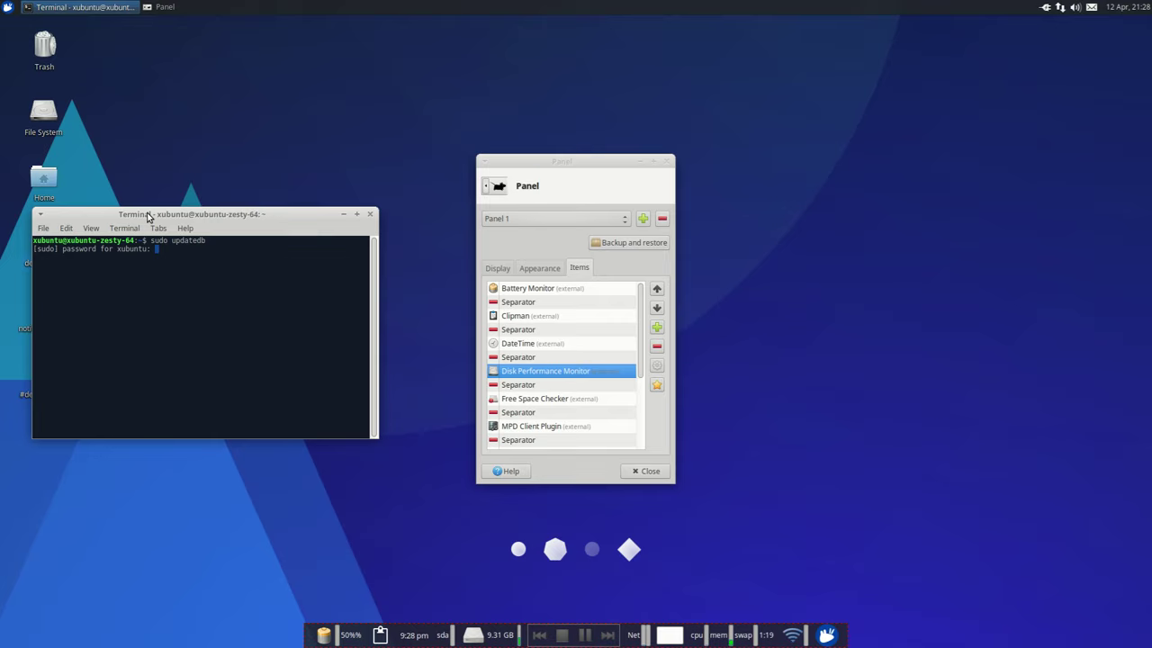
{"action": "key", "text": "Return"}
- Generate disk activity by running "locate pi" and "find ." in the terminal
{"action": "type", "text": "locate pi"}
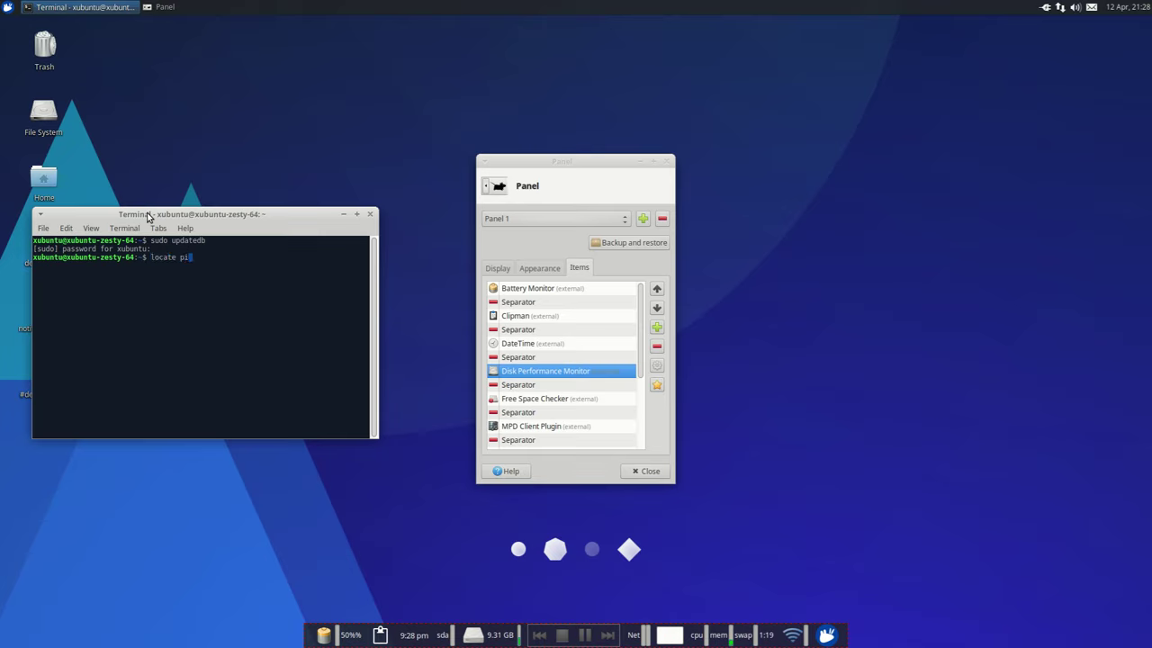
{"action": "key", "text": "Return"}
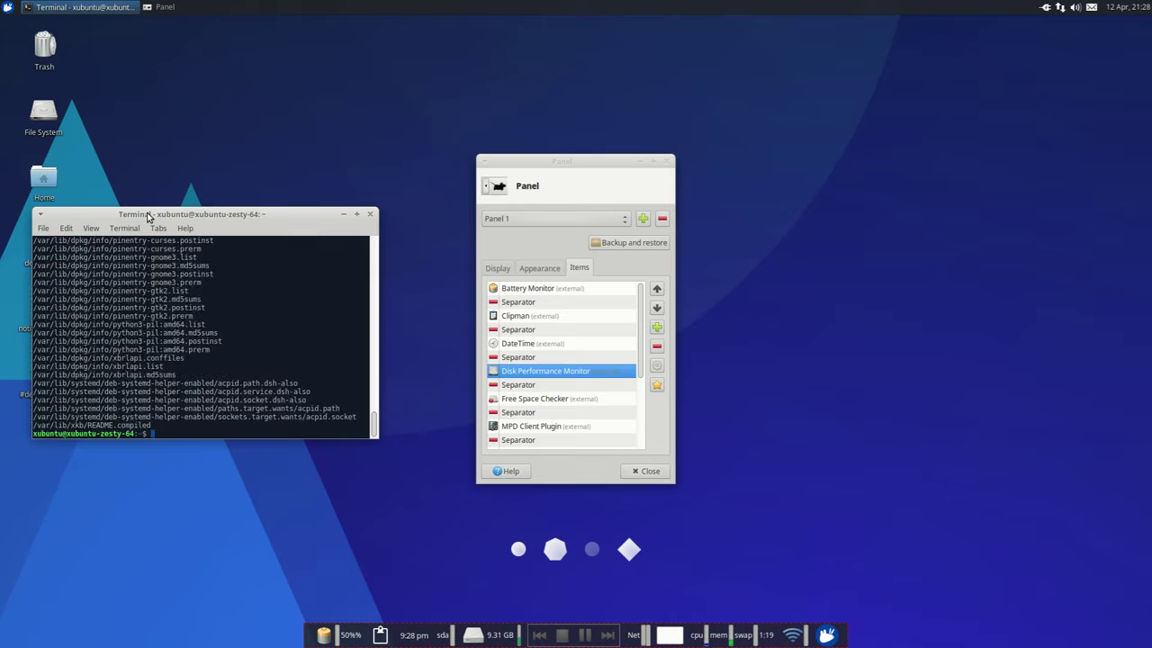
{"action": "type", "text": "find ."}
{"action": "key", "text": "Return"}
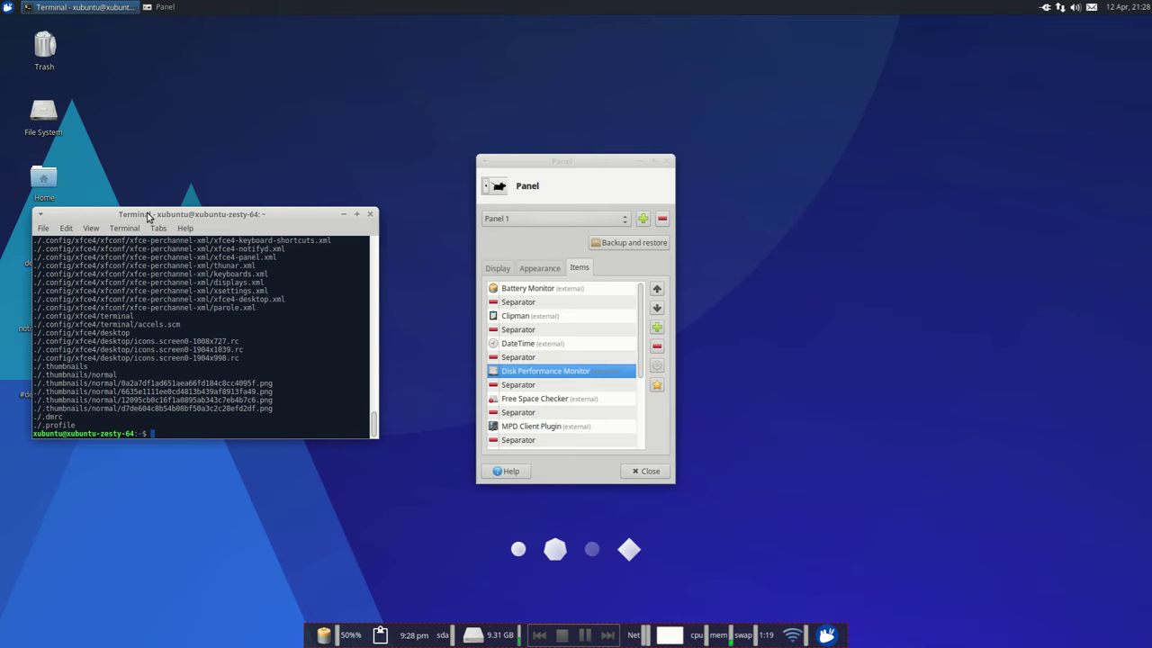
- Run "cd" and "clear" in the terminal and exit it
{"action": "type", "text": "cd"}
{"action": "key", "text": "Return"}
{"action": "type", "text": "clear"}
{"action": "key", "text": "Return"}
{"action": "type", "text": "exit"}
{"action": "key", "text": "Return"}
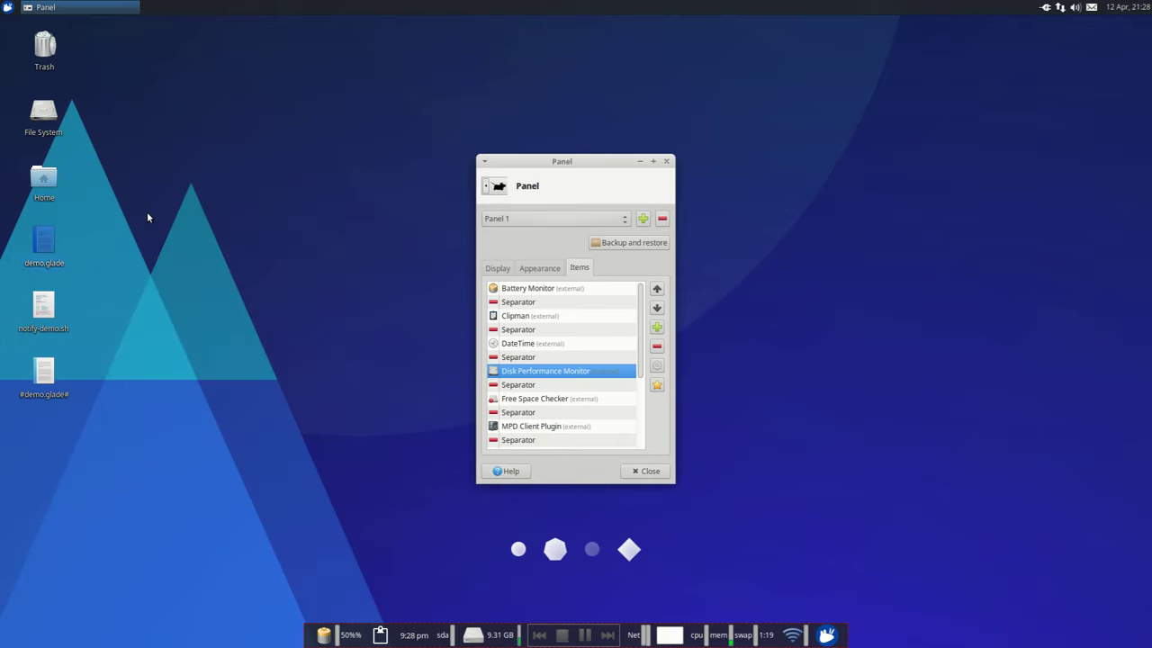
- Select the Free Space Checker item, open the file system from its panel plugin and close the file manager
{"action": "left_click", "coordinate": [534, 398]}
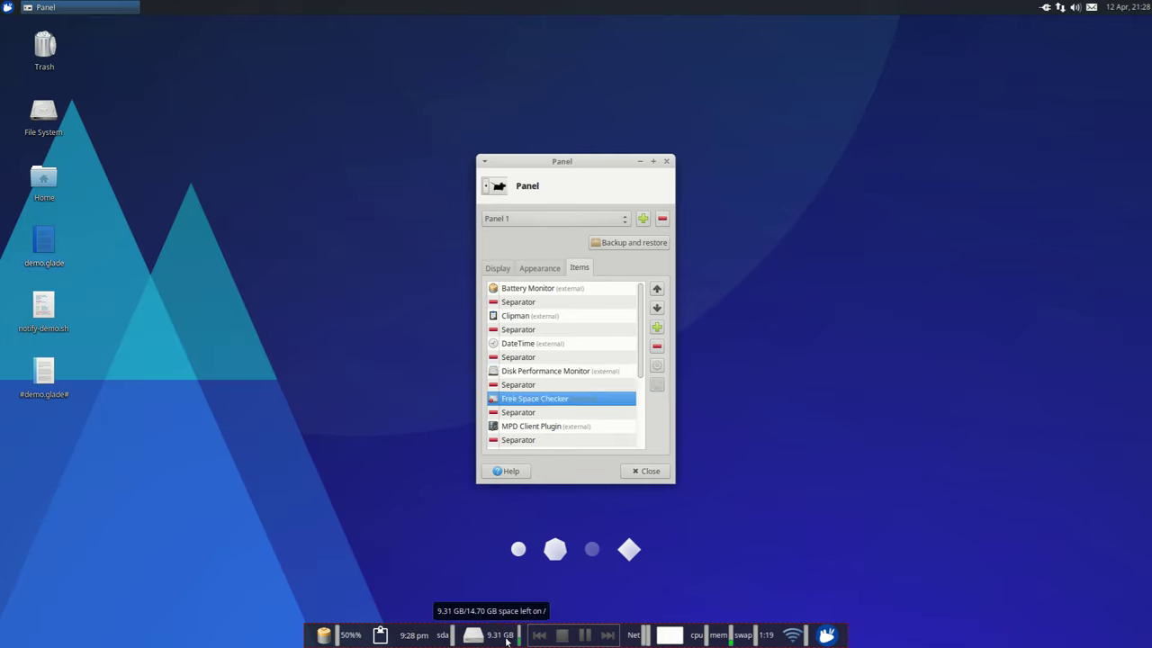
{"action": "left_click", "coordinate": [500, 636]}
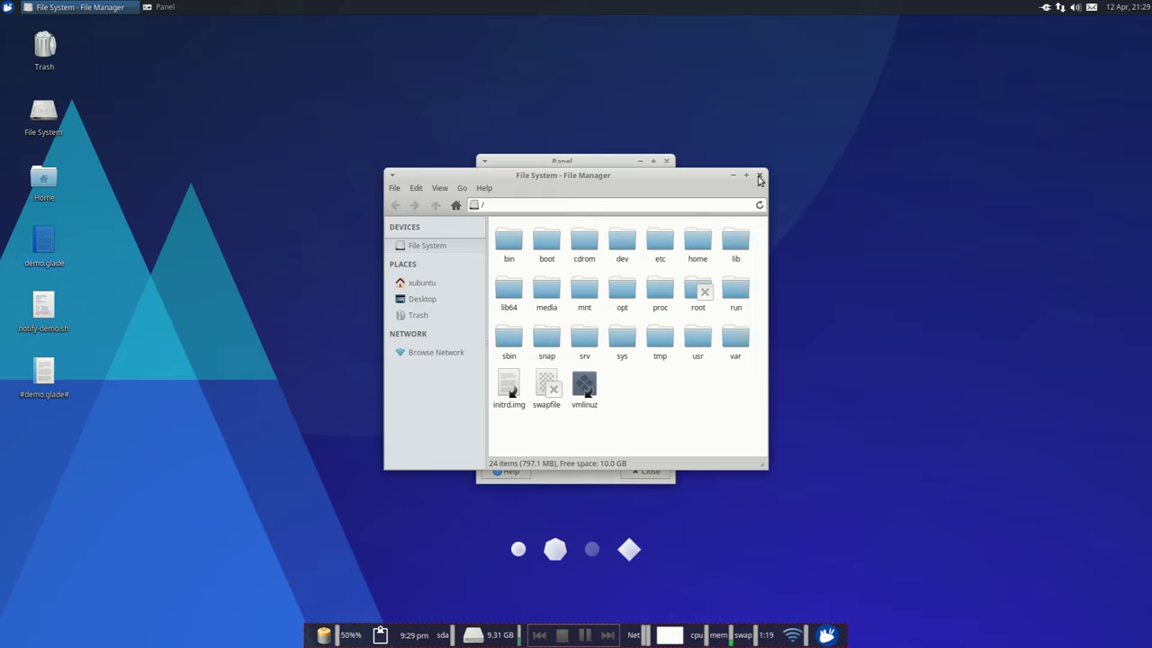
{"action": "left_click", "coordinate": [758, 177]}
- Select the MPD Client Plugin item and view its About information
{"action": "left_click", "coordinate": [560, 427]}
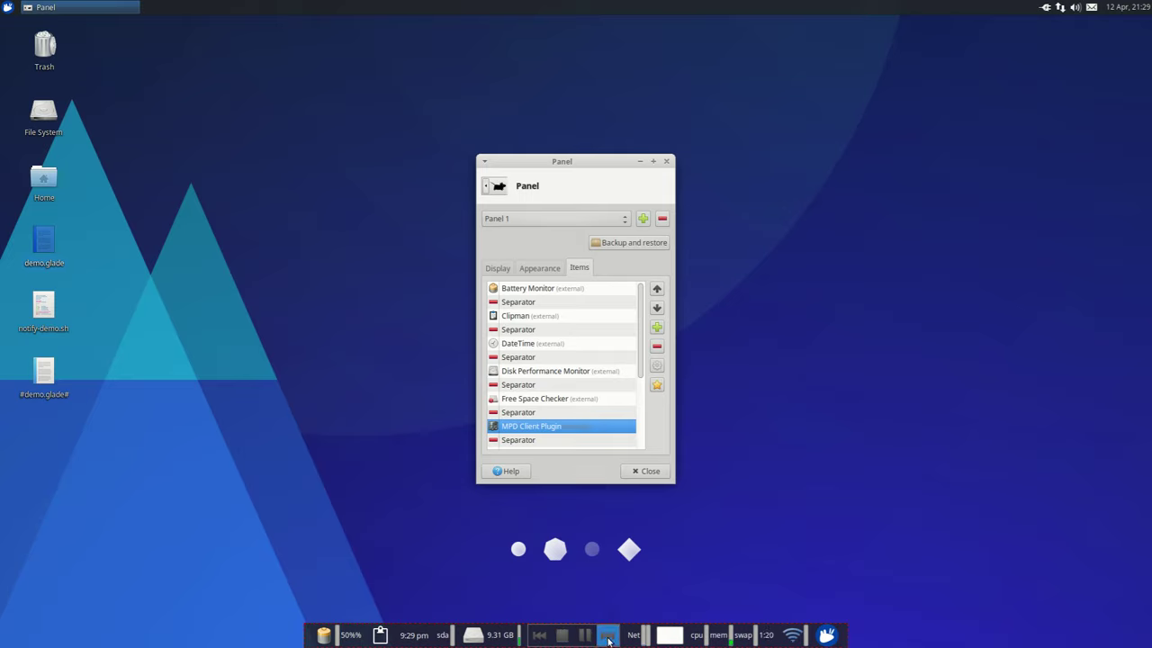
{"action": "left_click", "coordinate": [657, 384]}
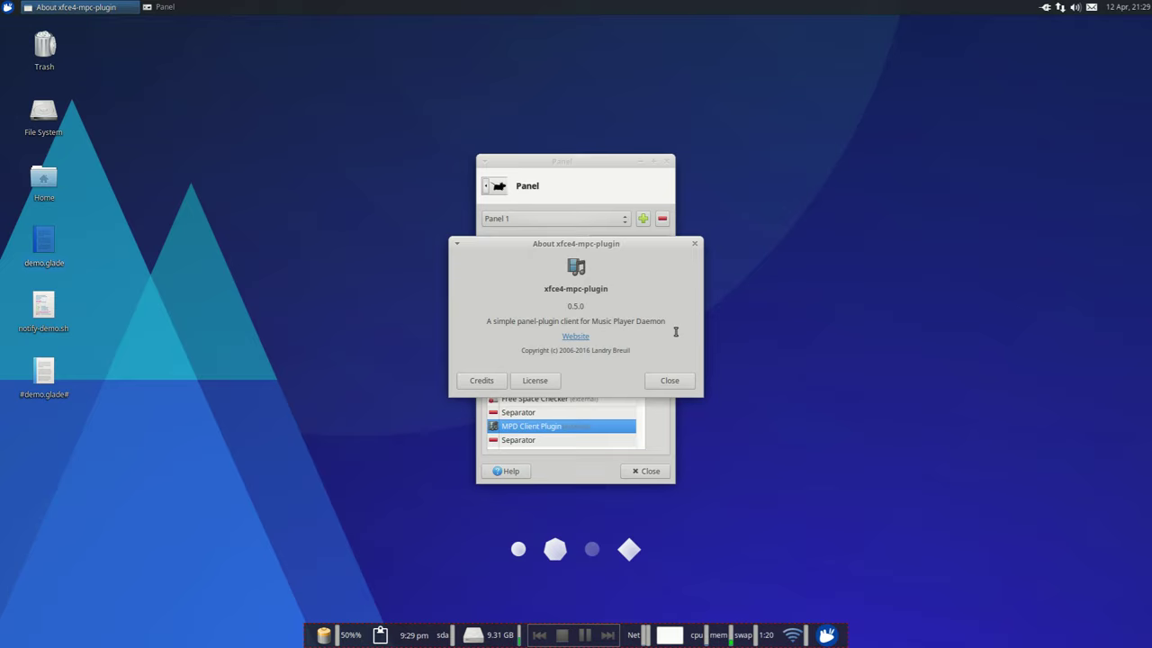
{"action": "left_click", "coordinate": [668, 381]}
- Select the Network Monitor item and inspect its indicator on the panel
{"action": "scroll", "coordinate": [558, 414], "scroll_direction": "down", "scroll_amount": 3}
{"action": "scroll", "coordinate": [558, 414], "scroll_direction": "down", "scroll_amount": 1}
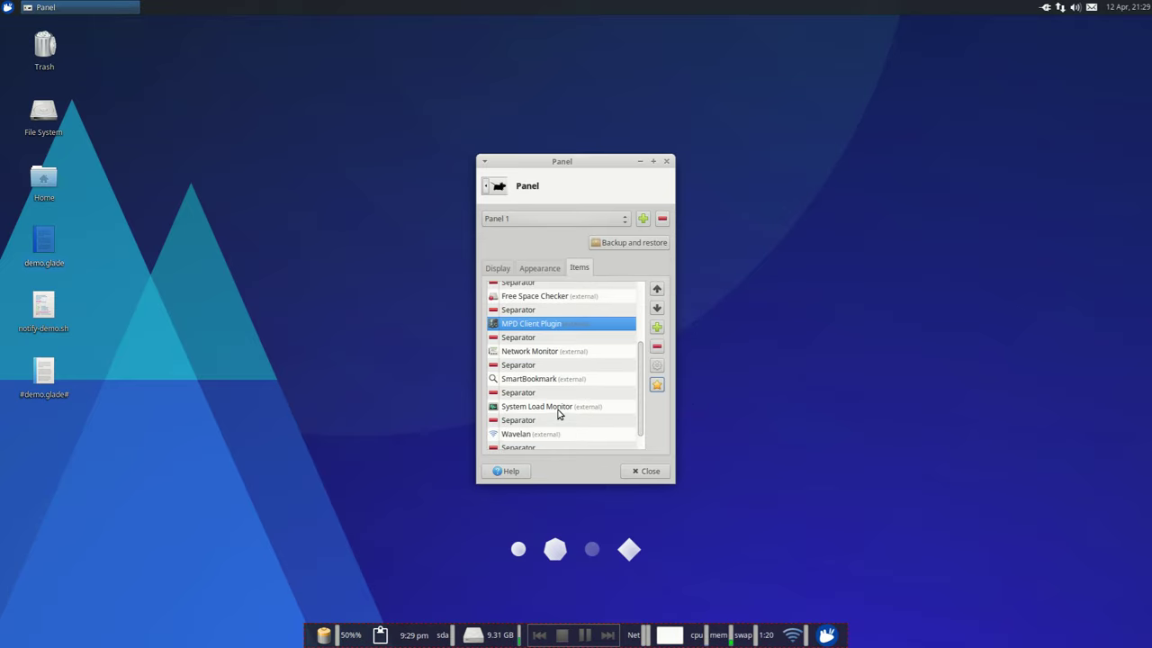
{"action": "left_click", "coordinate": [560, 353]}
{"action": "mouse_move", "coordinate": [643, 637]}
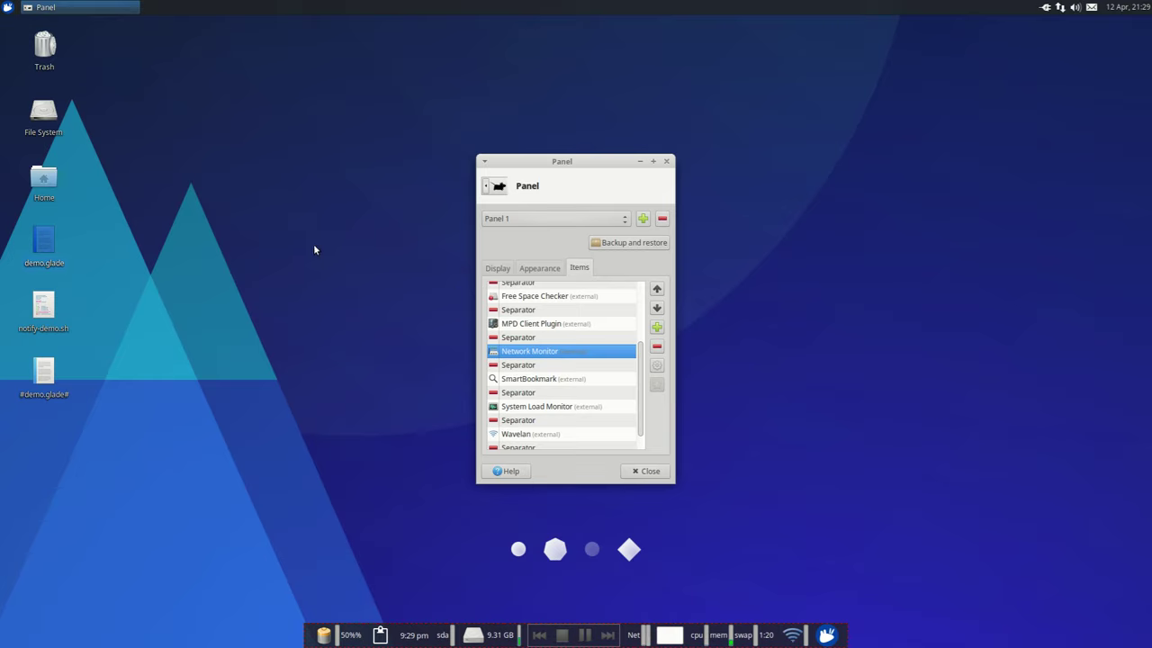
- Open a terminal window and move it clear of the Panel dialog
{"action": "left_click", "coordinate": [7, 7]}
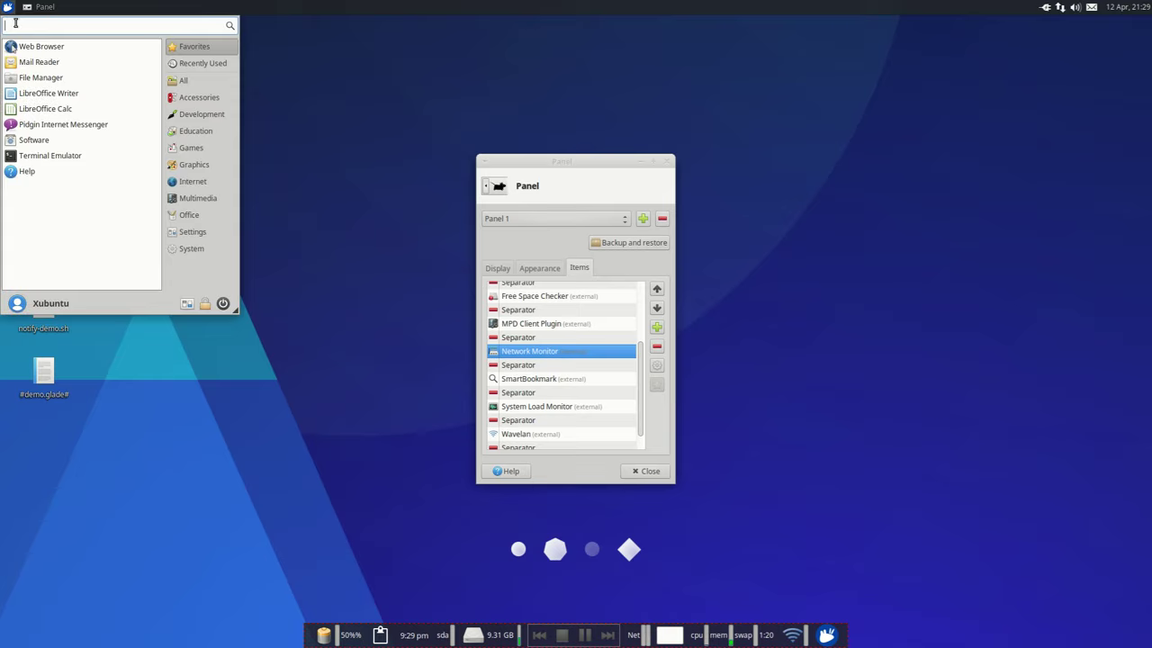
{"action": "left_click", "coordinate": [45, 157]}
{"action": "left_click_drag", "start_coordinate": [562, 210], "coordinate": [282, 333]}
- Open the web browser and go to xubuntu.org
{"action": "left_click", "coordinate": [7, 7]}
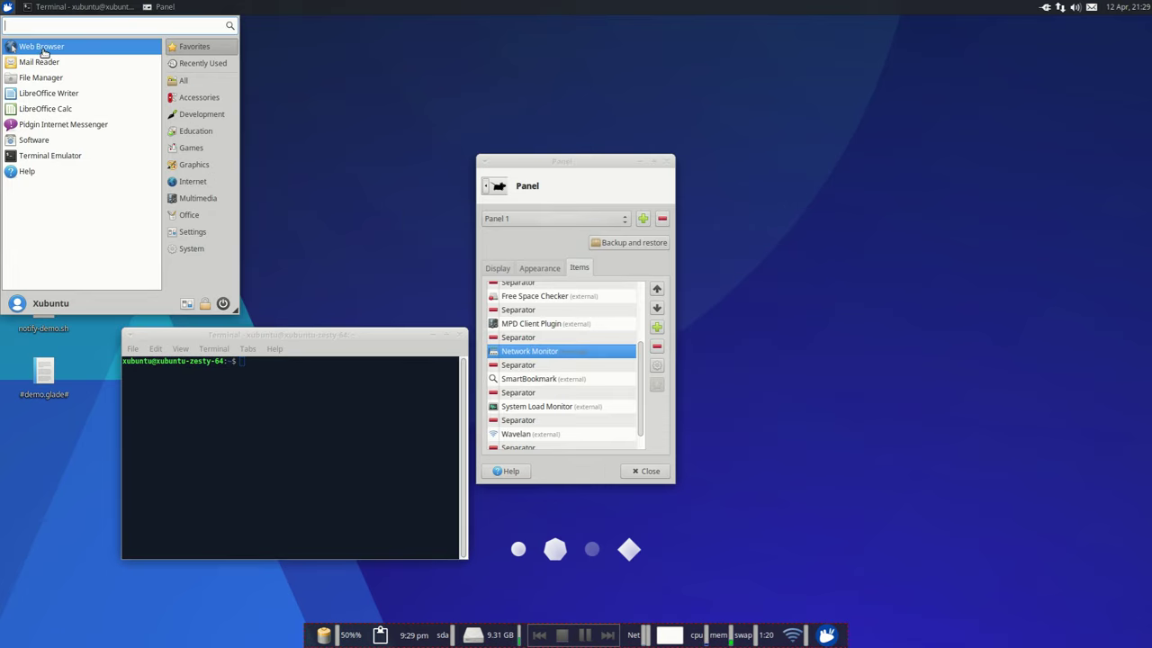
{"action": "left_click", "coordinate": [7, 8]}
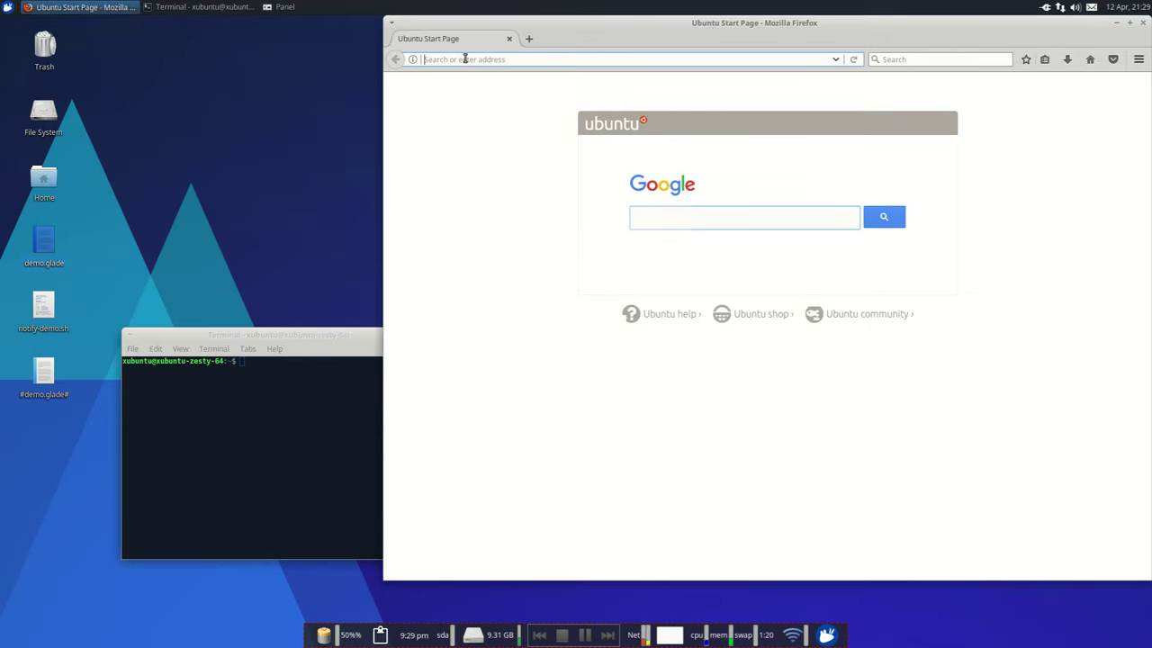
{"action": "left_click", "coordinate": [465, 60]}
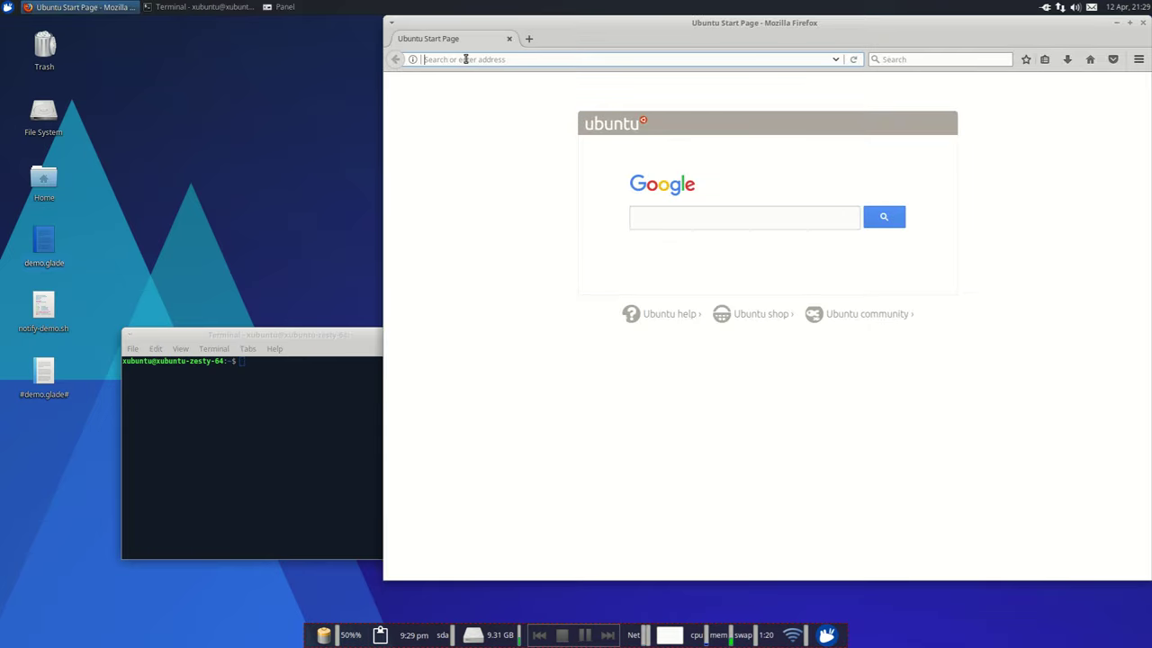
{"action": "type", "text": "xubuntu.org"}
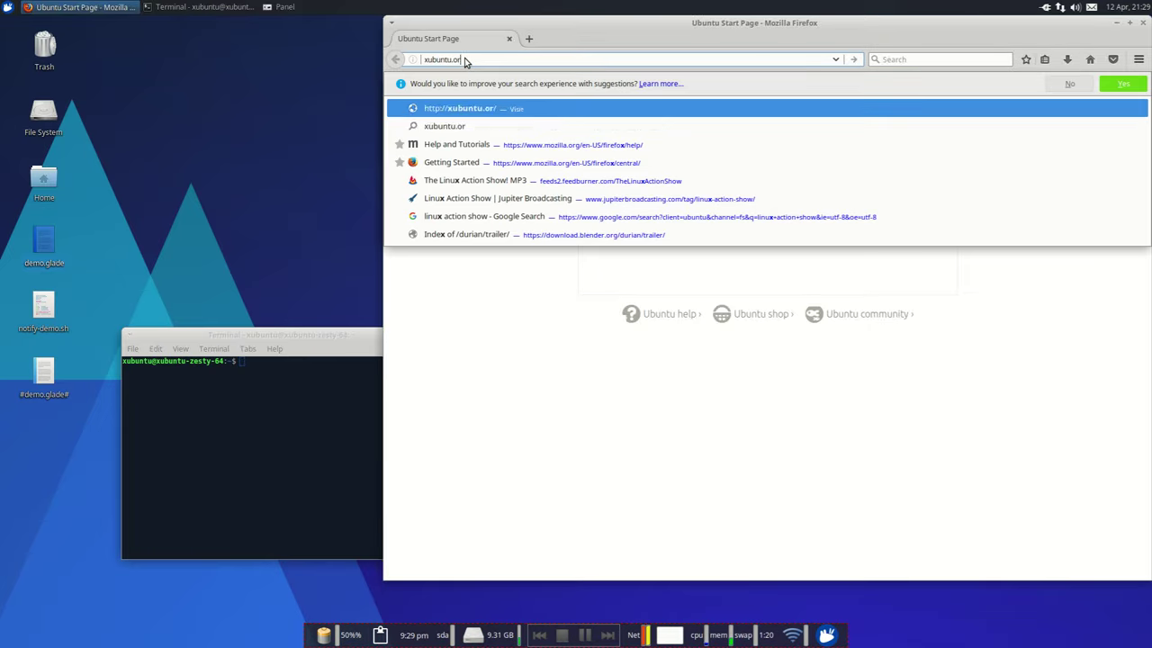
{"action": "key", "text": "Return"}
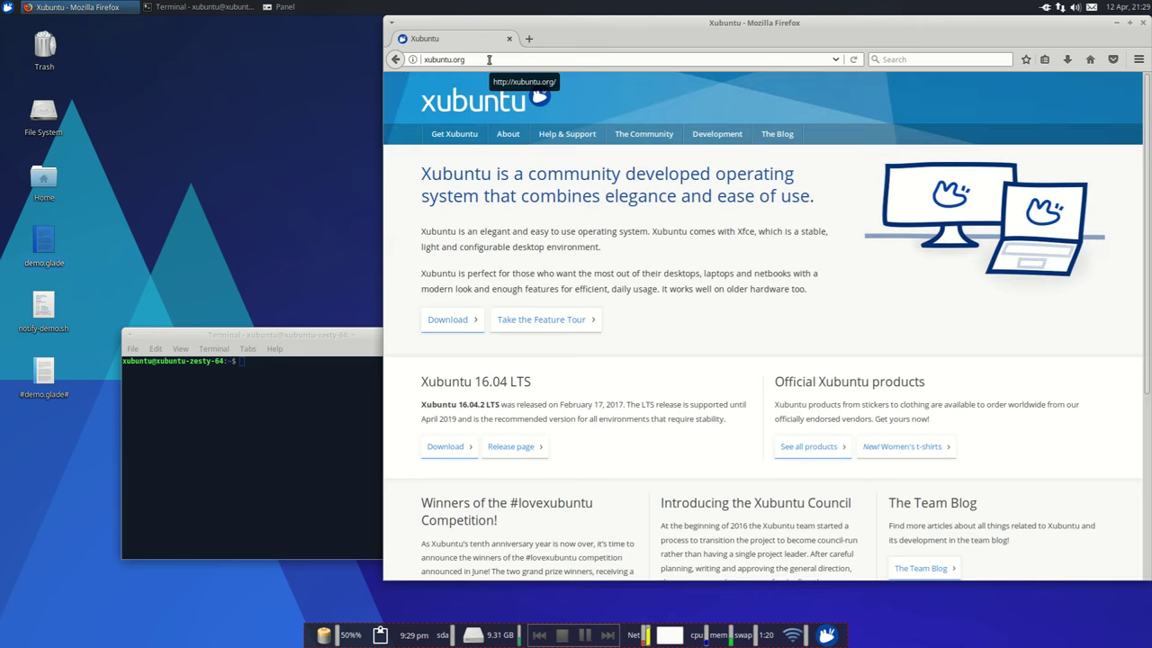
- Open the Xubuntu download page and save the 64-bit torrent file of the 16.10 release
{"action": "left_click", "coordinate": [457, 321]}
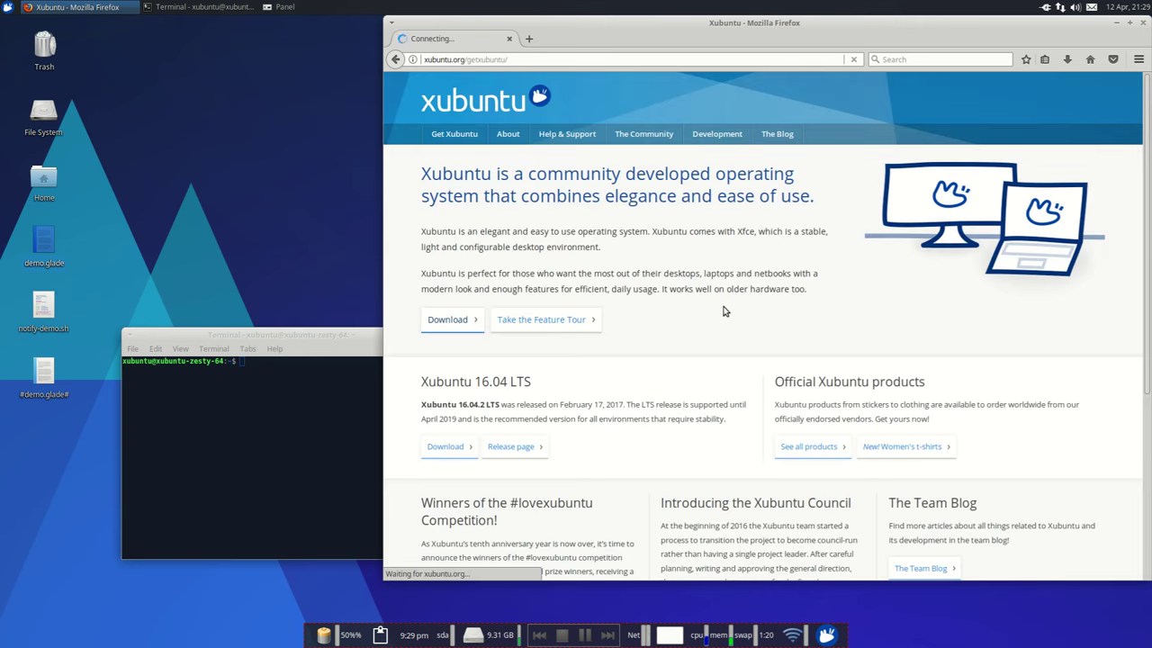
{"action": "scroll", "coordinate": [725, 310], "scroll_direction": "down", "scroll_amount": 2}
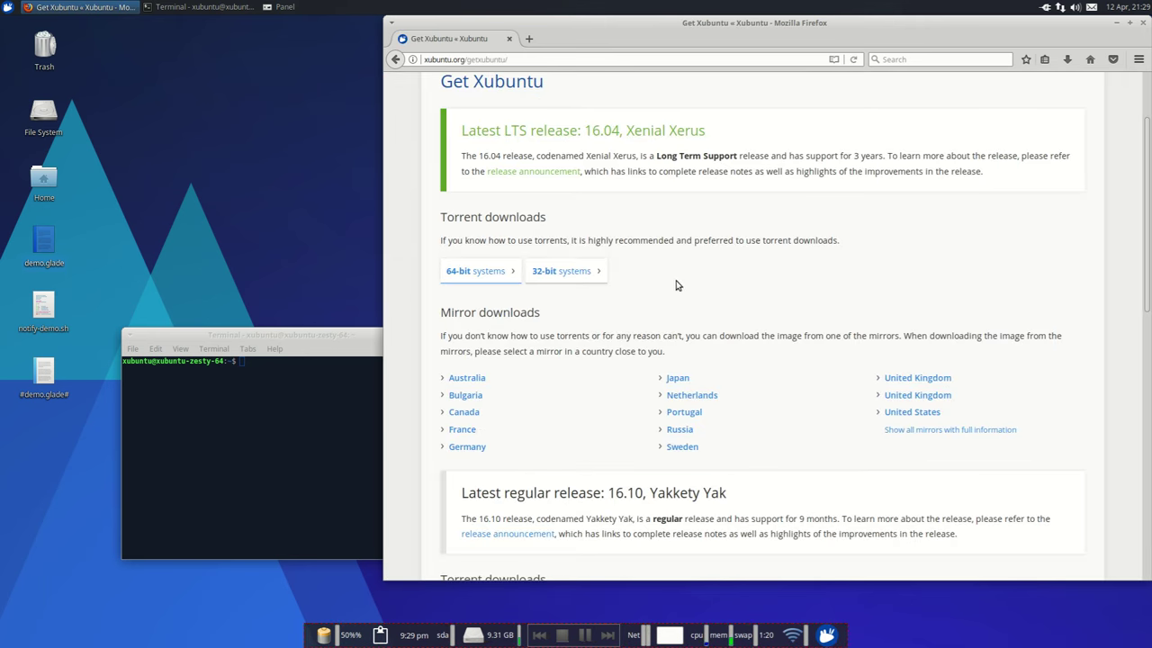
{"action": "scroll", "coordinate": [686, 281], "scroll_direction": "down", "scroll_amount": 2}
{"action": "scroll", "coordinate": [686, 281], "scroll_direction": "down", "scroll_amount": 2}
{"action": "left_click", "coordinate": [476, 429]}
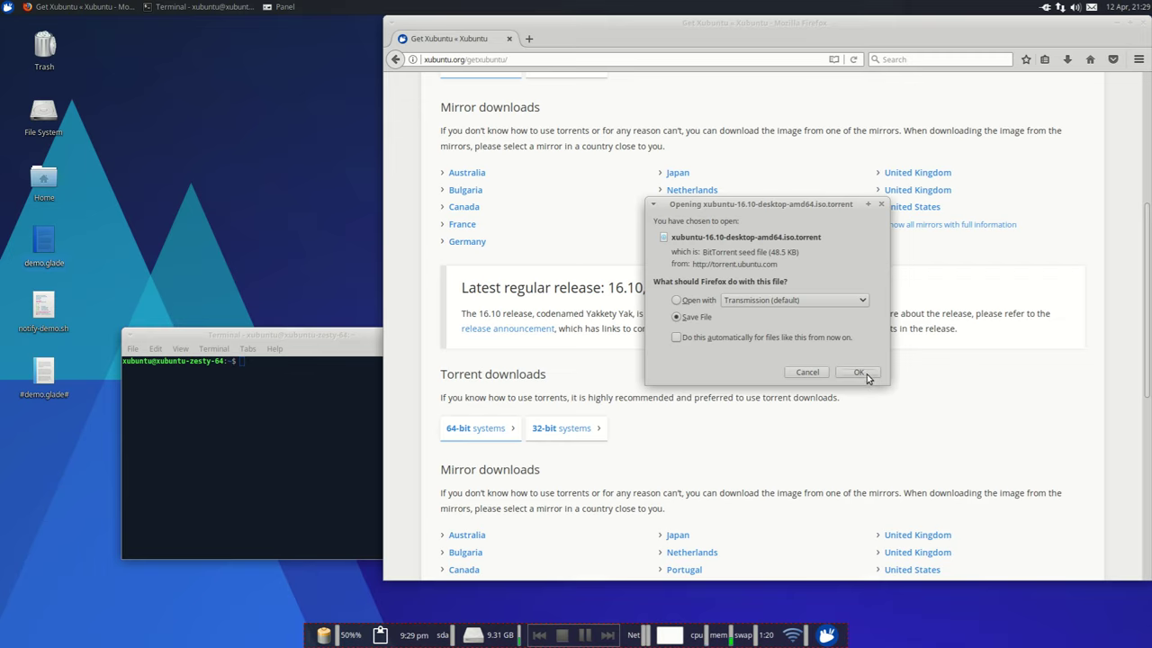
{"action": "left_click", "coordinate": [860, 372]}
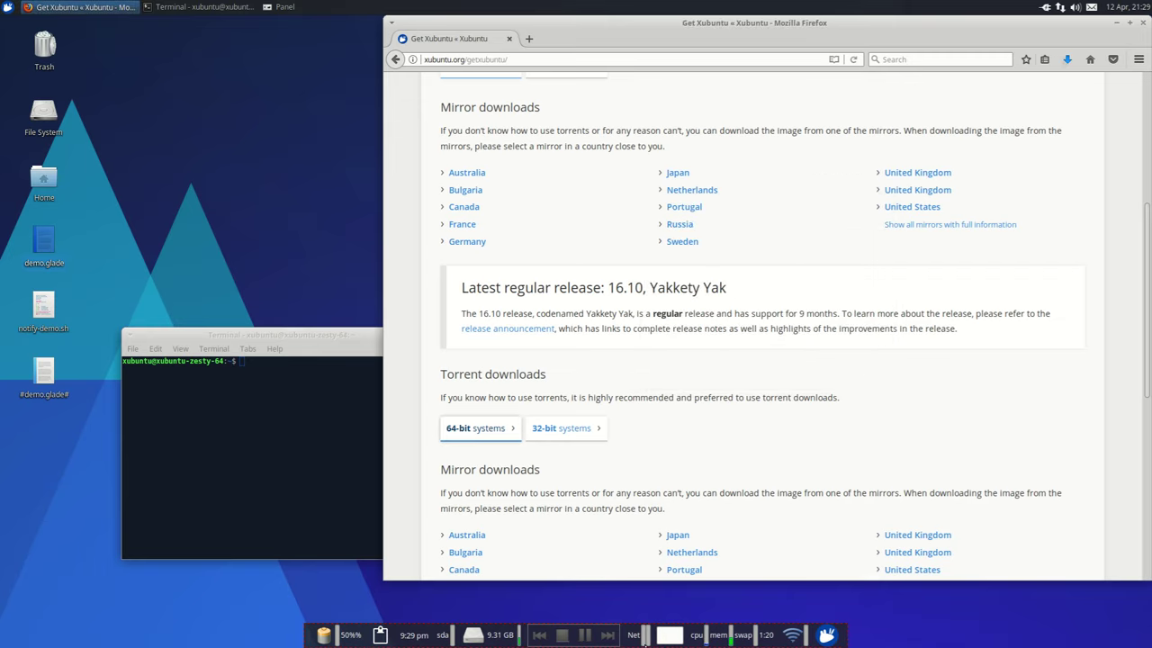
- Check the network monitor on the panel and view the browser's recent downloads
{"action": "mouse_move", "coordinate": [646, 639]}
{"action": "left_click", "coordinate": [1069, 60]}
{"action": "left_click", "coordinate": [1069, 59]}
- Start downloading xubuntu-16.10-desktop-amd64.iso from the United States mirror of the 16.10 release
{"action": "scroll", "coordinate": [822, 419], "scroll_direction": "down", "scroll_amount": 5}
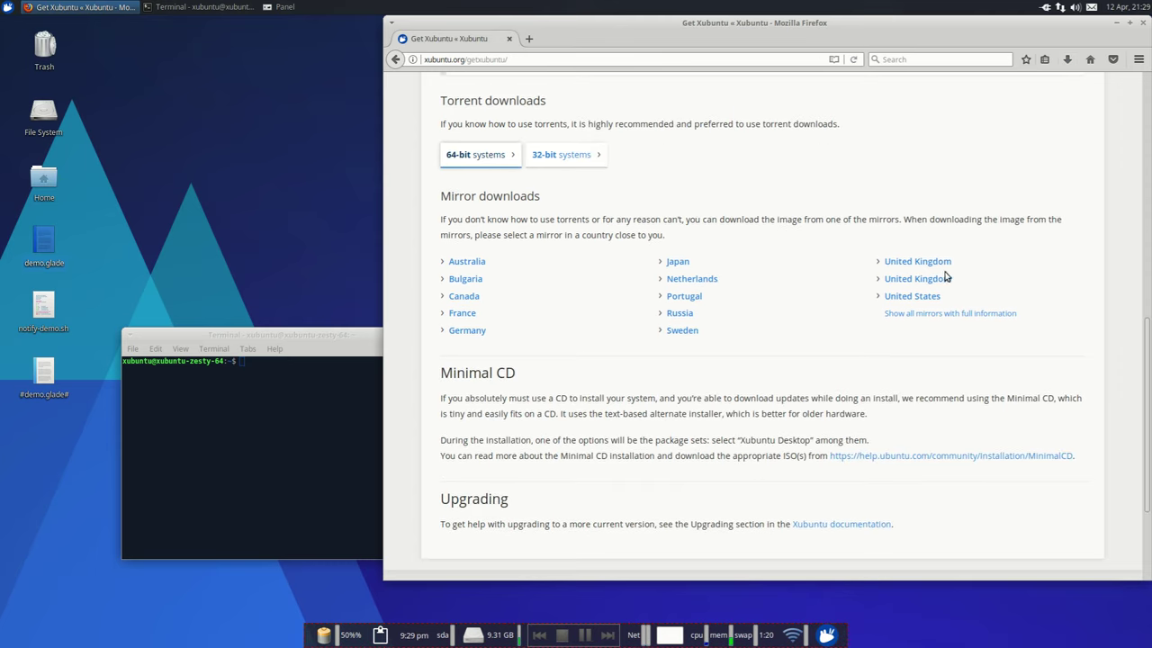
{"action": "left_click", "coordinate": [928, 298]}
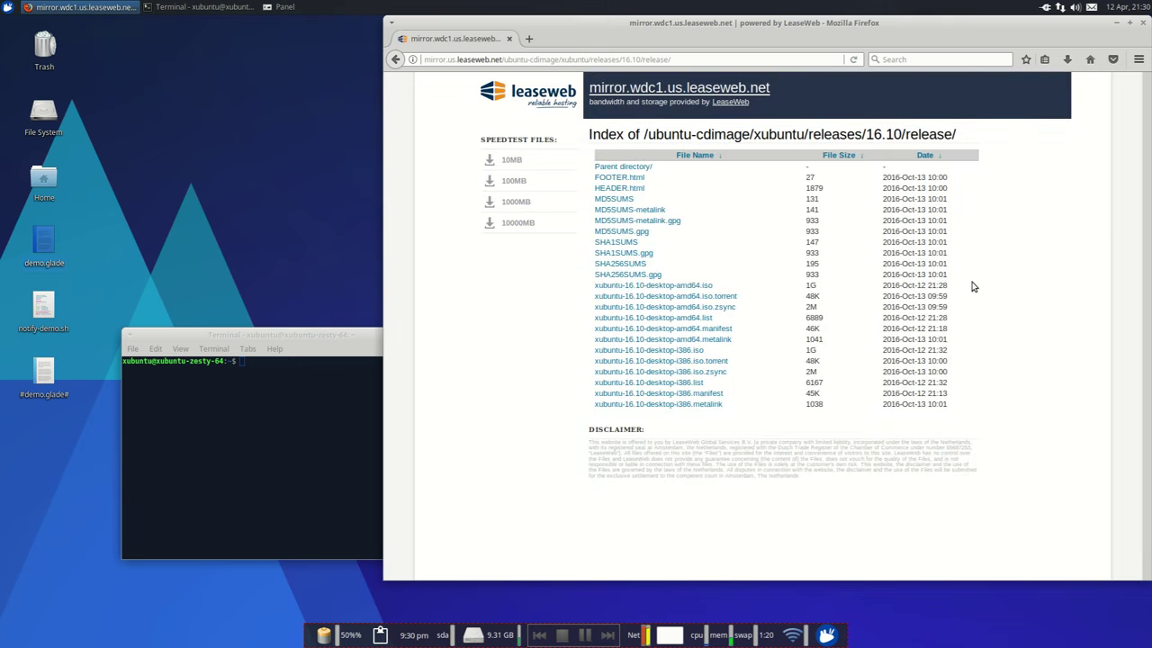
{"action": "left_click", "coordinate": [684, 285]}
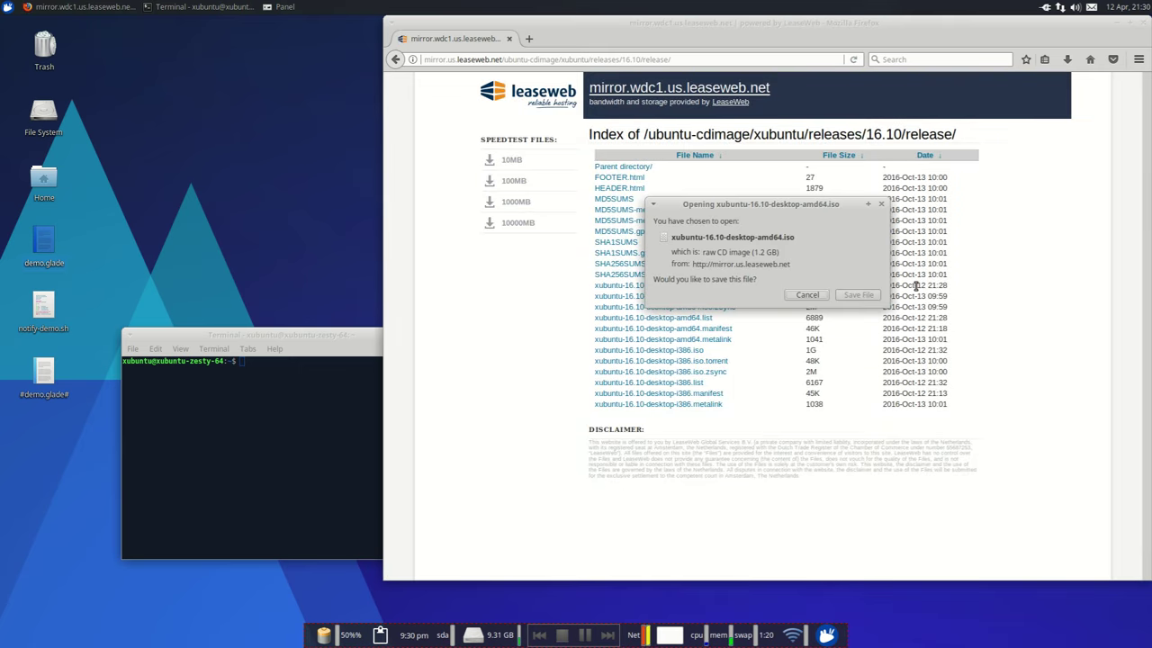
{"action": "left_click", "coordinate": [851, 295]}
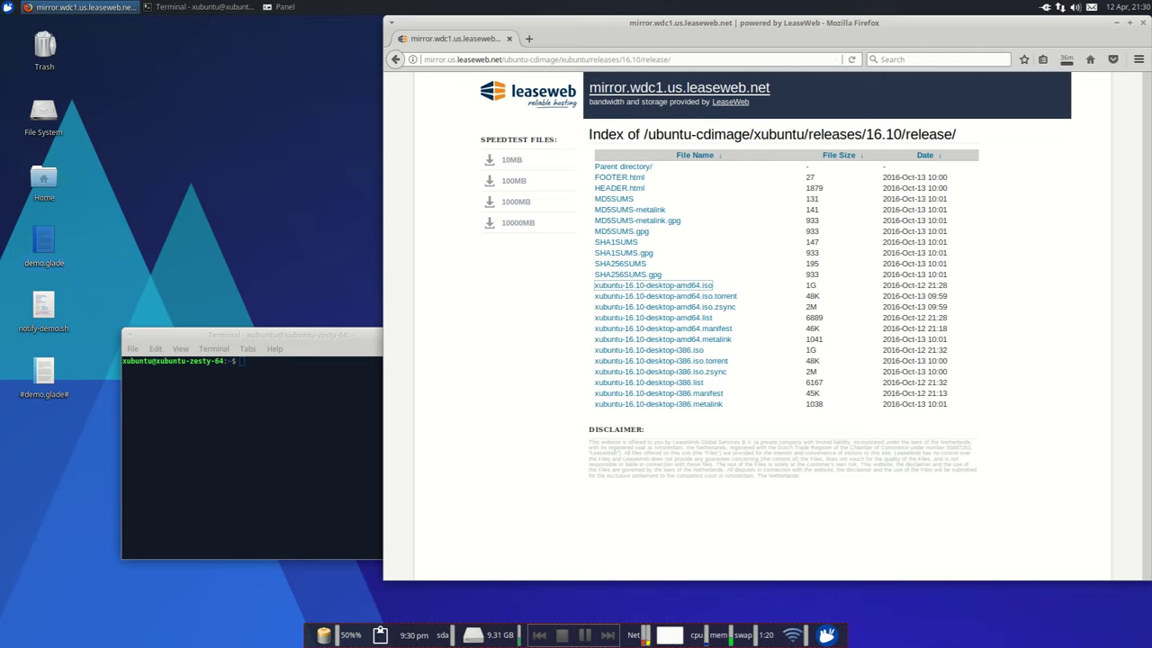
- Cancel the ISO download and close the browser and the terminal
{"action": "left_click", "coordinate": [1066, 59]}
{"action": "left_click", "coordinate": [1058, 90]}
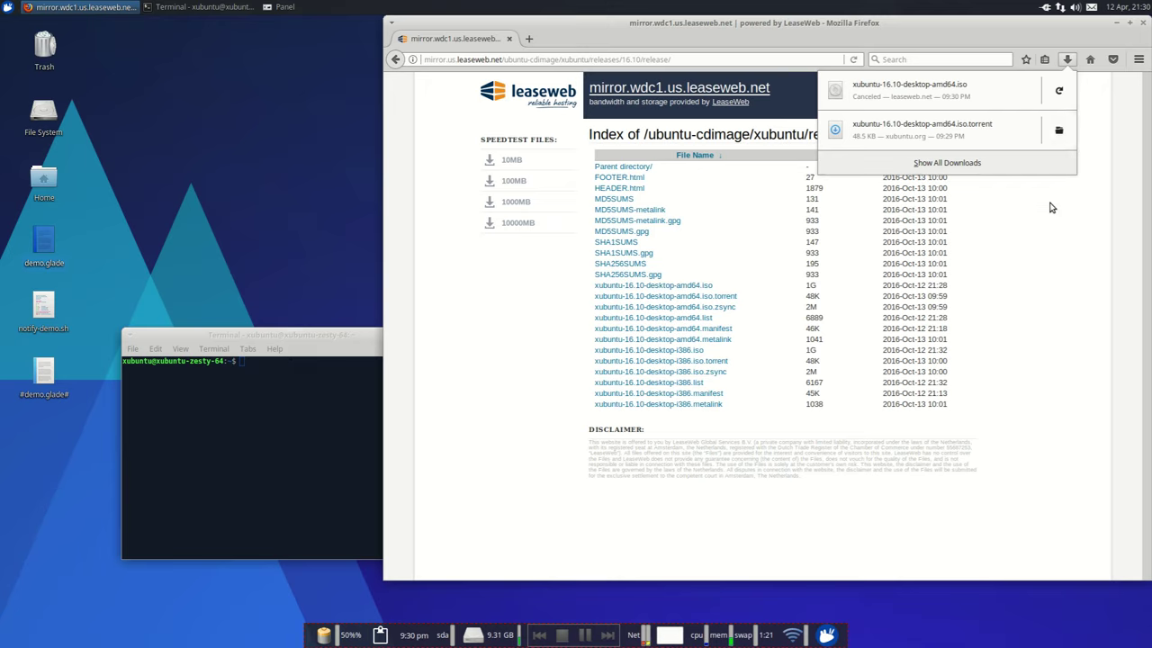
{"action": "left_click", "coordinate": [1054, 209]}
{"action": "left_click", "coordinate": [1144, 21]}
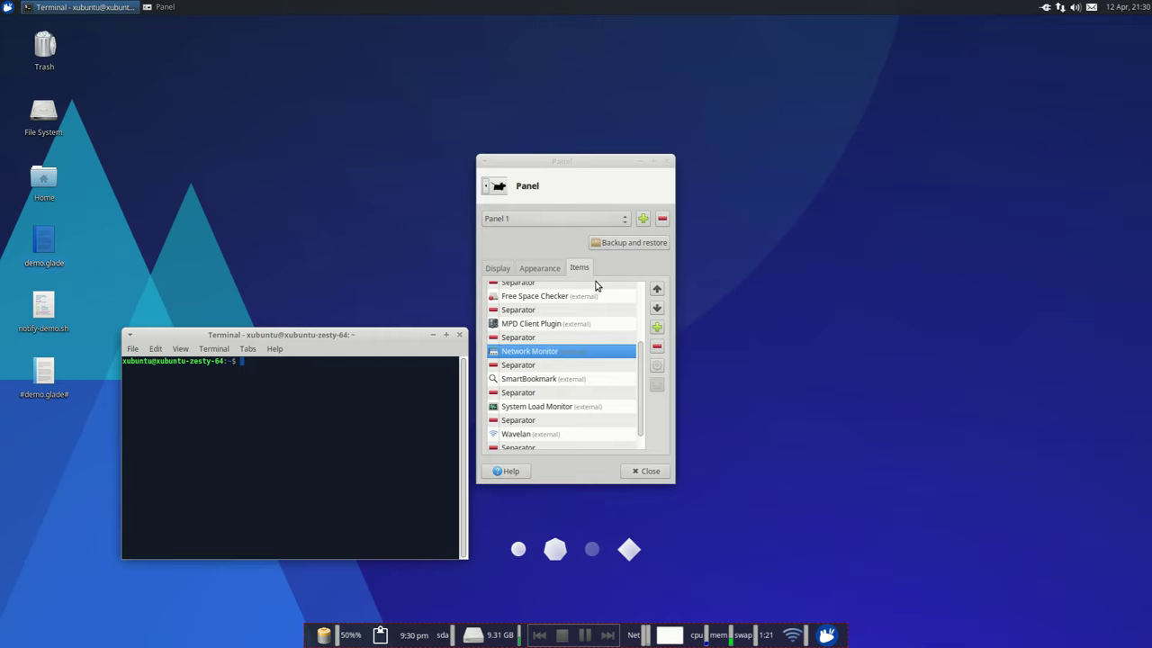
{"action": "left_click", "coordinate": [461, 335]}
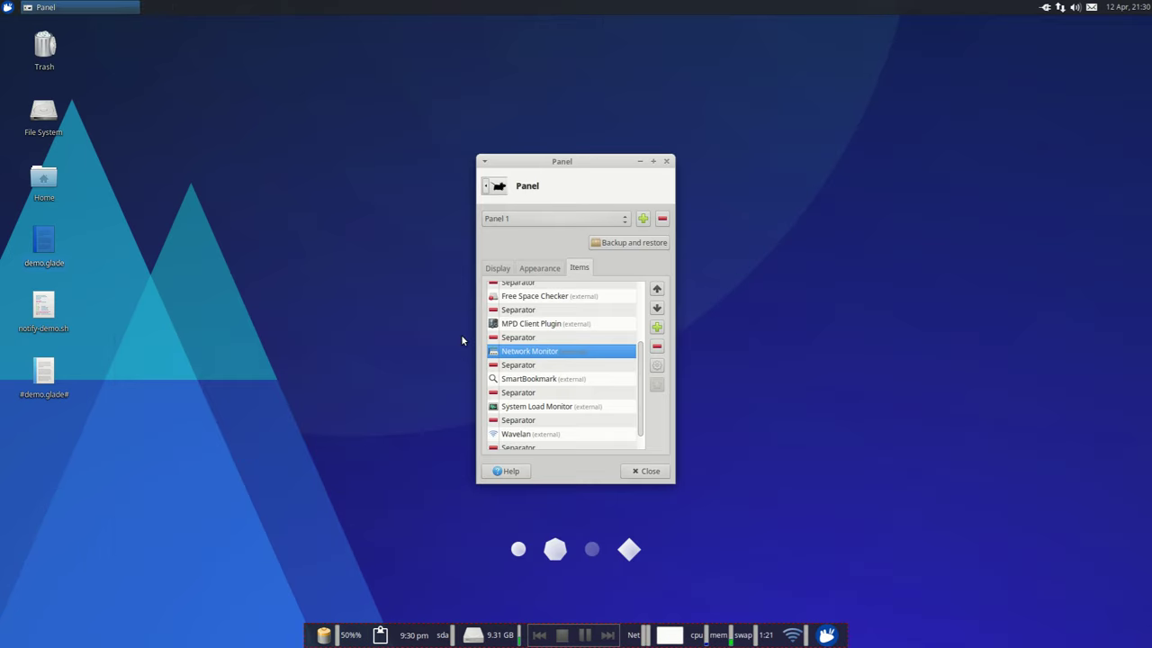
- Select the SmartBookmark item, search for "xubuntu" from its panel plugin and close the browser
{"action": "left_click", "coordinate": [559, 380]}
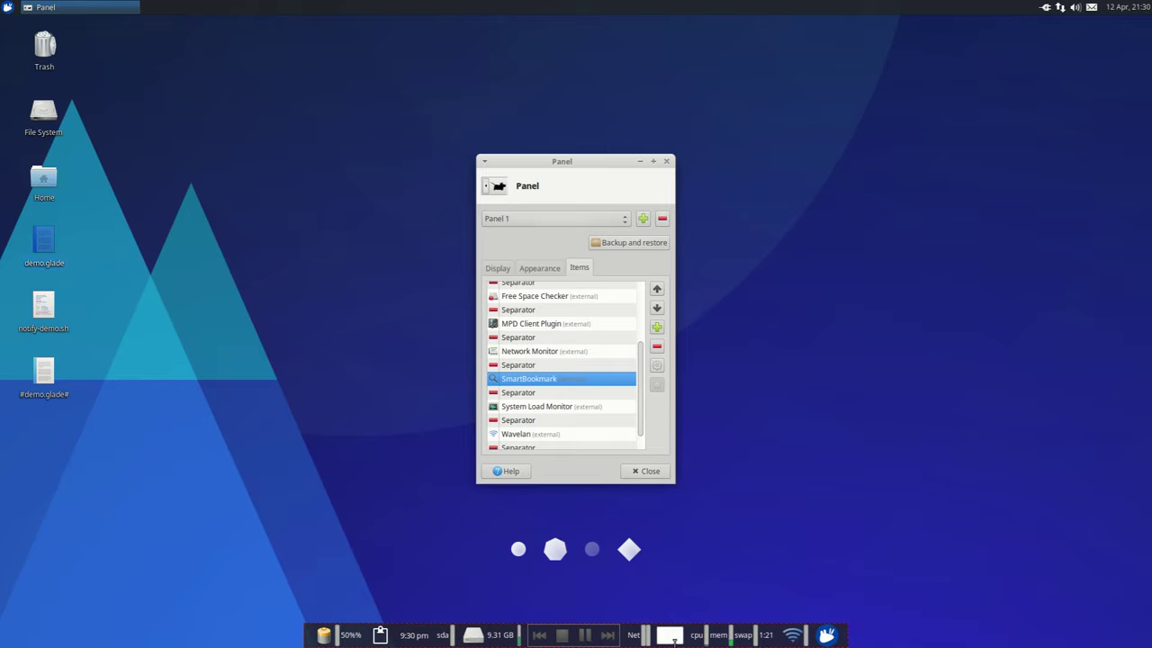
{"action": "left_click", "coordinate": [671, 636]}
{"action": "type", "text": "xubuntu"}
{"action": "key", "text": "Return"}
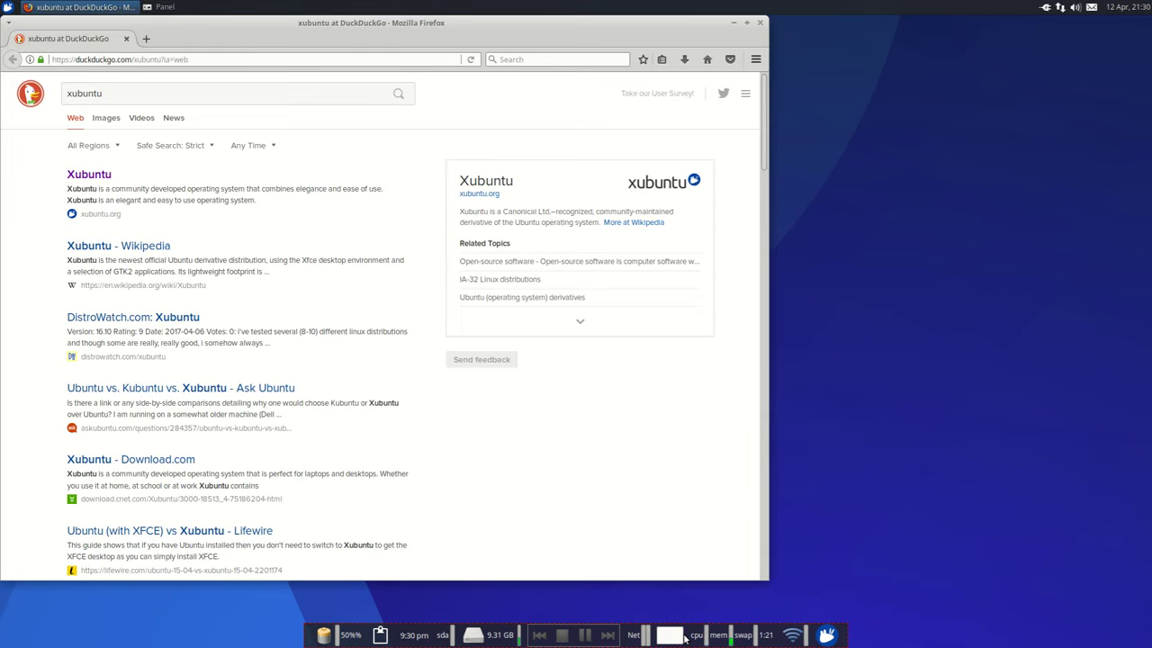
{"action": "left_click", "coordinate": [762, 25]}
- Enable xfce4-taskmanager as the system monitor in the System Load Monitor plugin's properties, and test its launch from the panel
{"action": "left_click", "coordinate": [589, 407]}
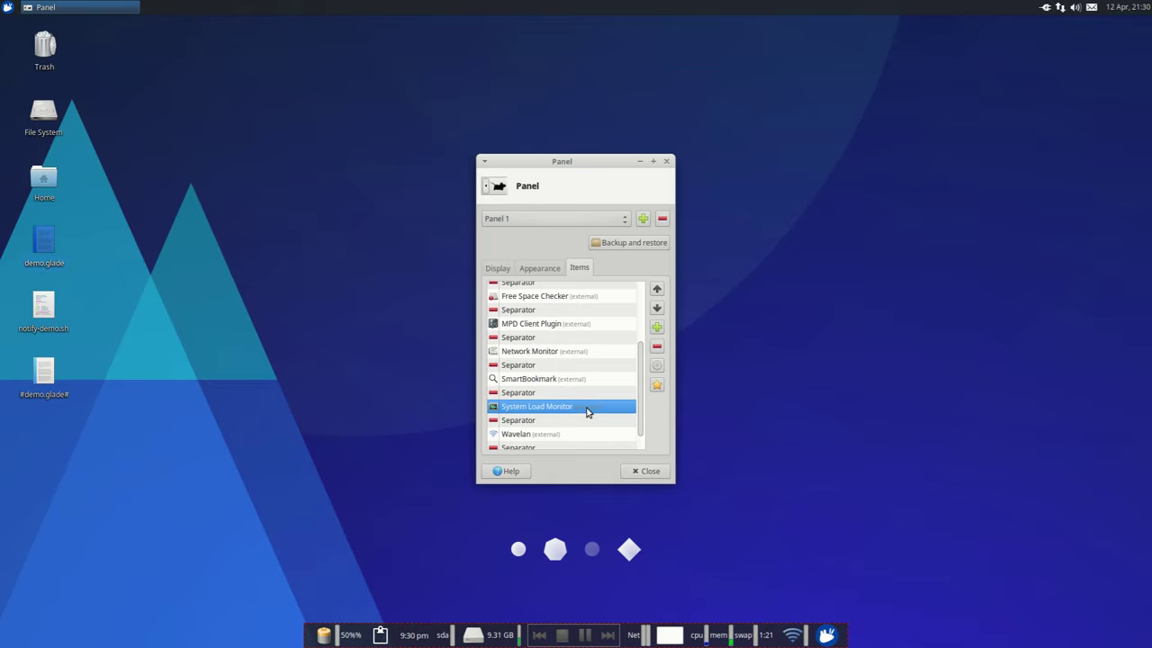
{"action": "right_click", "coordinate": [731, 639]}
{"action": "left_click", "coordinate": [758, 552]}
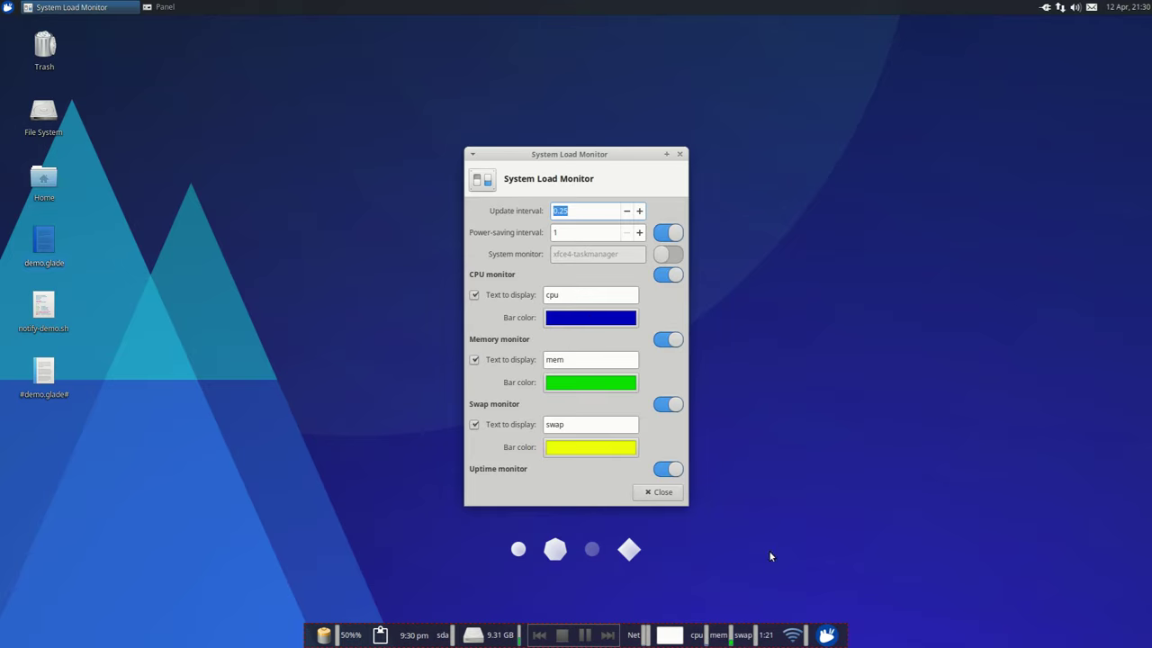
{"action": "left_click", "coordinate": [666, 254]}
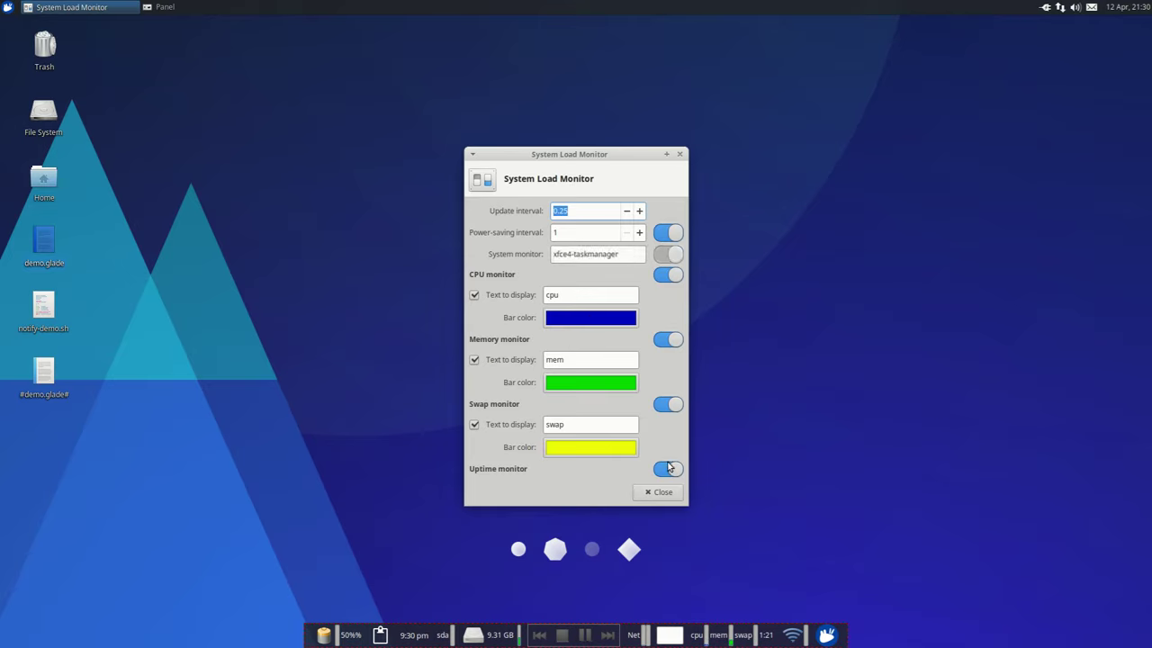
{"action": "left_click", "coordinate": [662, 493]}
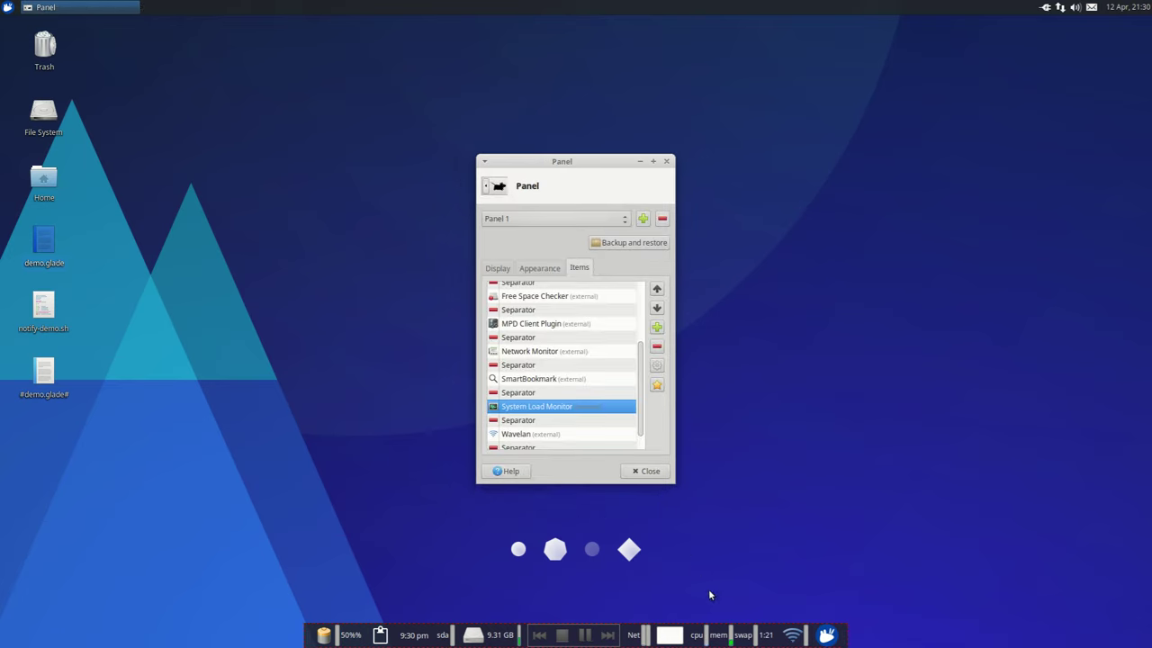
{"action": "left_click", "coordinate": [720, 635]}
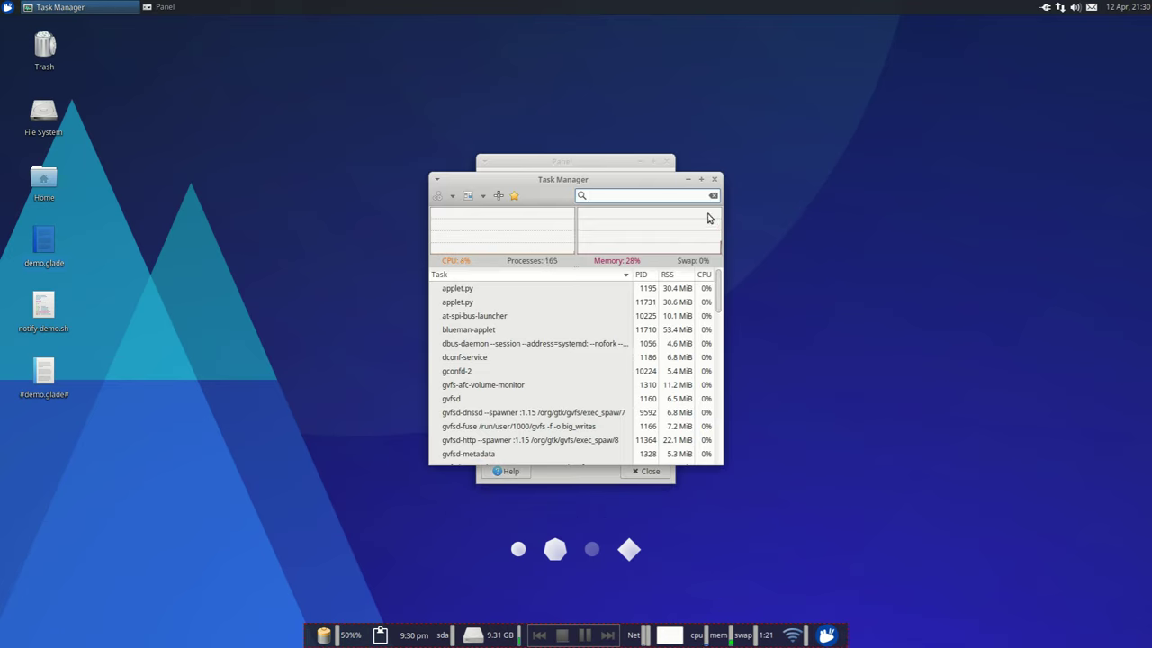
{"action": "left_click", "coordinate": [712, 181]}
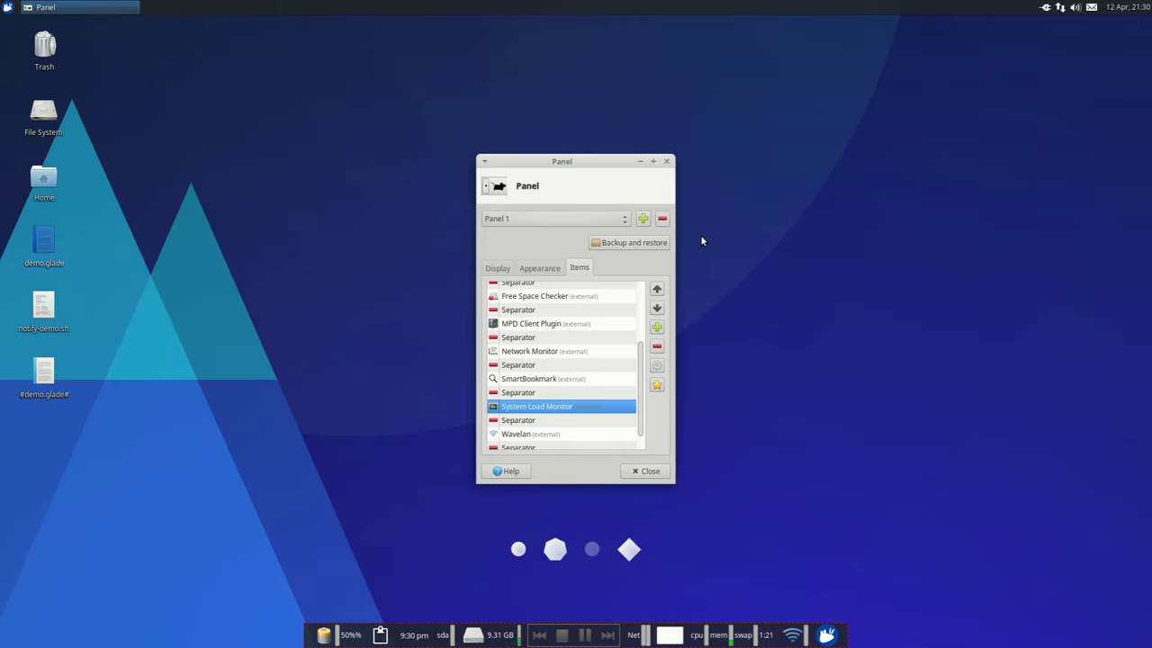
- Select the Wavelan item, inspect its indicator on the panel and view its About information
{"action": "left_click", "coordinate": [553, 436]}
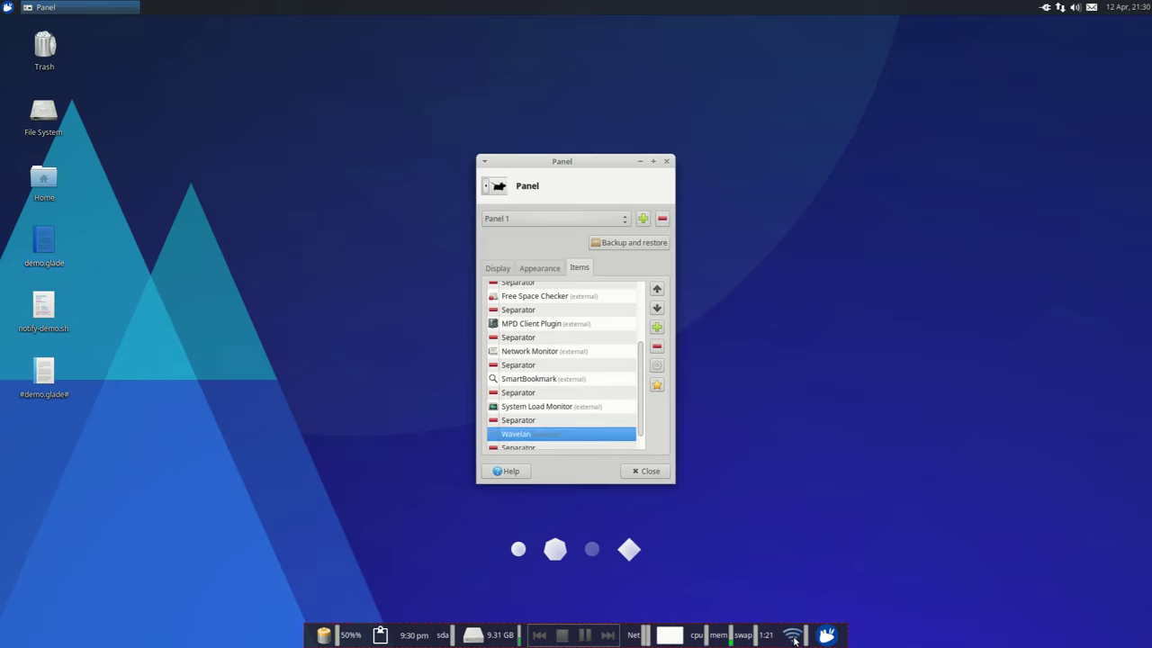
{"action": "mouse_move", "coordinate": [794, 638]}
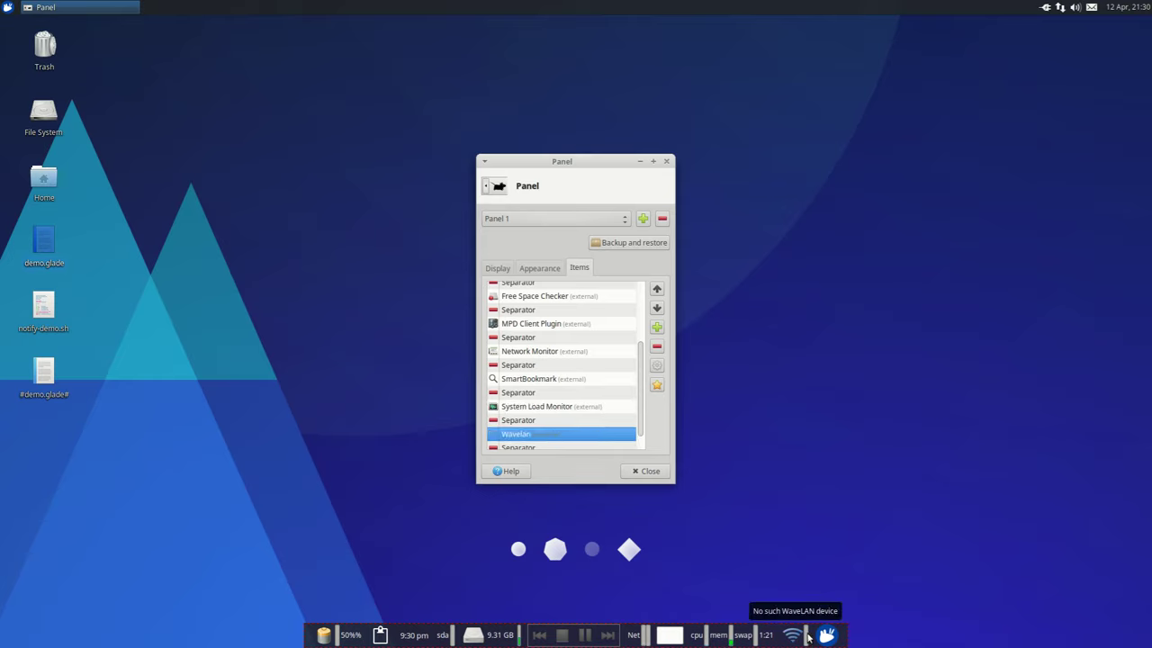
{"action": "left_click", "coordinate": [657, 374]}
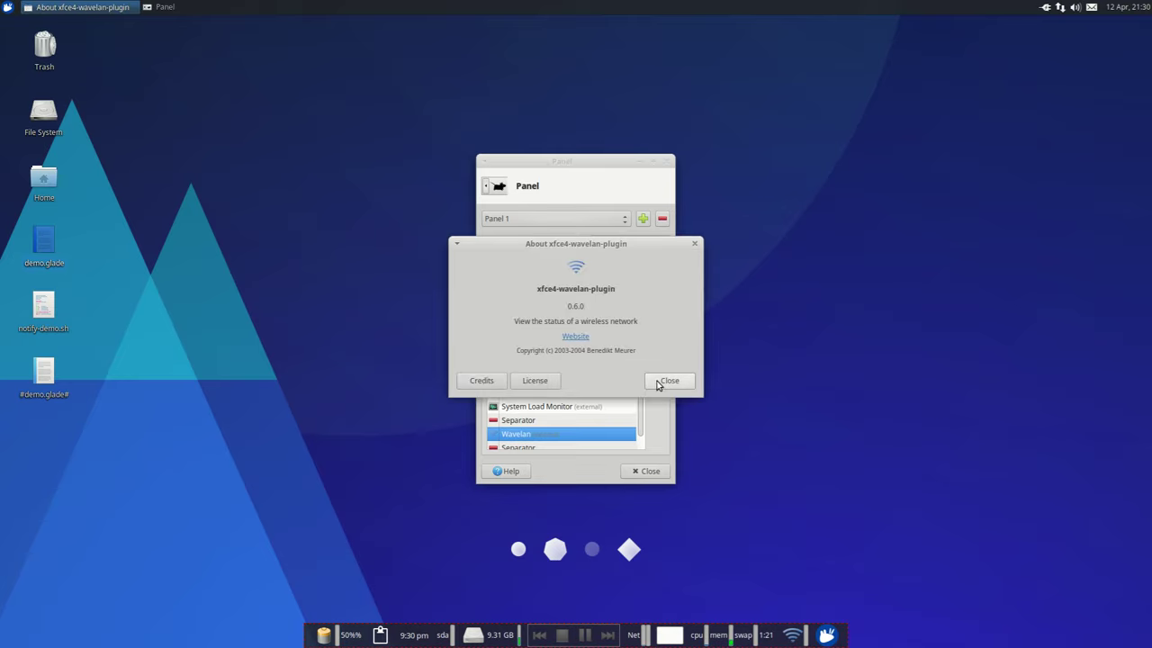
{"action": "left_click", "coordinate": [667, 381]}
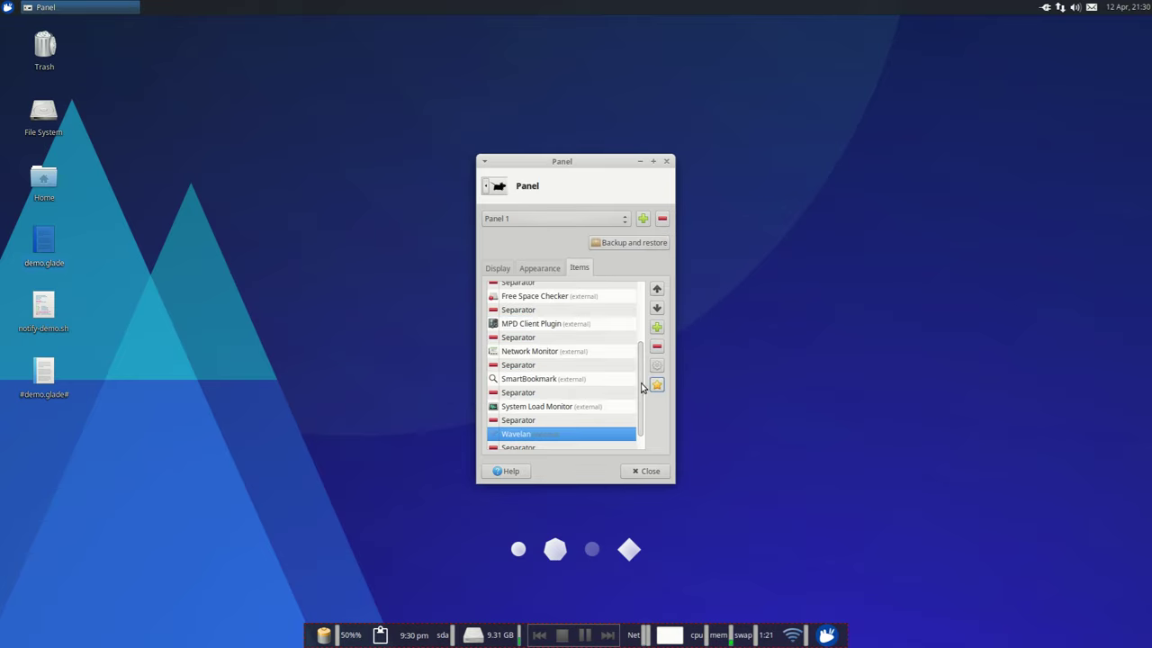
- Select the Whisker Menu item, open its menu from the panel, view its About information and close the panel preferences
{"action": "scroll", "coordinate": [610, 386], "scroll_direction": "down", "scroll_amount": 1}
{"action": "left_click", "coordinate": [567, 442]}
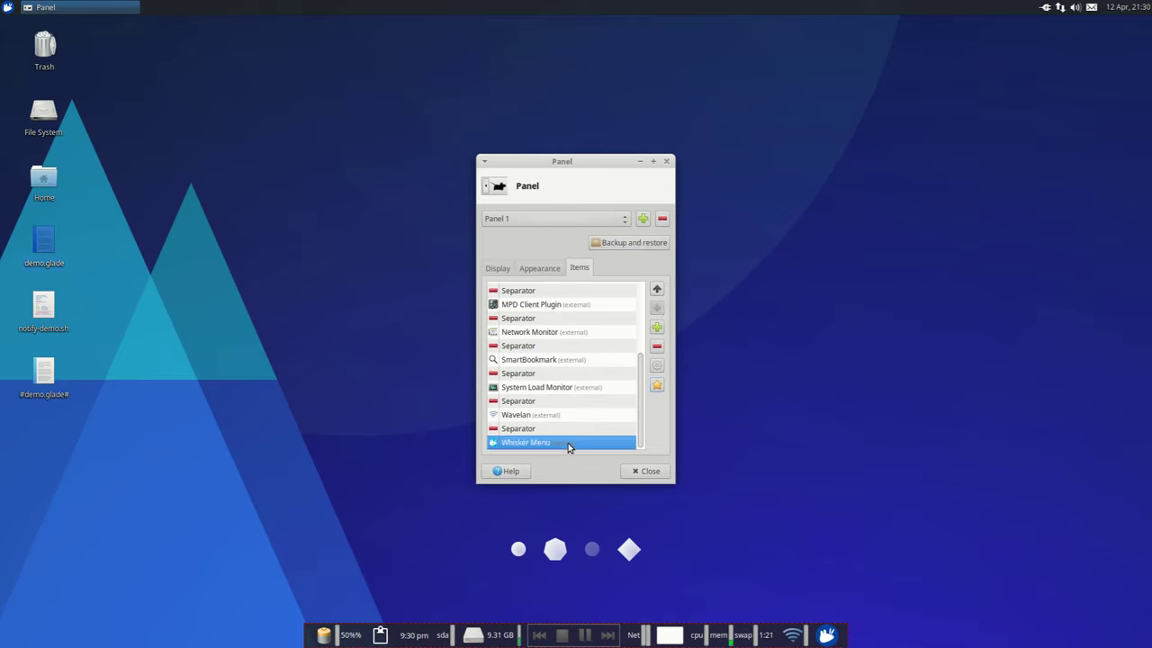
{"action": "left_click", "coordinate": [824, 636]}
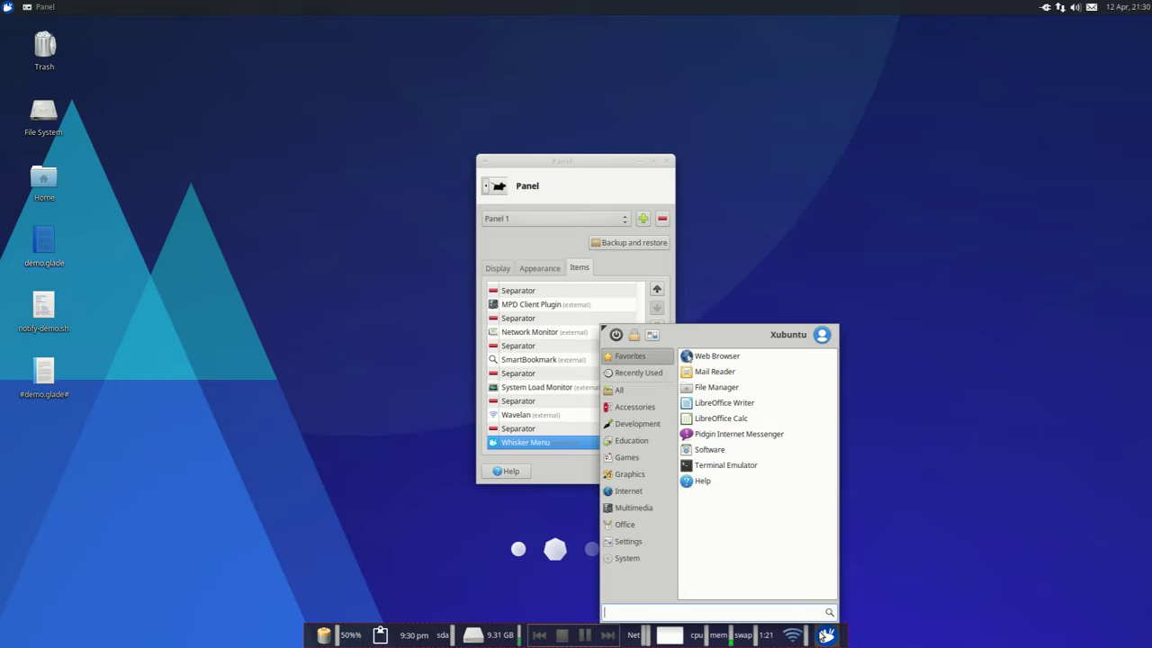
{"action": "left_click", "coordinate": [825, 636]}
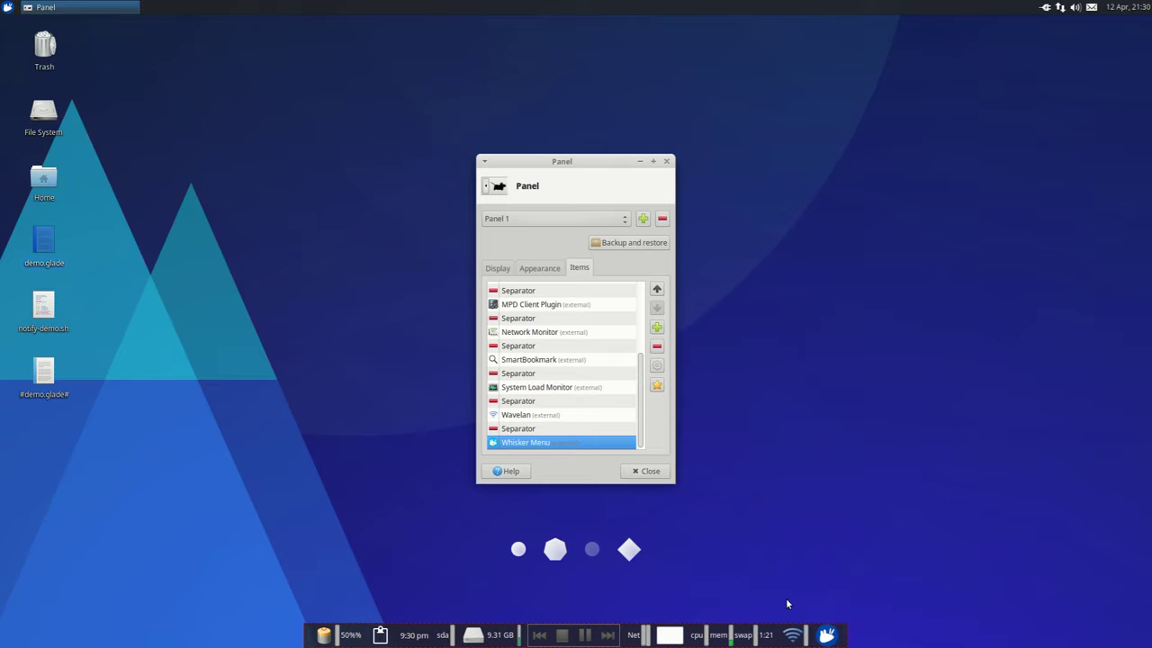
{"action": "left_click", "coordinate": [663, 392]}
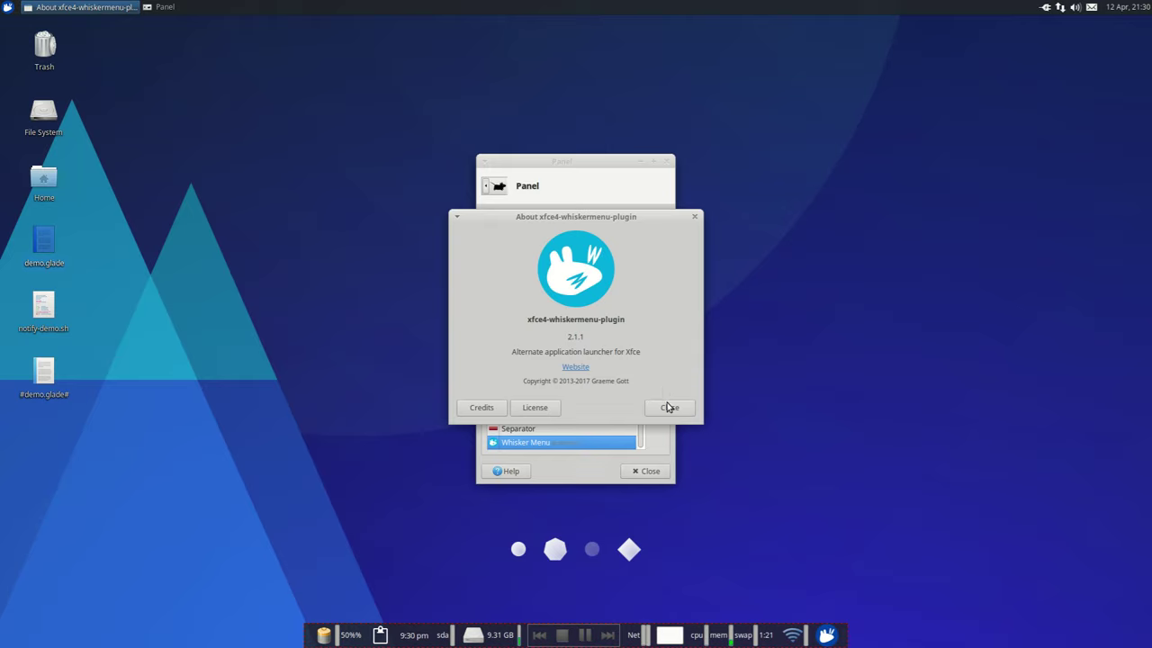
{"action": "left_click", "coordinate": [668, 410]}
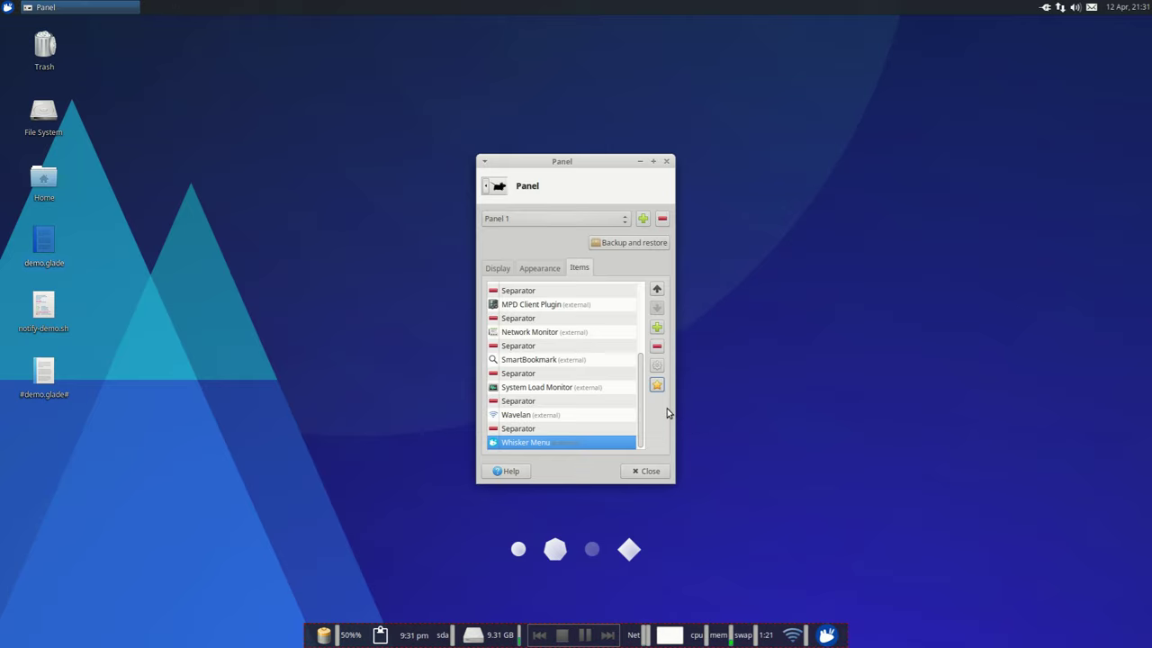
{"action": "left_click", "coordinate": [650, 470]}
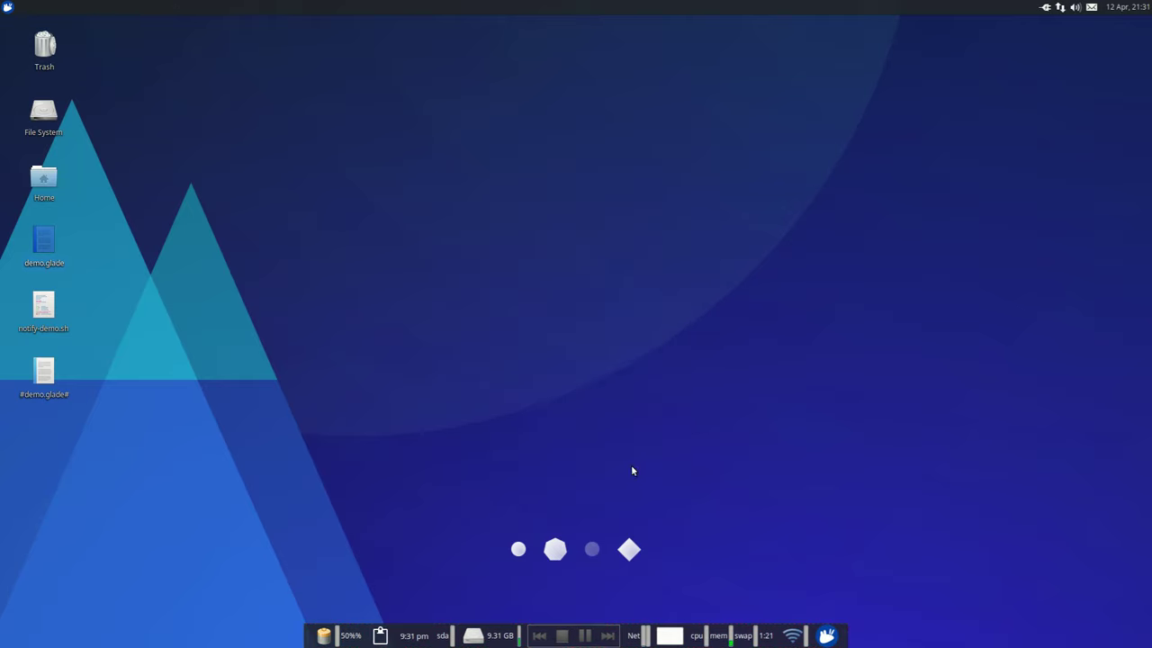
- Launch Xfce Panel Switch, apply the Zesty panel configuration and close the window
{"action": "left_click", "coordinate": [9, 7]}
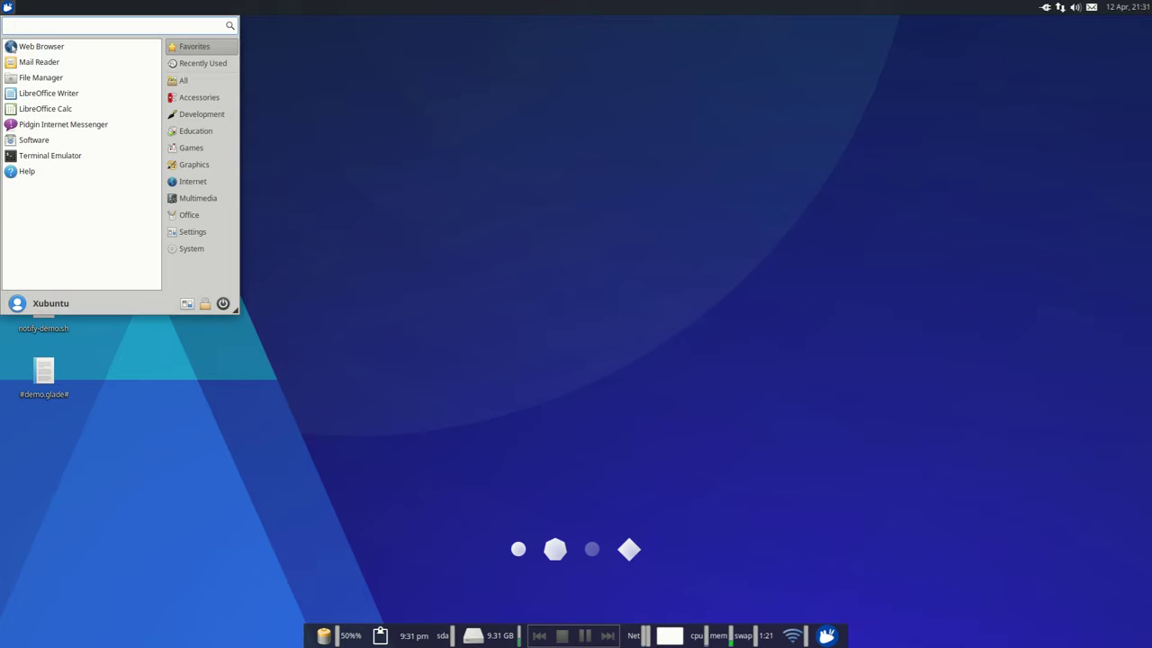
{"action": "type", "text": "switch"}
{"action": "key", "text": "Return"}
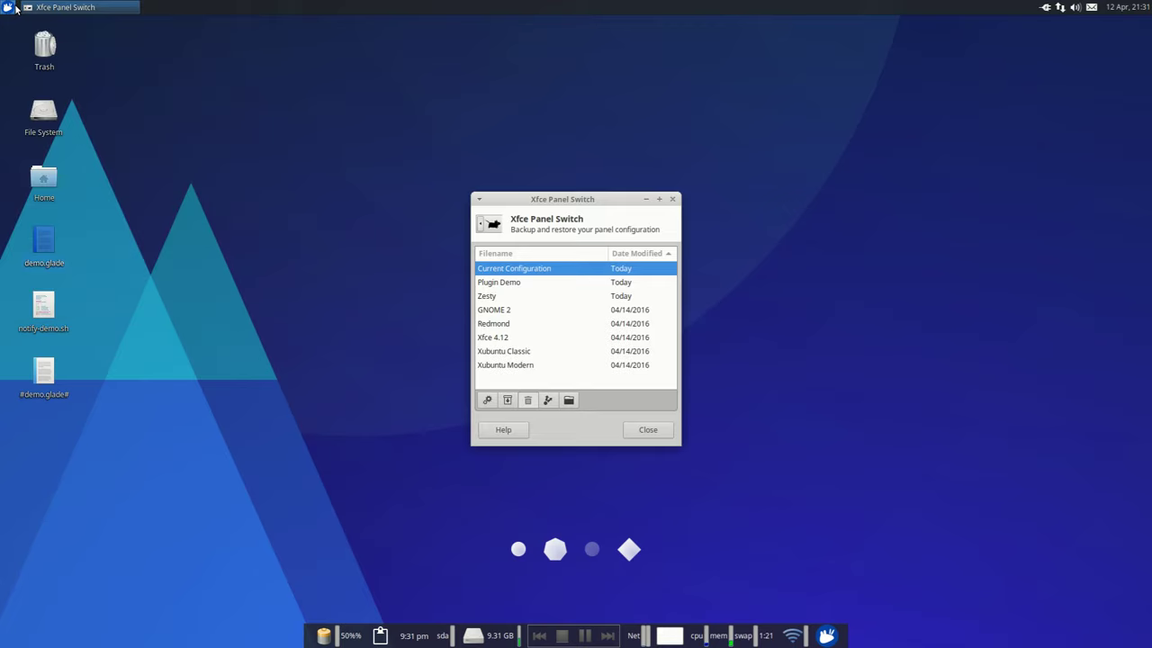
{"action": "left_click", "coordinate": [492, 403]}
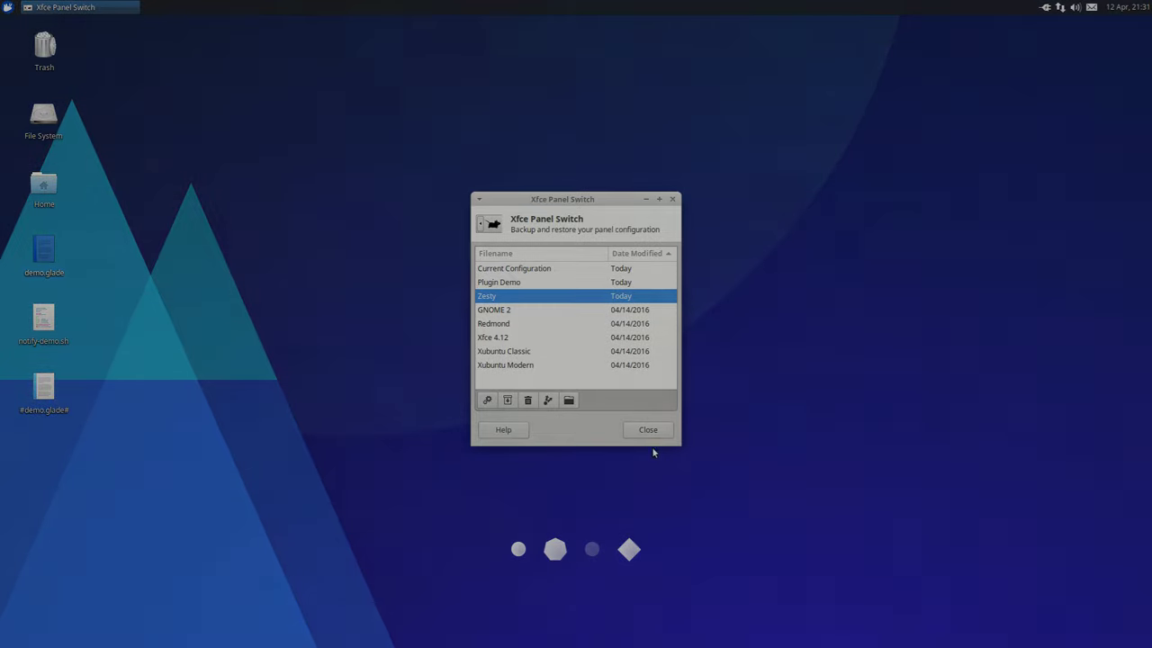
{"action": "left_click", "coordinate": [648, 430]}
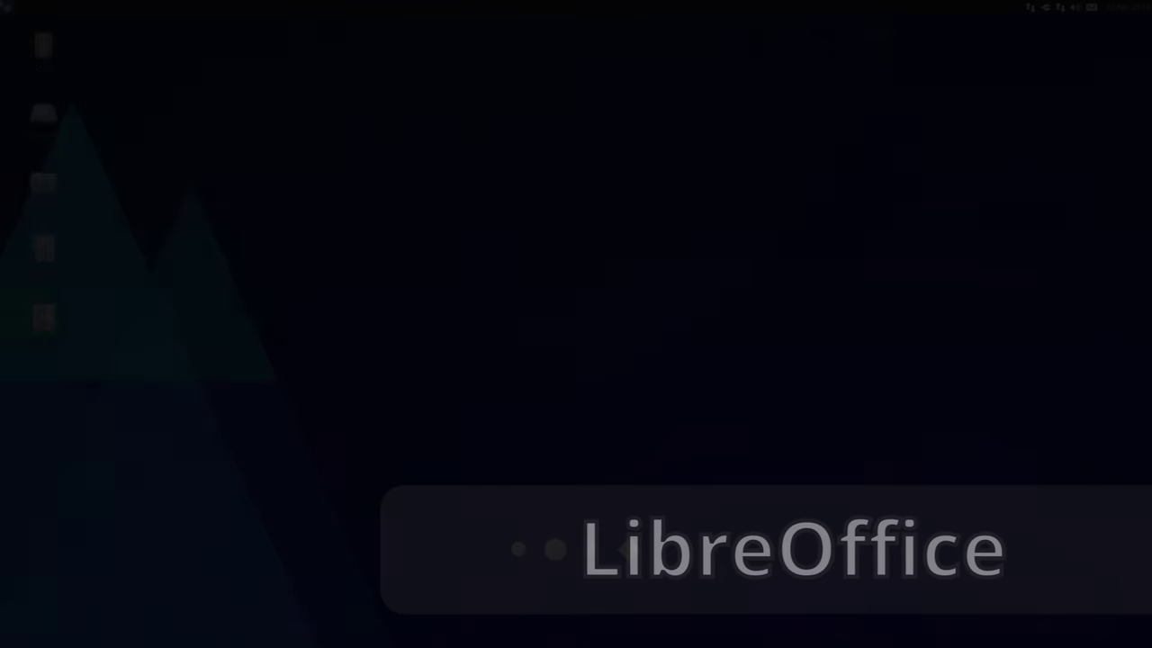
- Launch LibreOffice Writer, view its About information and close the dialog
{"action": "left_click", "coordinate": [47, 93]}
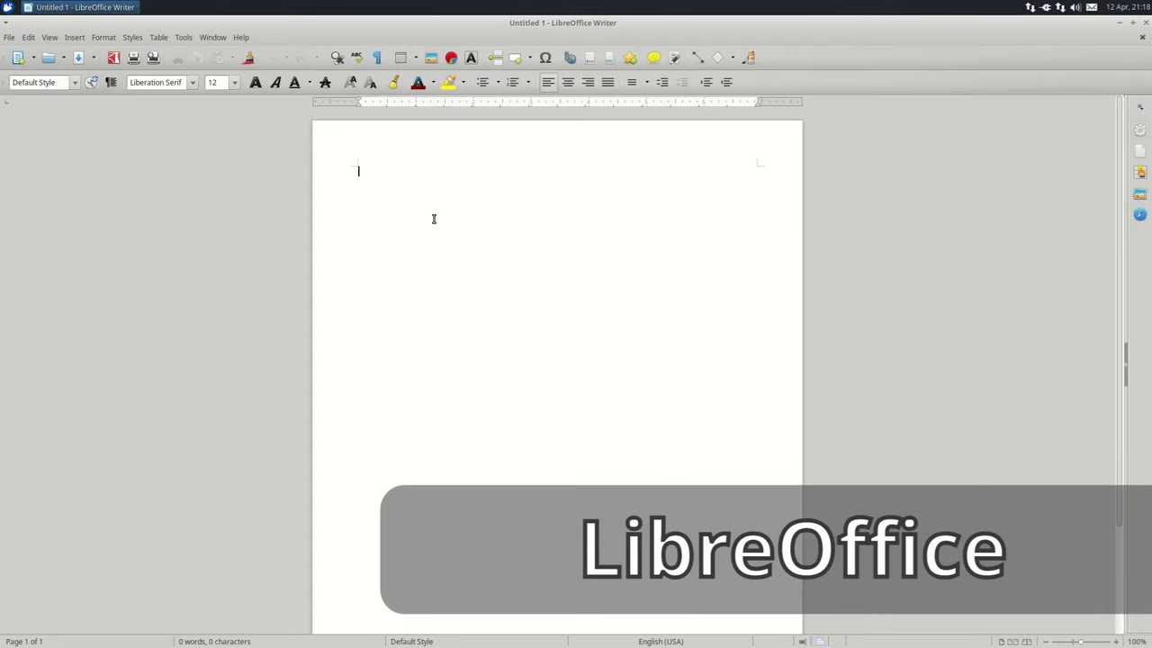
{"action": "left_click", "coordinate": [241, 39]}
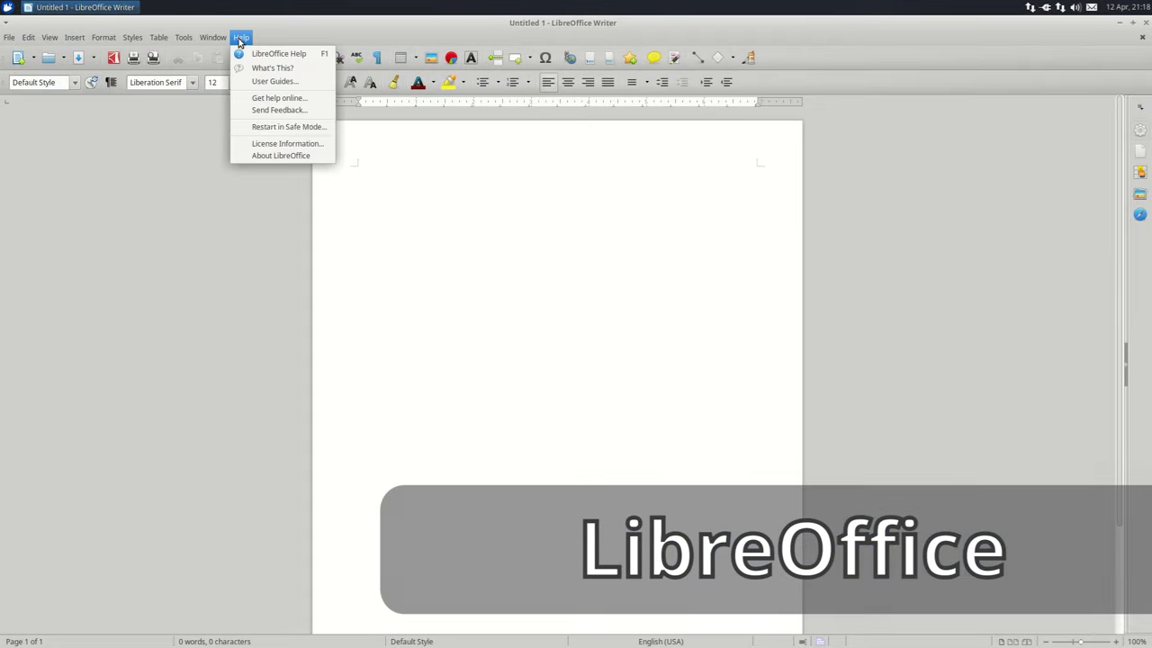
{"action": "left_click", "coordinate": [286, 155]}
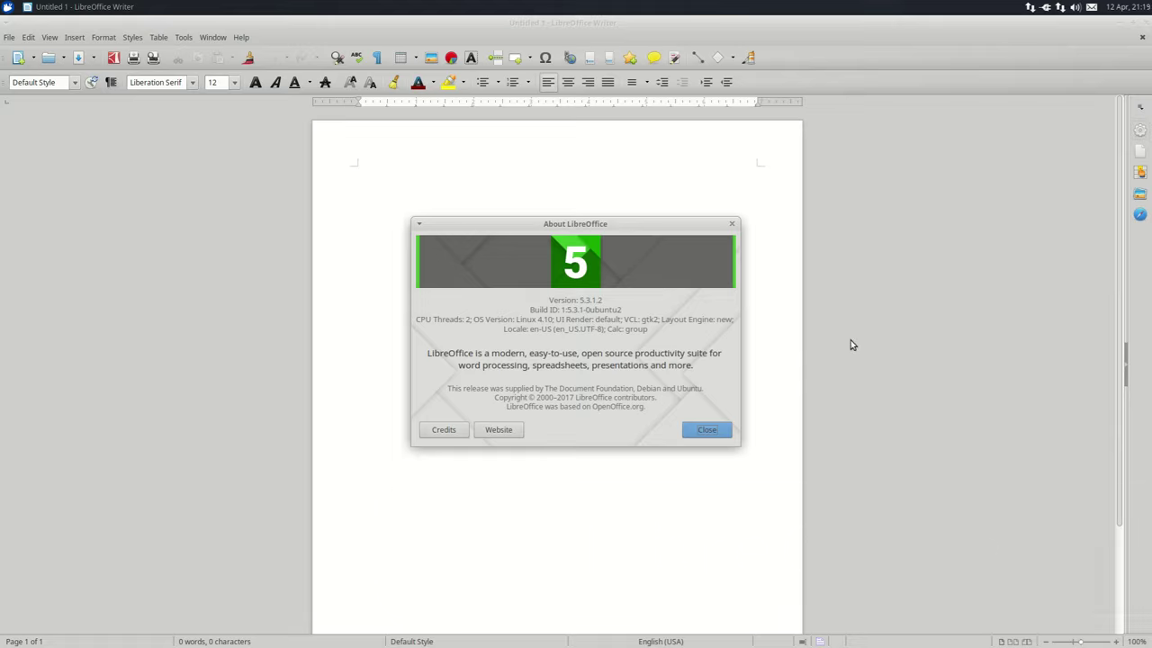
{"action": "left_click", "coordinate": [707, 431]}
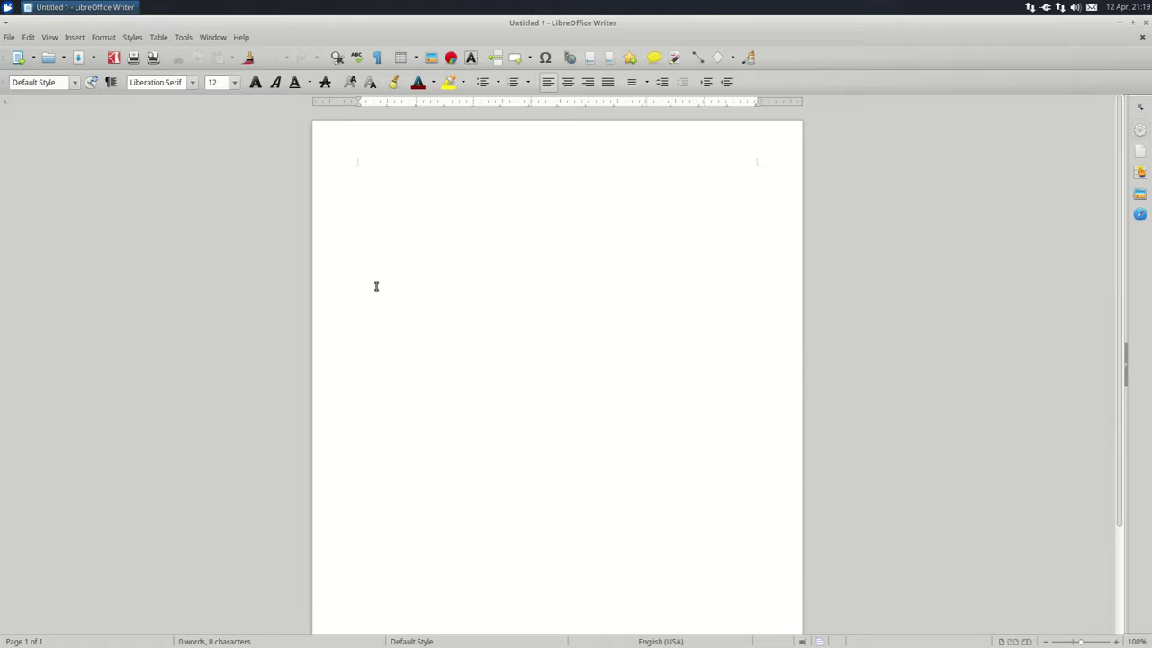
- Enable experimental features in LibreOffice's Advanced options and restart LibreOffice to apply them
{"action": "left_click", "coordinate": [185, 38]}
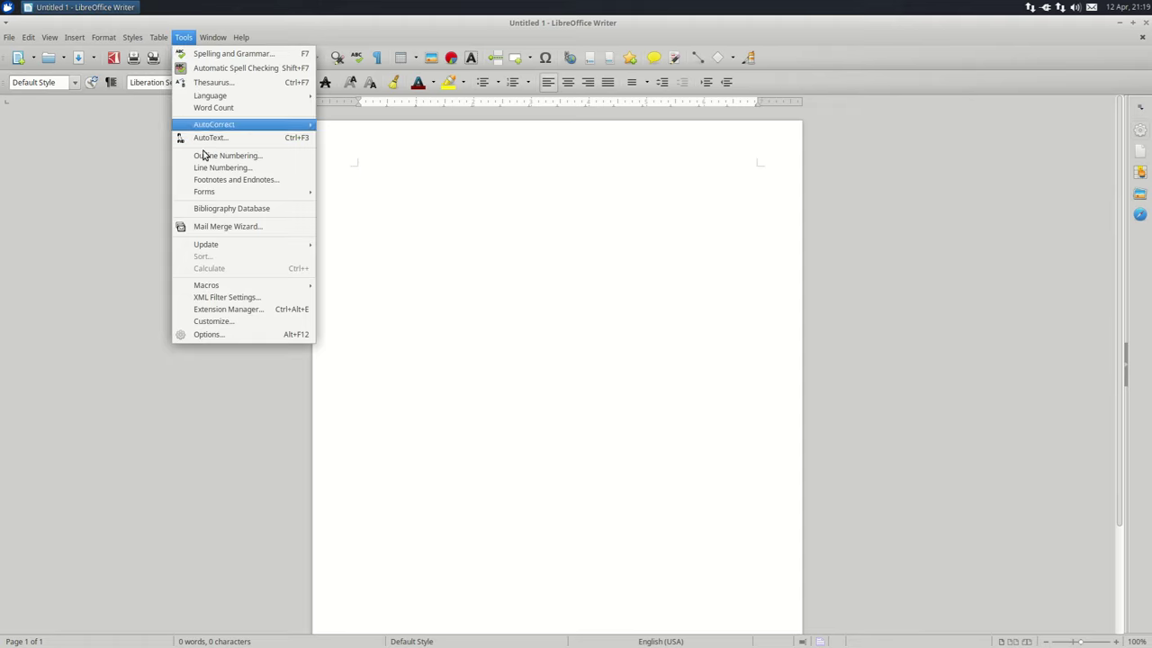
{"action": "left_click", "coordinate": [230, 334]}
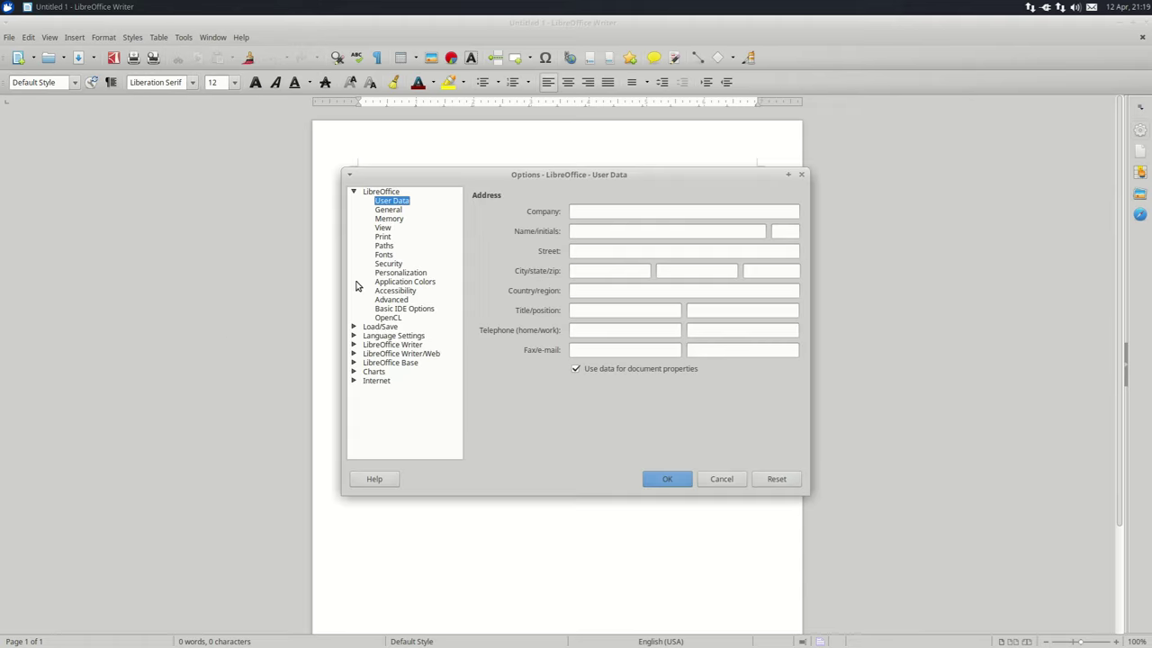
{"action": "left_click", "coordinate": [390, 300]}
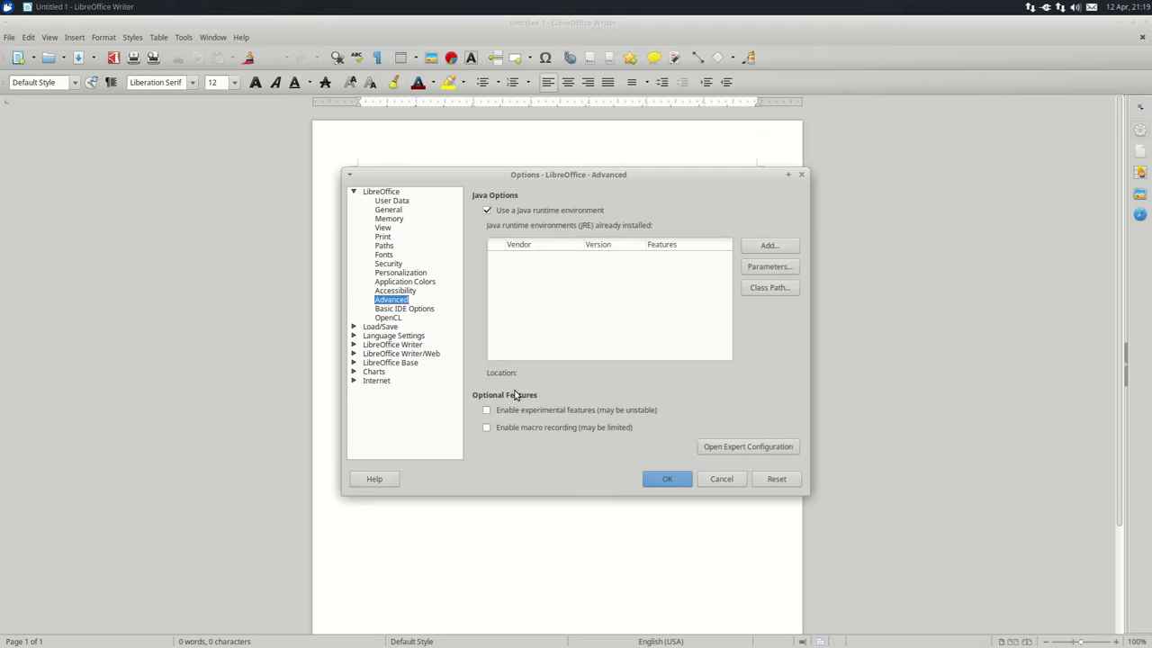
{"action": "left_click", "coordinate": [485, 411]}
{"action": "left_click", "coordinate": [666, 477]}
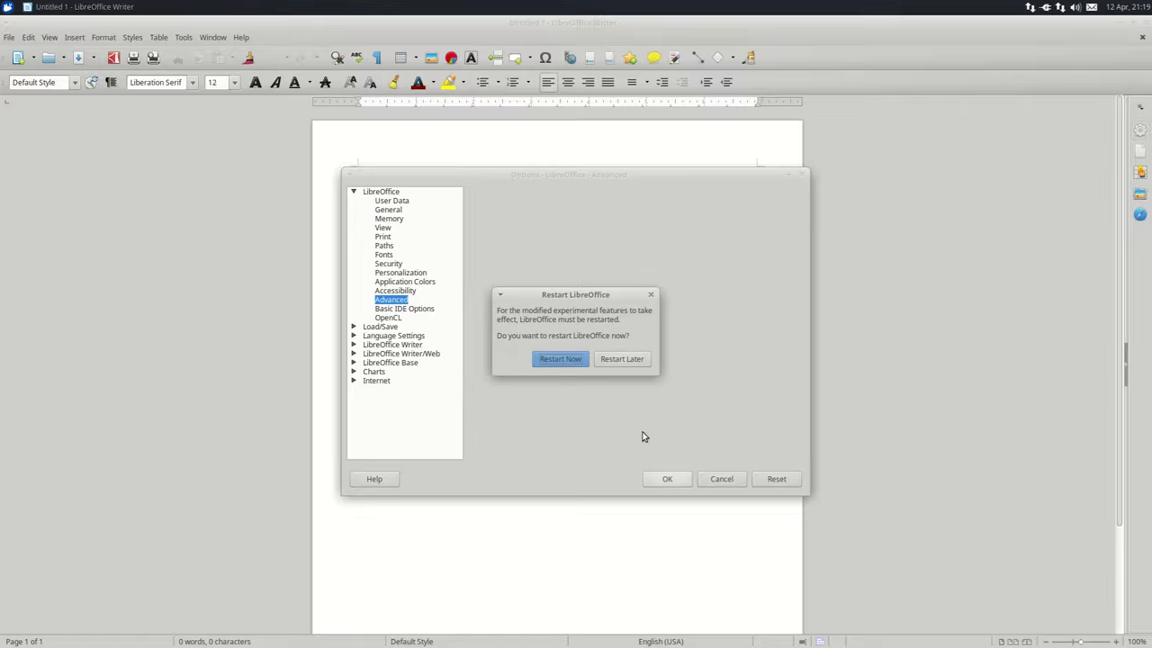
{"action": "left_click", "coordinate": [566, 358]}
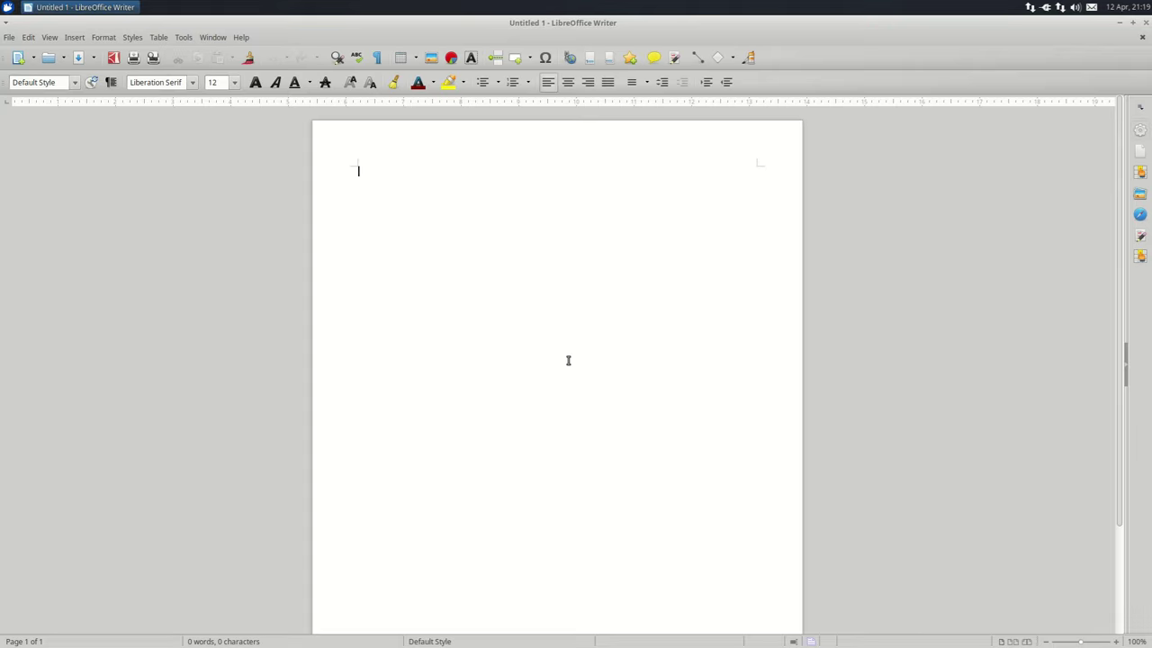
- Try Writer's Single toolbar layout, and switch the toolbar layout to Sidebar
{"action": "left_click", "coordinate": [46, 39]}
{"action": "mouse_move", "coordinate": [63, 112]}
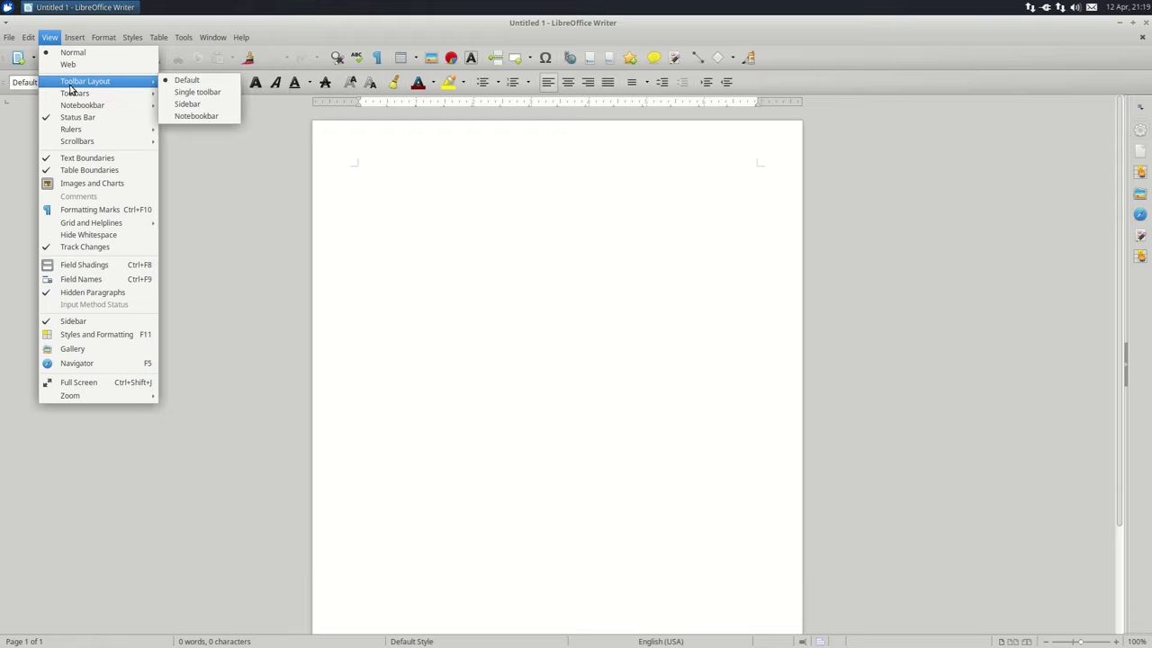
{"action": "left_click", "coordinate": [195, 93]}
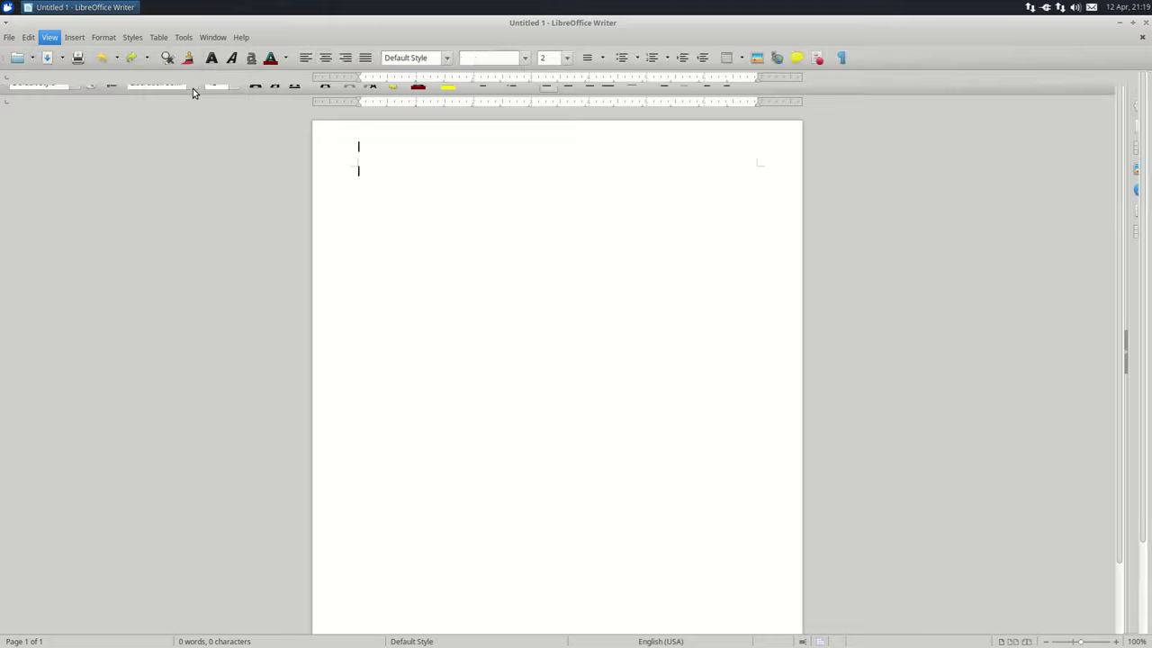
{"action": "left_click", "coordinate": [50, 36]}
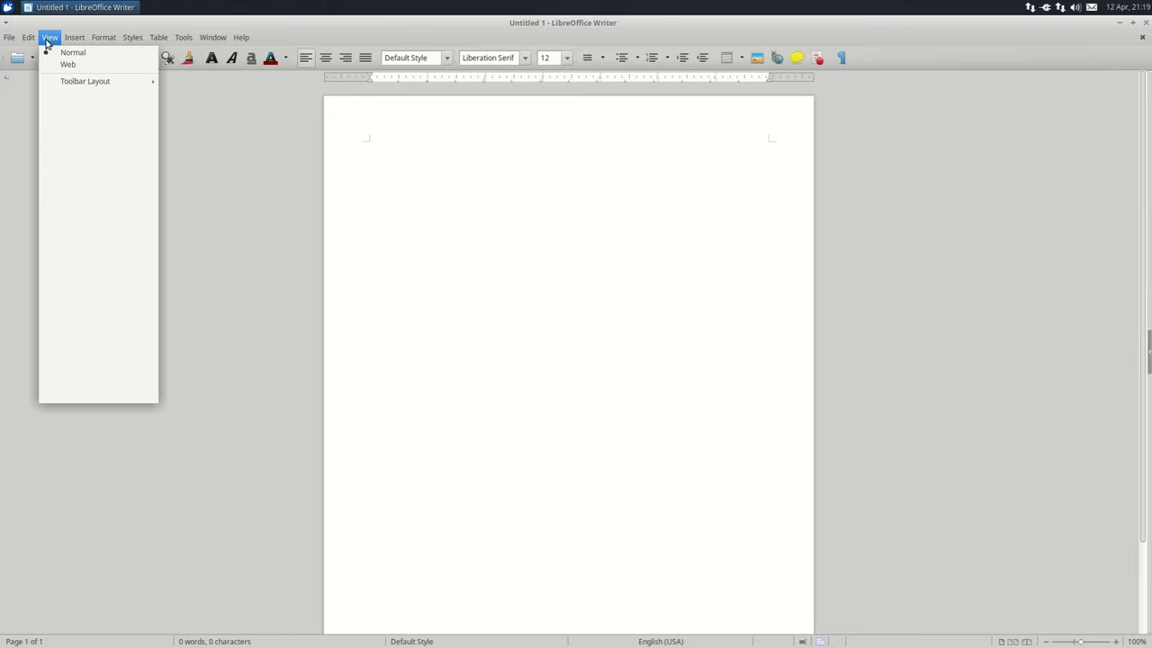
{"action": "mouse_move", "coordinate": [80, 85]}
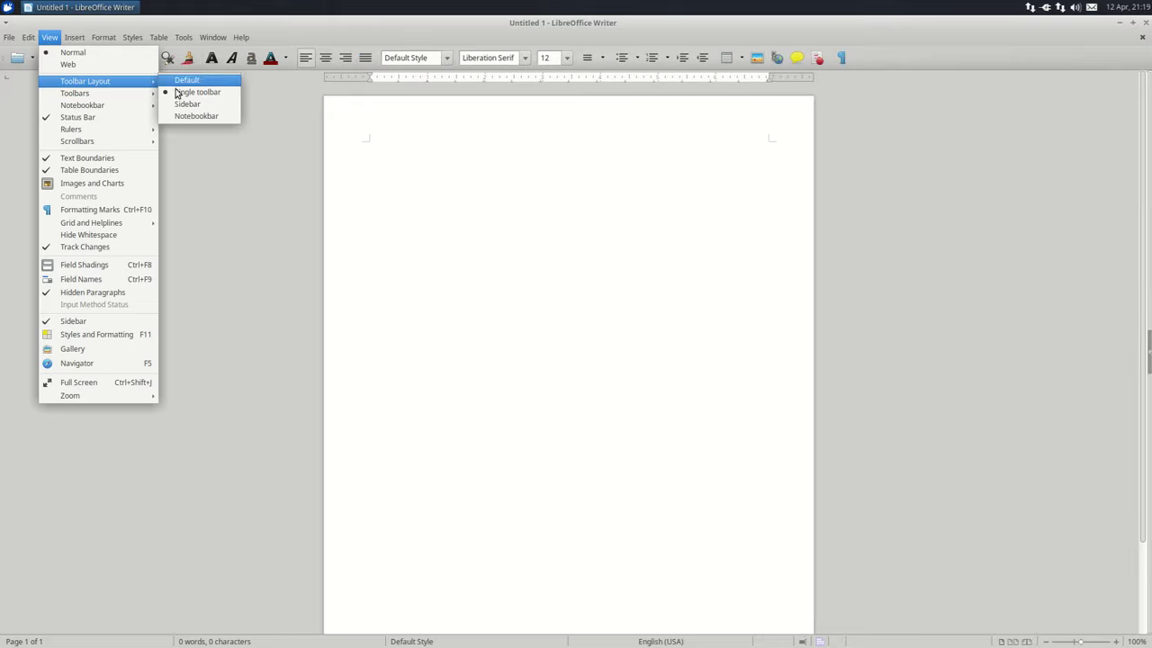
{"action": "left_click", "coordinate": [183, 106]}
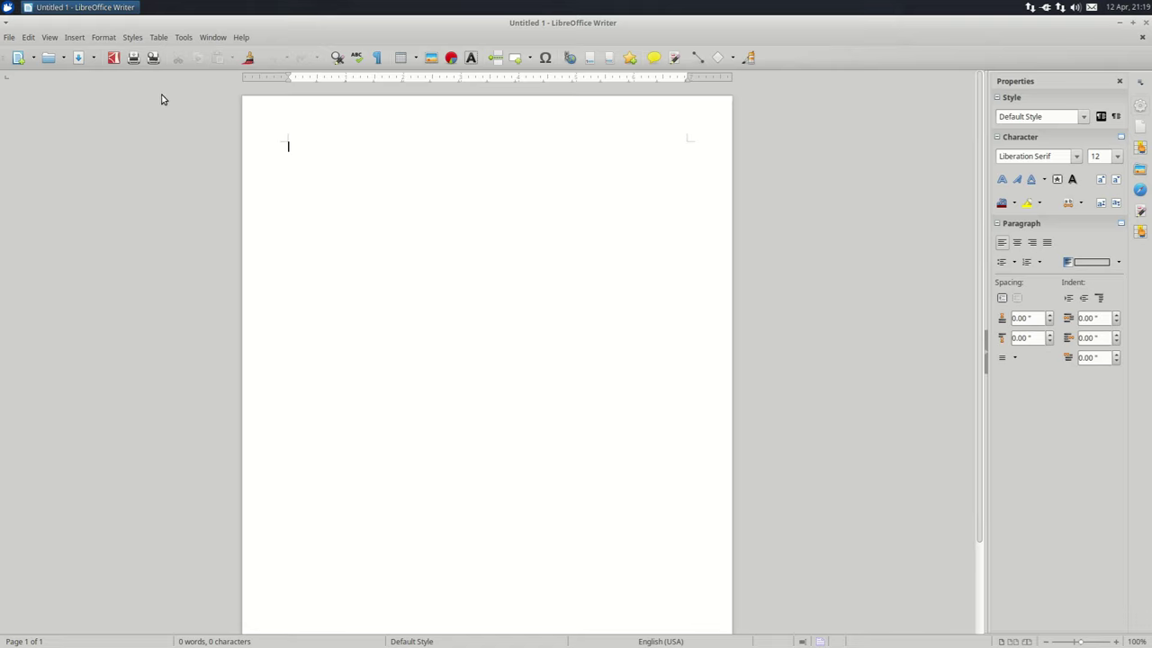
- Open Writer's view options to choose another toolbar layout
{"action": "left_click", "coordinate": [49, 37]}
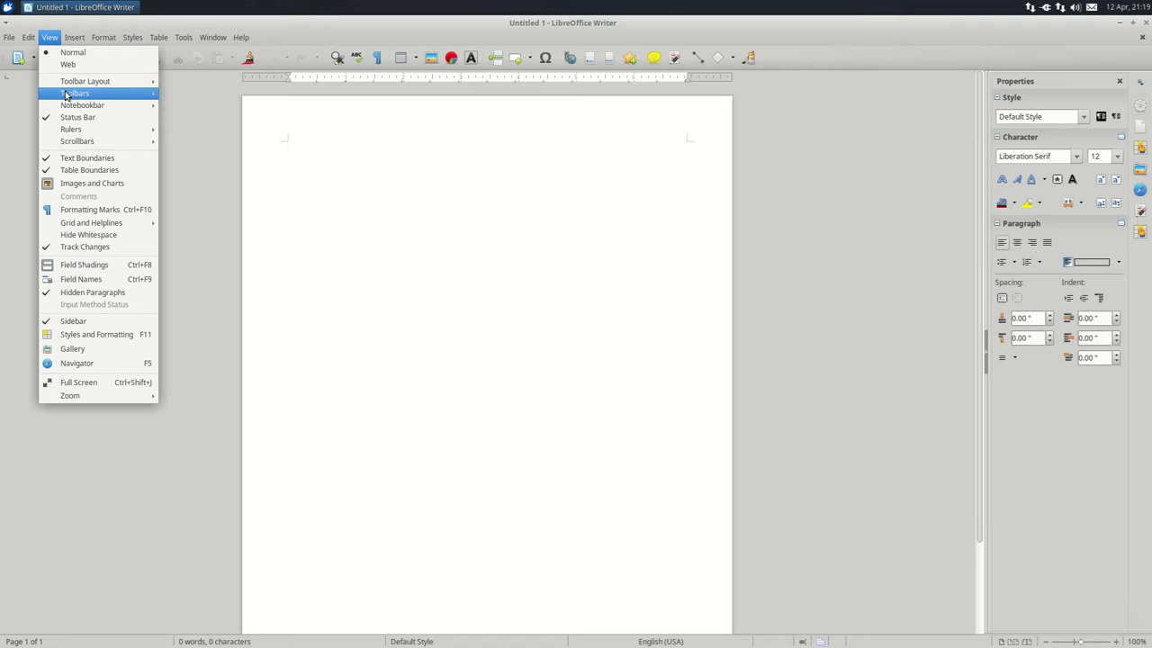